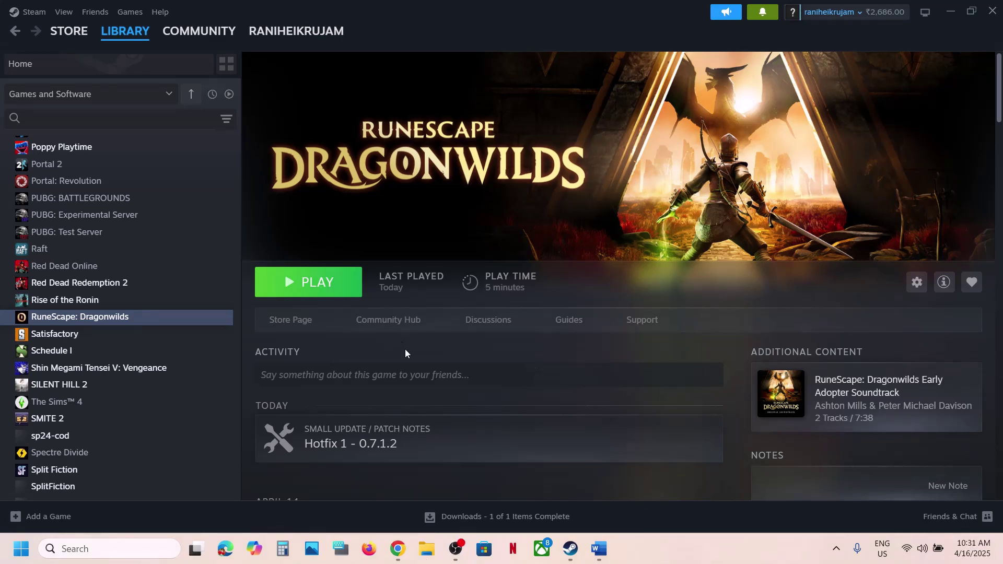
Highlight the 'Off Frame Generation' instruction in the Word notes, then return to Steam
key("alt+Tab")
left_click_drag(217, 214, 451, 219)
left_click(505, 9)
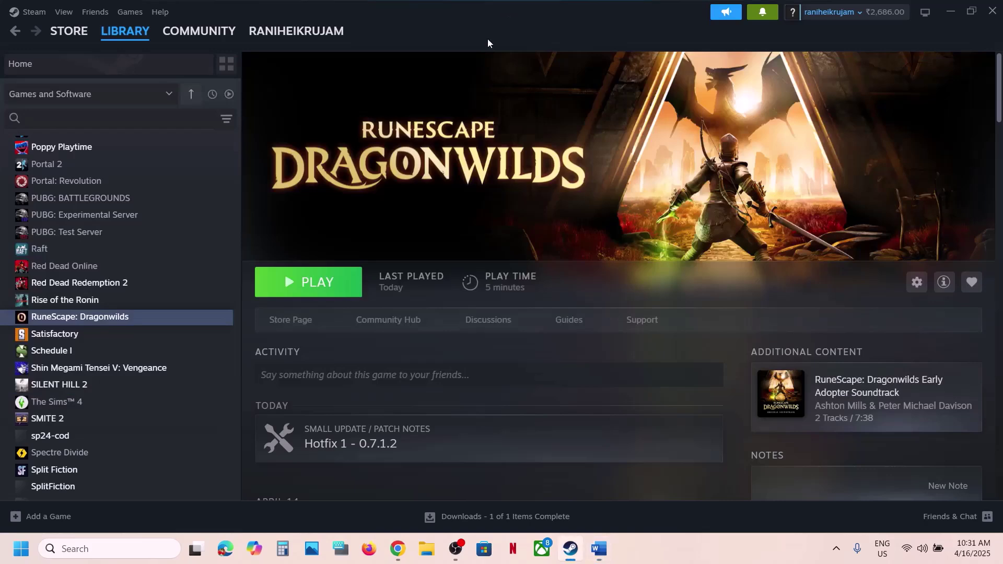
In File Explorer, browse from This PC through OS (C:)\Users to the user's AppData folder
left_click(425, 555)
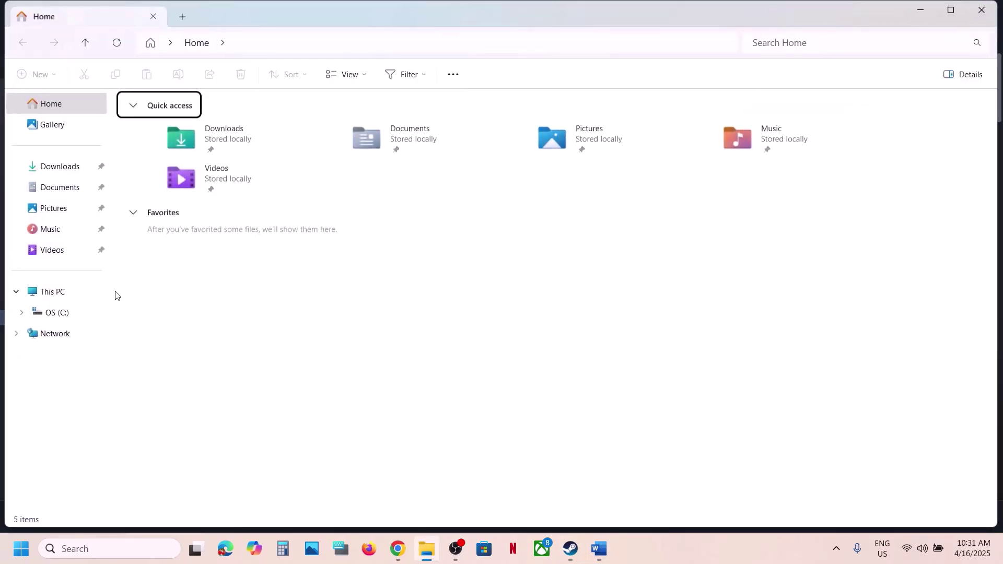
left_click(63, 297)
double_click(233, 132)
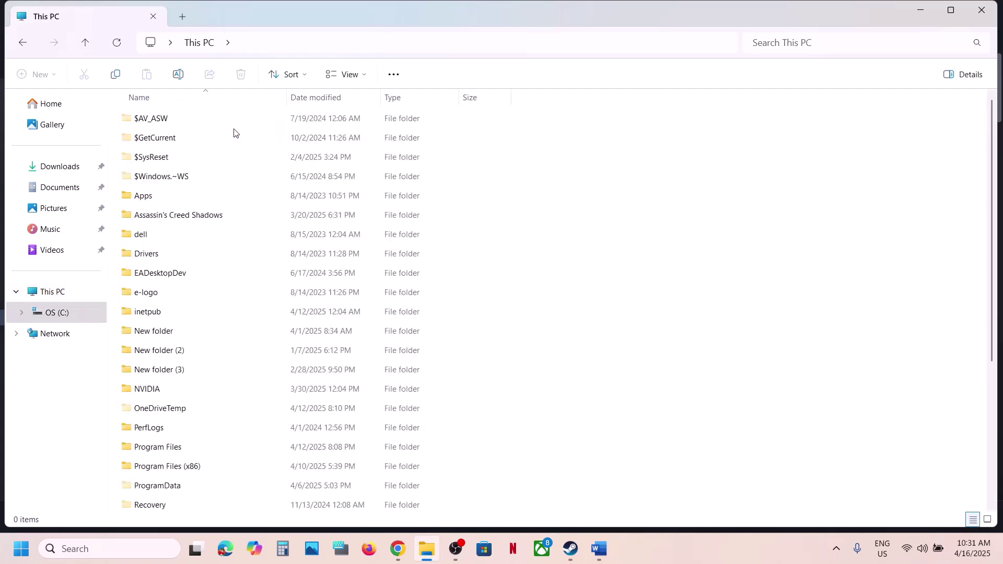
scroll(231, 289, "down", 4)
left_click(162, 351)
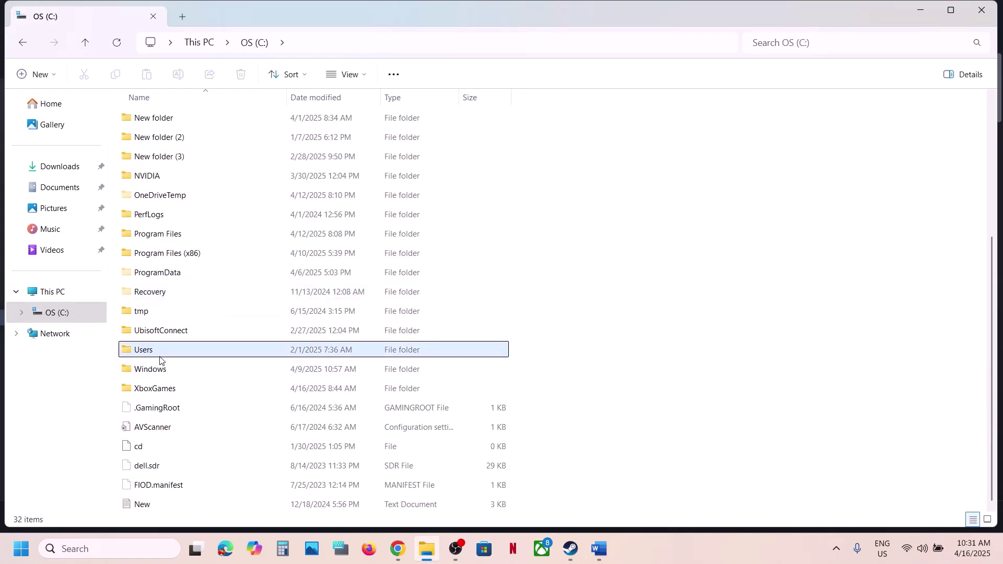
double_click(190, 353)
left_click(149, 120)
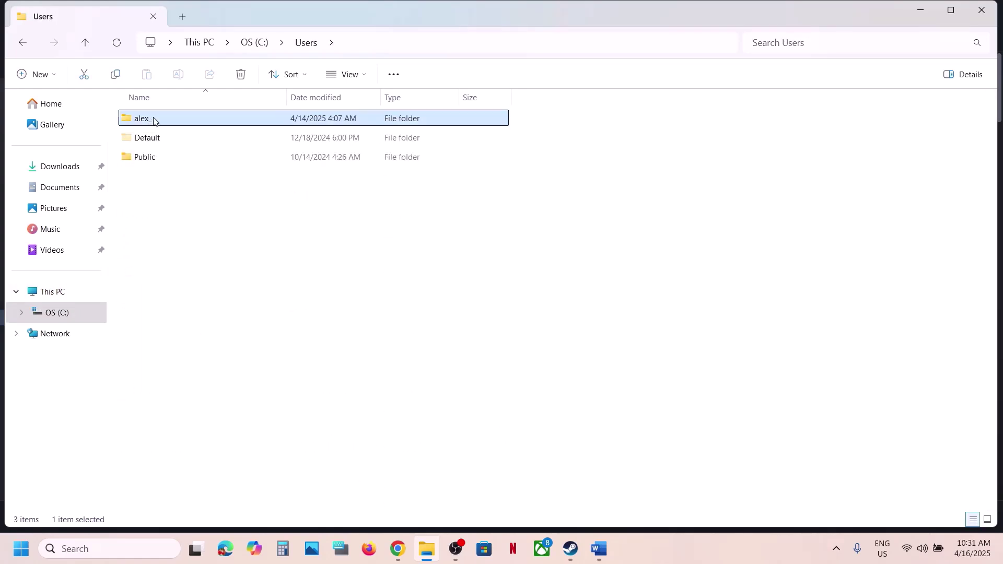
double_click(175, 126)
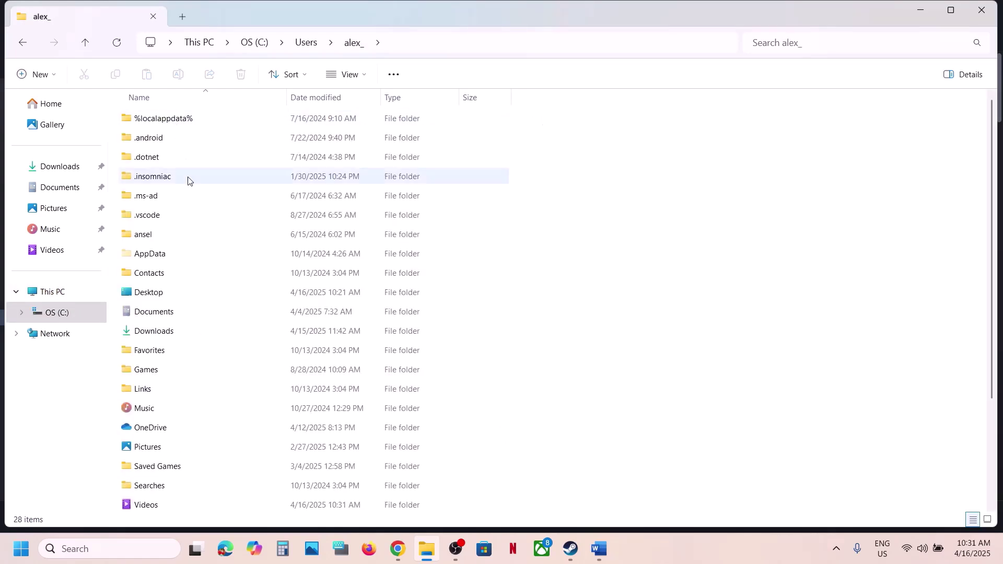
left_click(172, 262)
left_click(361, 76)
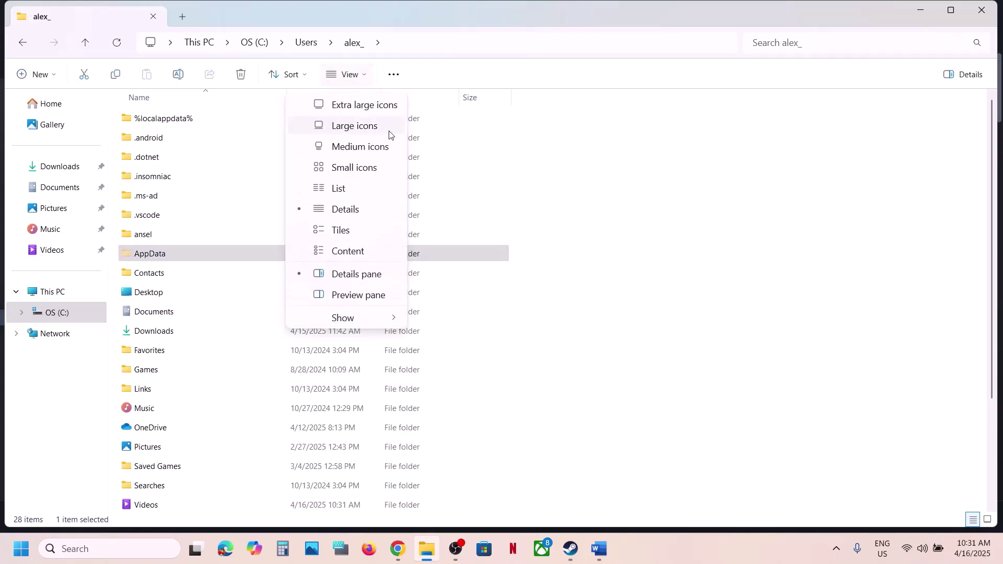
mouse_move(347, 318)
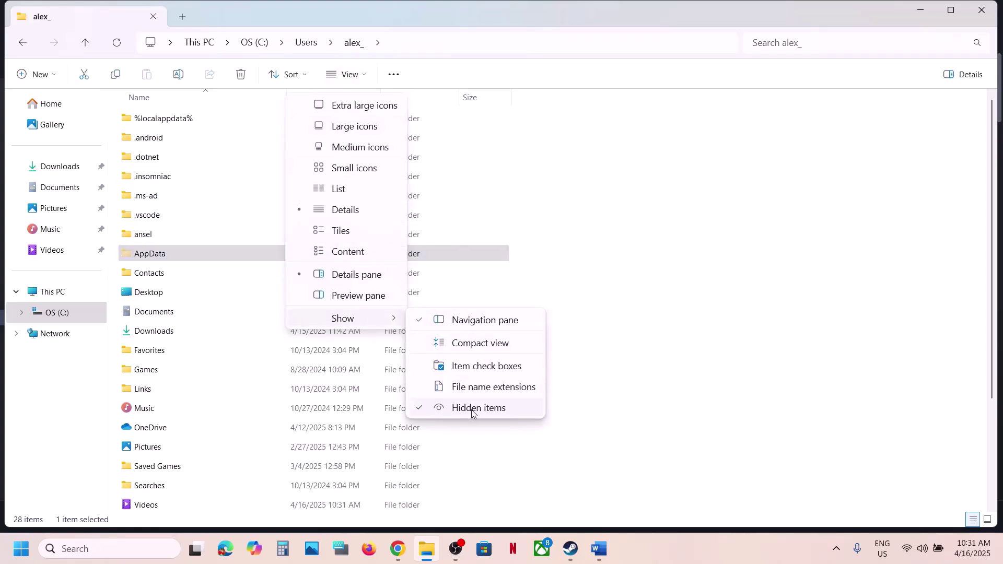
double_click(155, 256)
Go into Local\RSDragonwilds\Saved\Config\Windows and open GameUserSettings.ini in Notepad
left_click(152, 116)
double_click(152, 118)
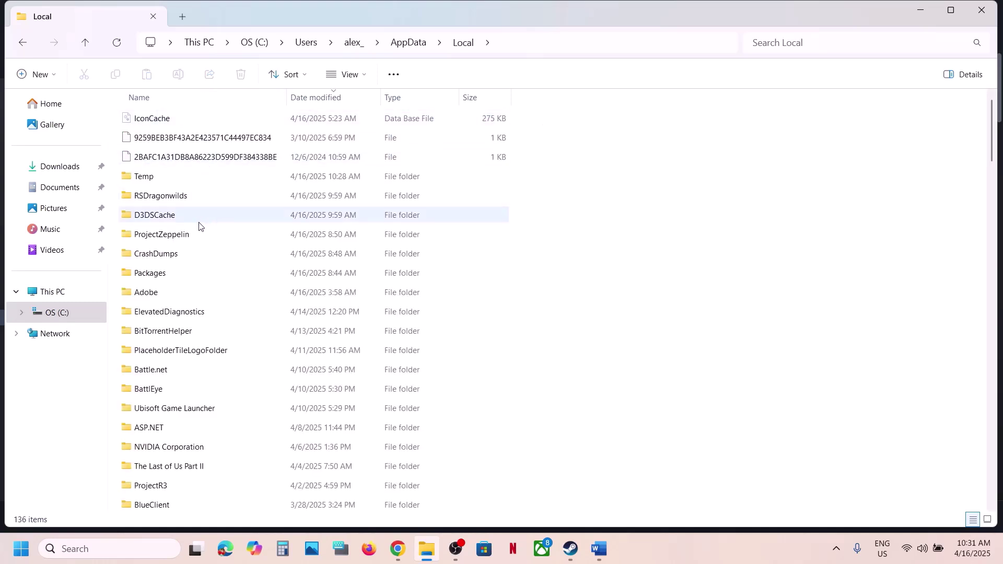
left_click(175, 205)
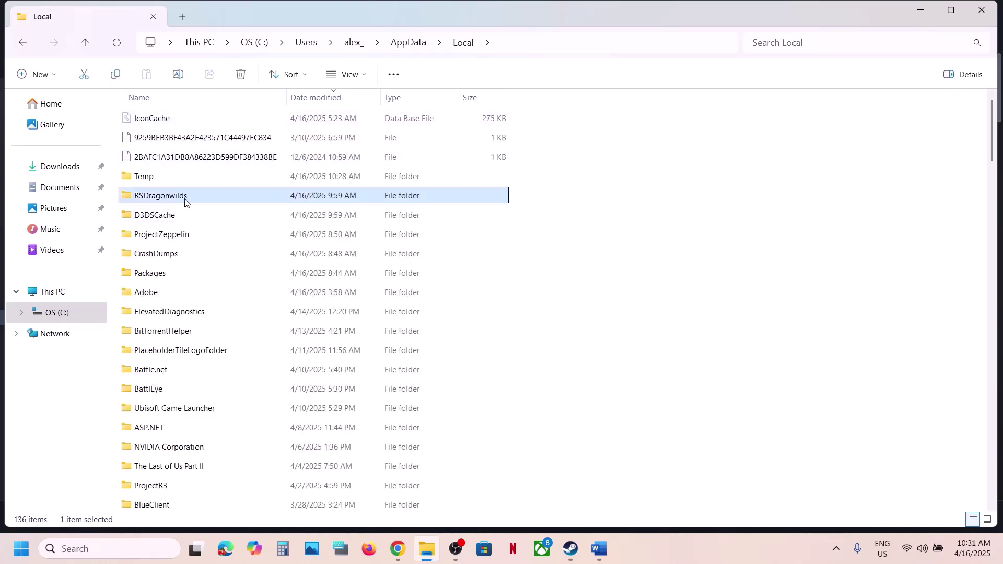
double_click(186, 203)
double_click(168, 138)
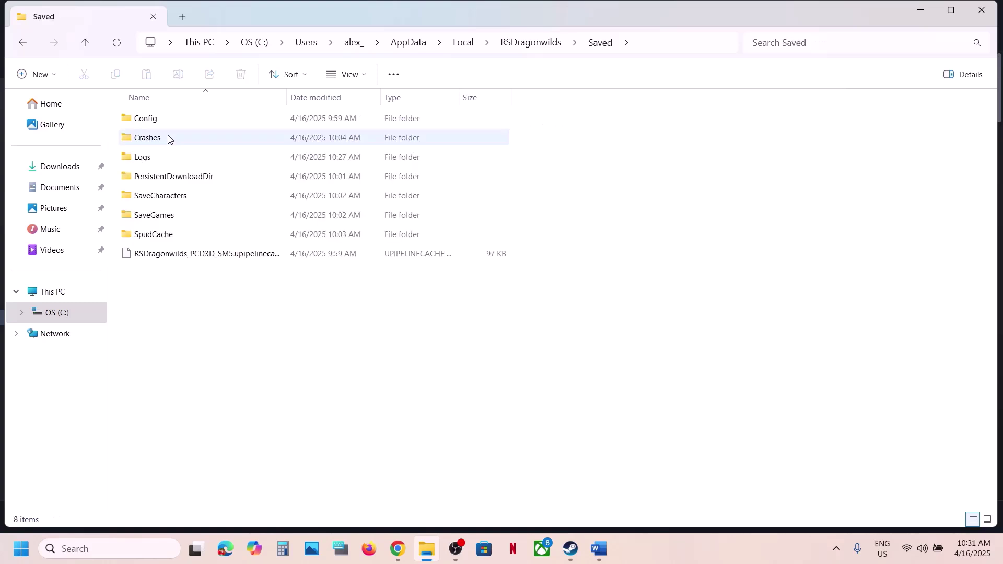
double_click(167, 124)
double_click(173, 139)
scroll(193, 378, "down", 4)
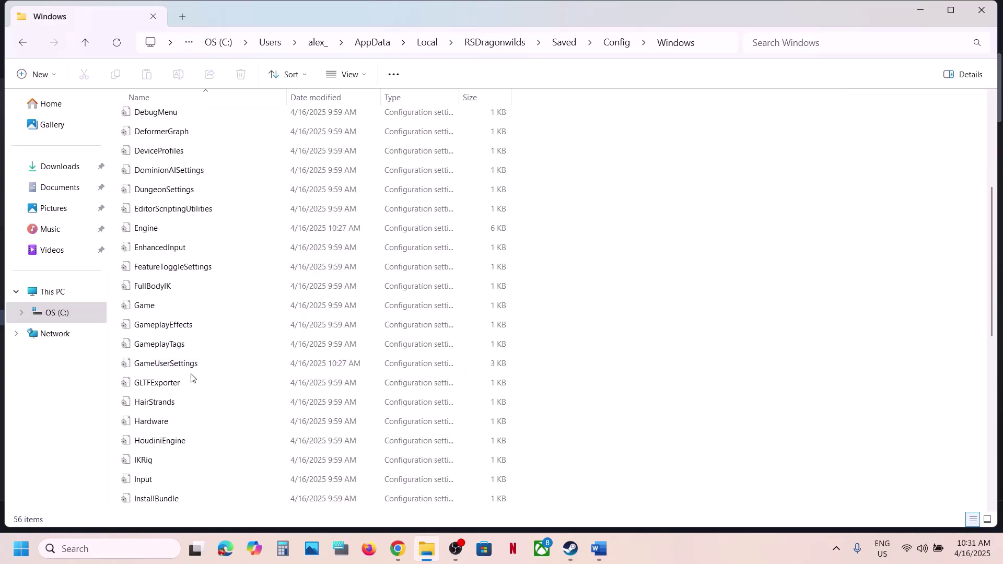
left_click(162, 368)
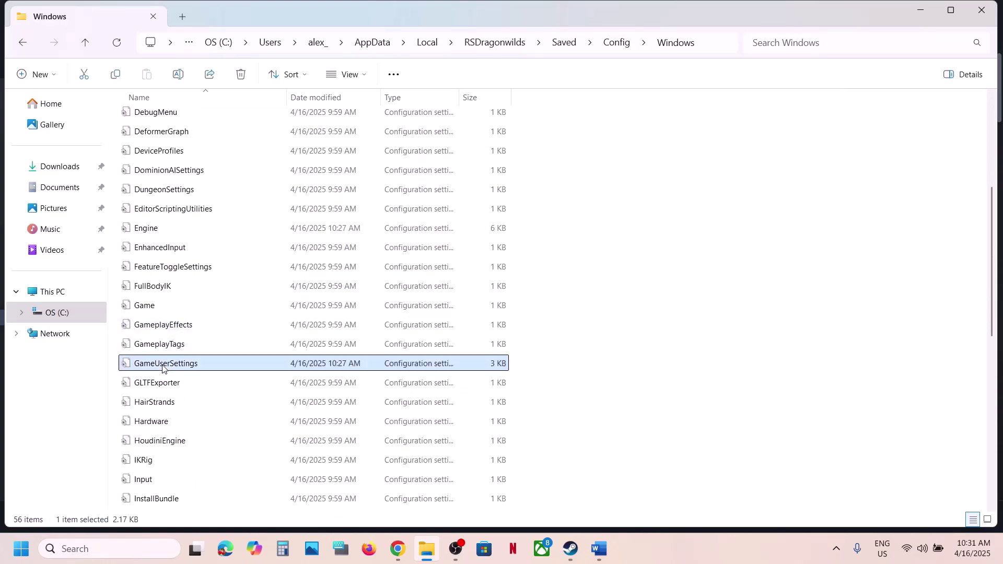
double_click(206, 367)
Change bFrameGeneration from True to False, save GameUserSettings.ini, close Notepad, and return to Steam
scroll(325, 212, "down", 3)
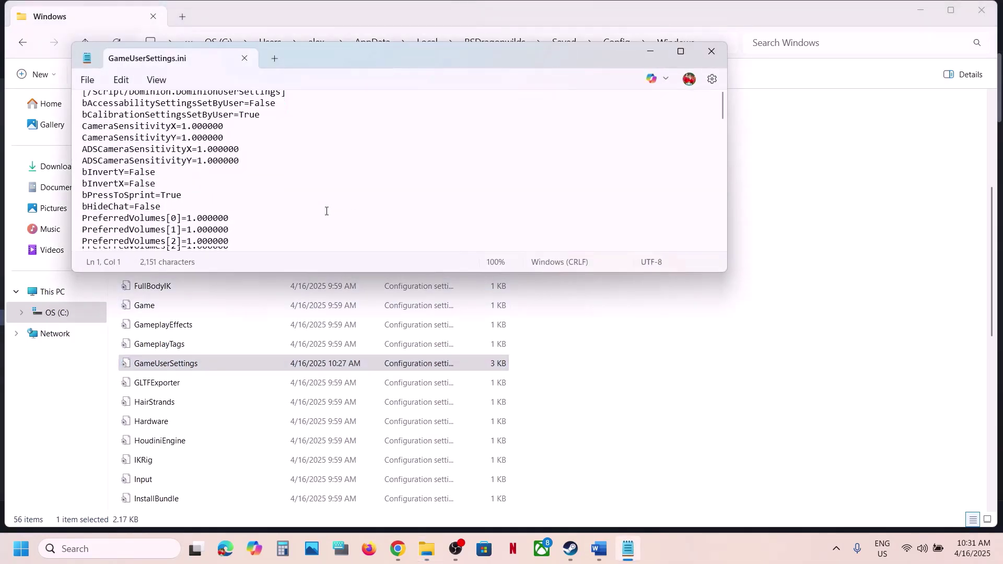
scroll(327, 211, "down", 5)
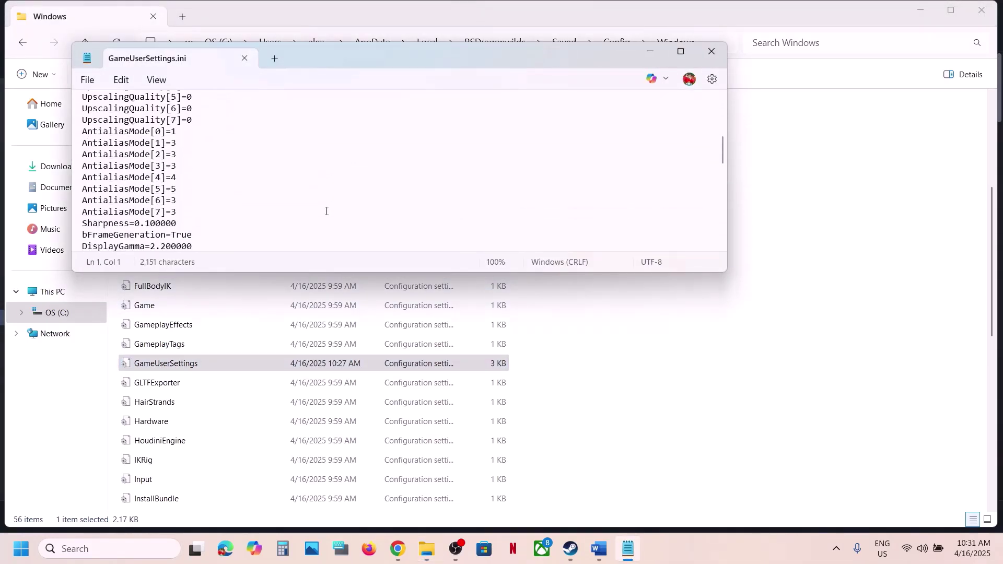
scroll(326, 211, "down", 1)
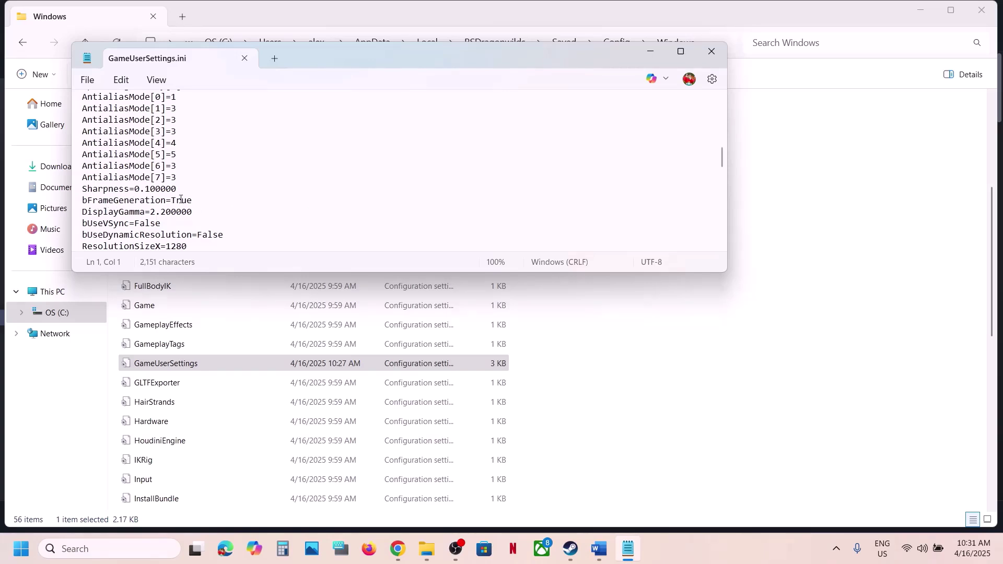
left_click(193, 200)
key("BackSpace")
key("BackSpace")
key("BackSpace")
type("False")
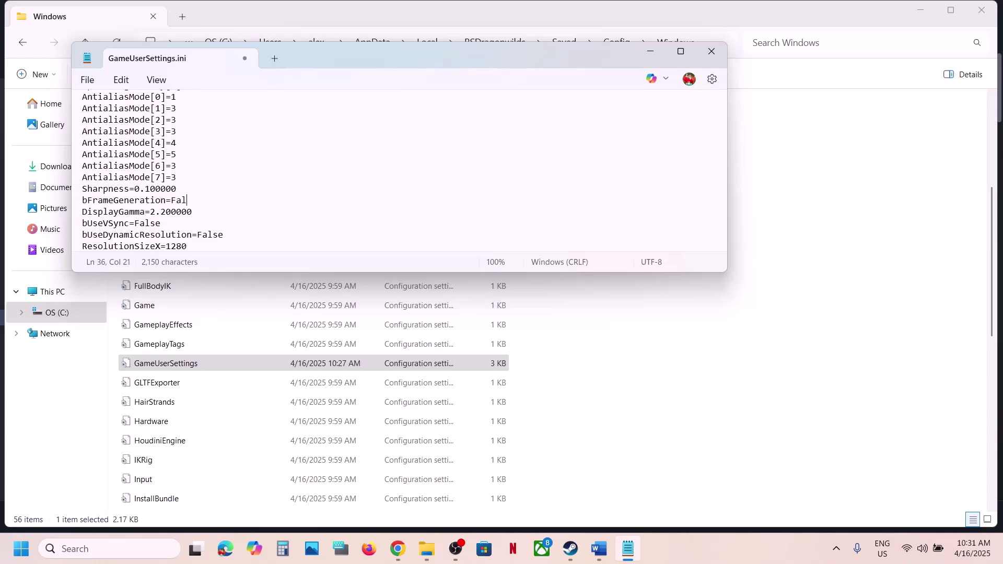
left_click(87, 80)
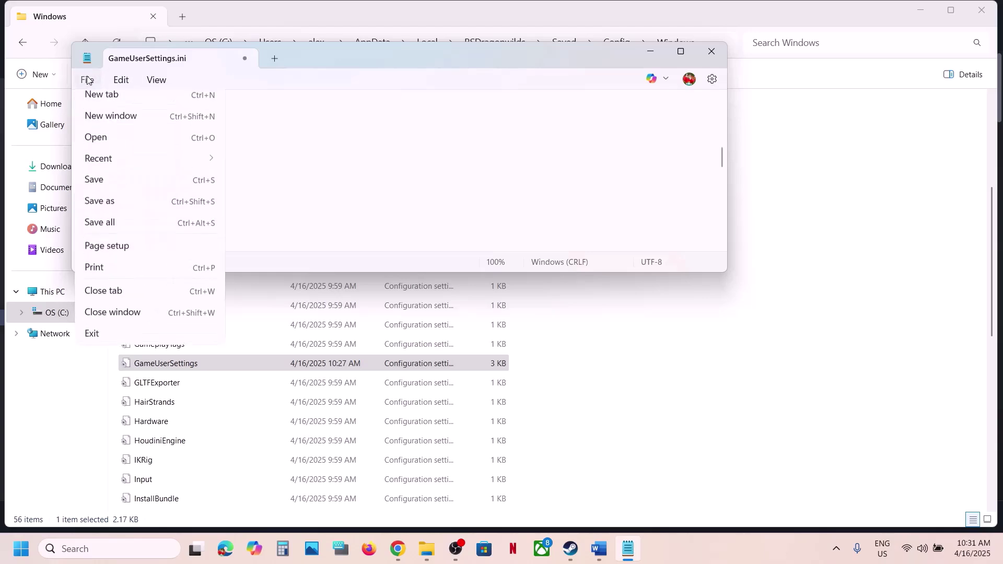
left_click(106, 189)
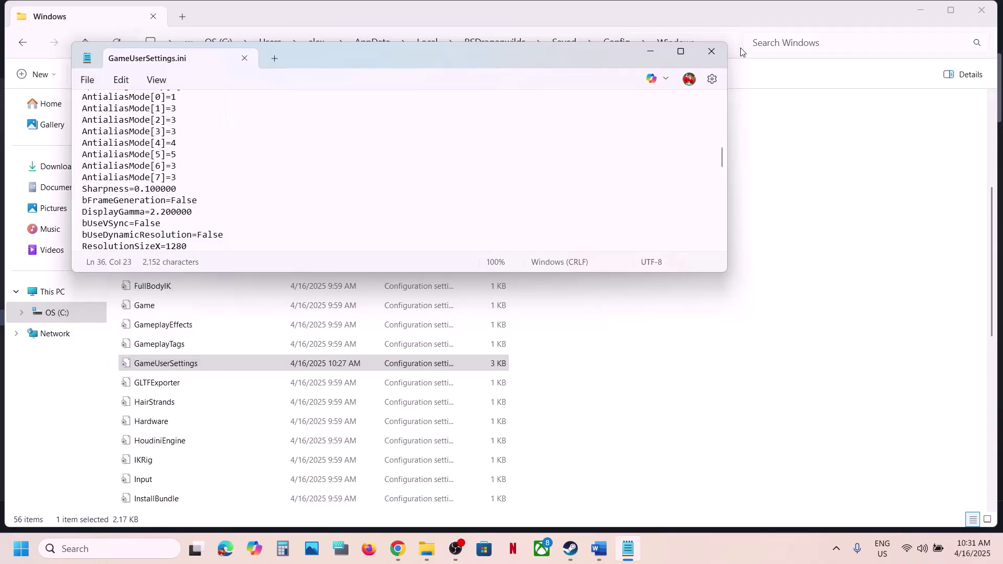
left_click(711, 52)
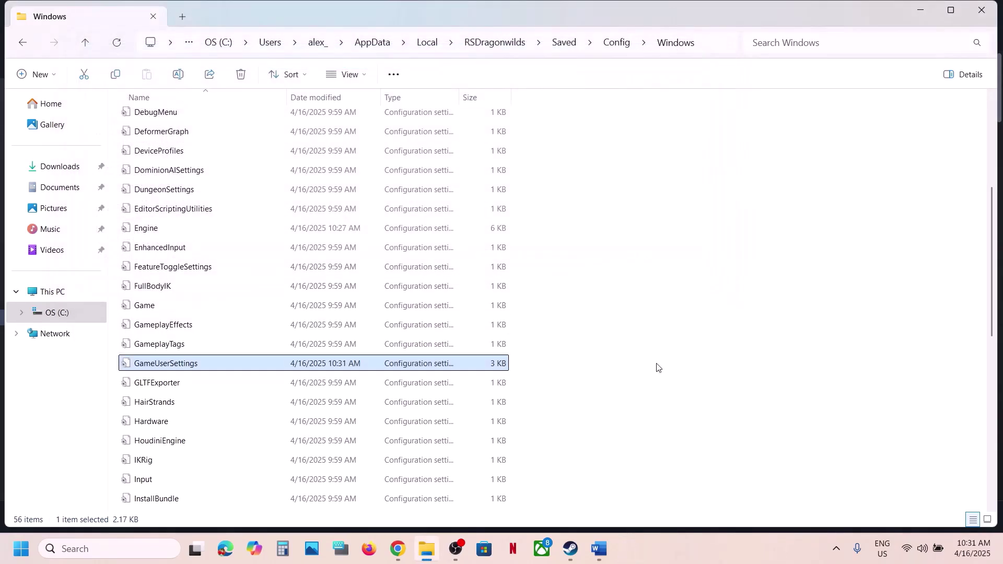
left_click(571, 549)
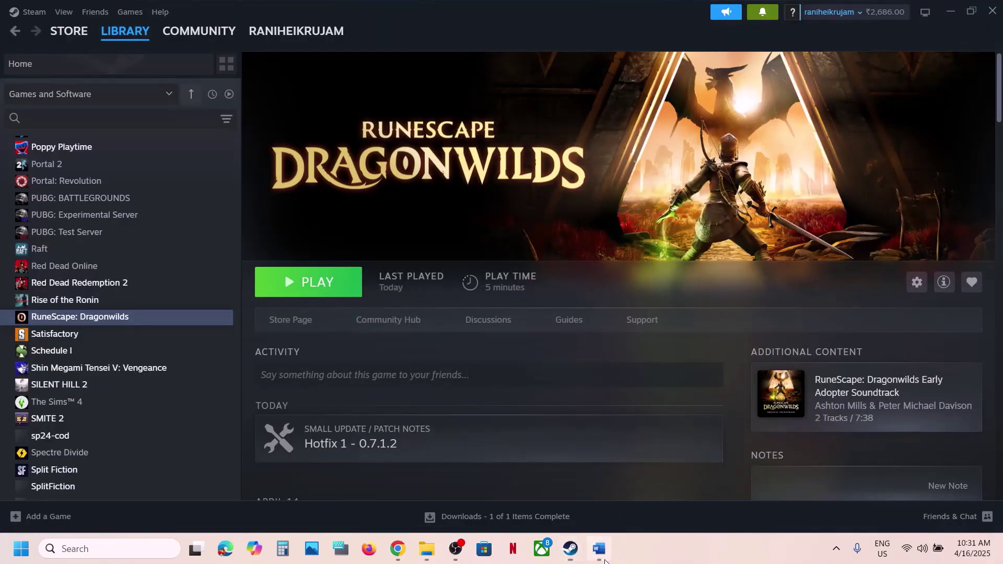
Check the notes, then view RuneScape: Dragonwilds' launch options in Properties and close it
left_click(601, 550)
scroll(411, 349, "down", 3)
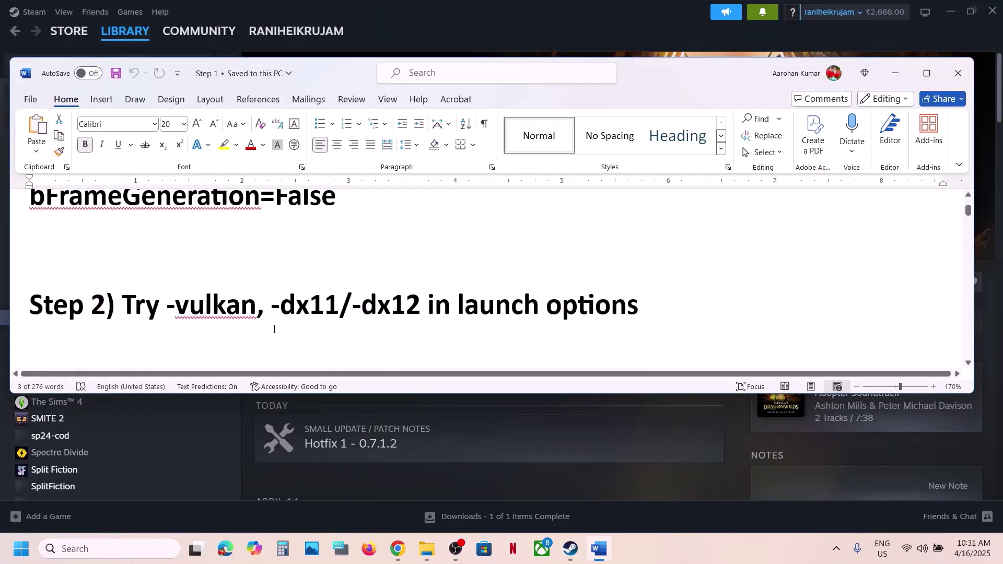
left_click(896, 73)
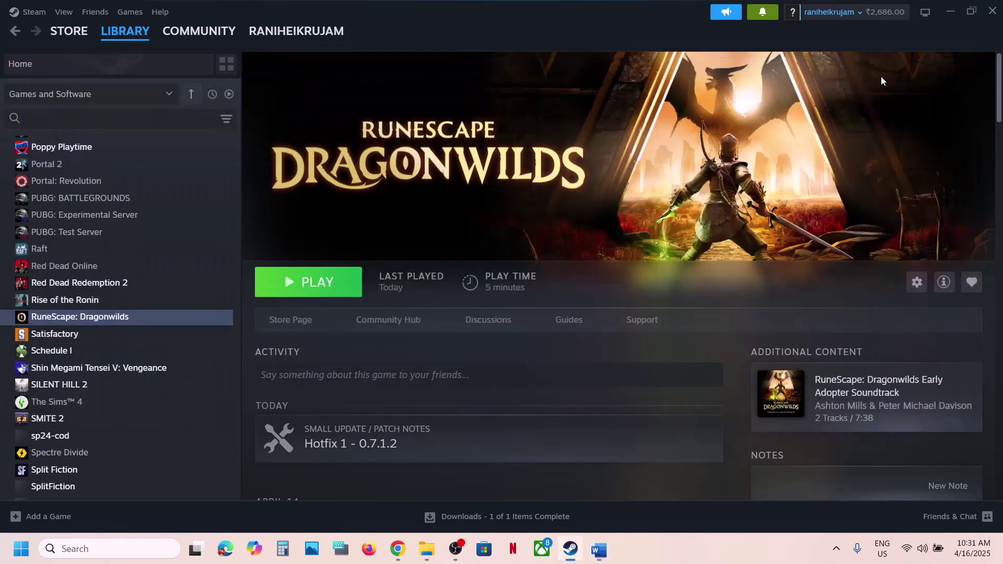
right_click(131, 319)
left_click(175, 416)
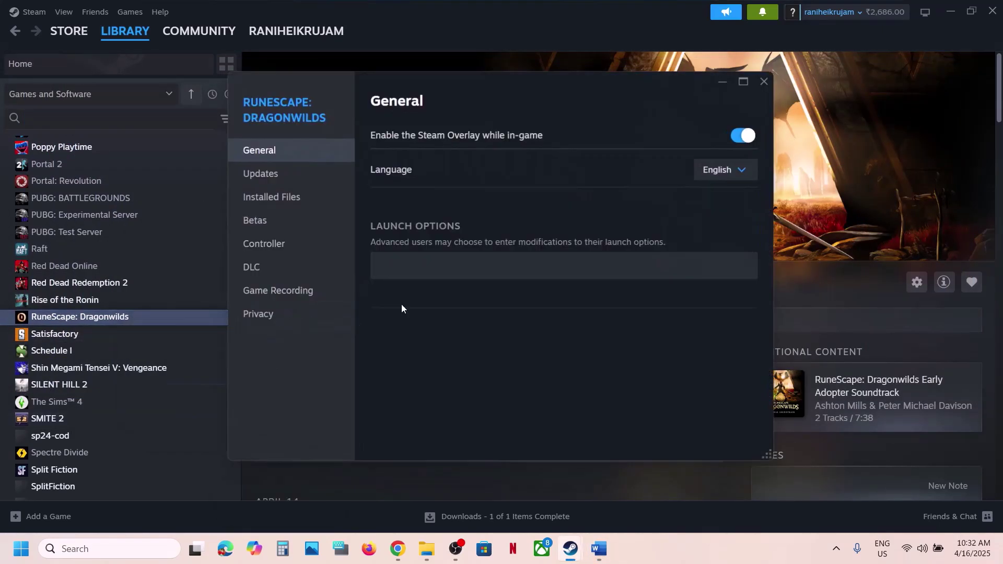
left_click(442, 265)
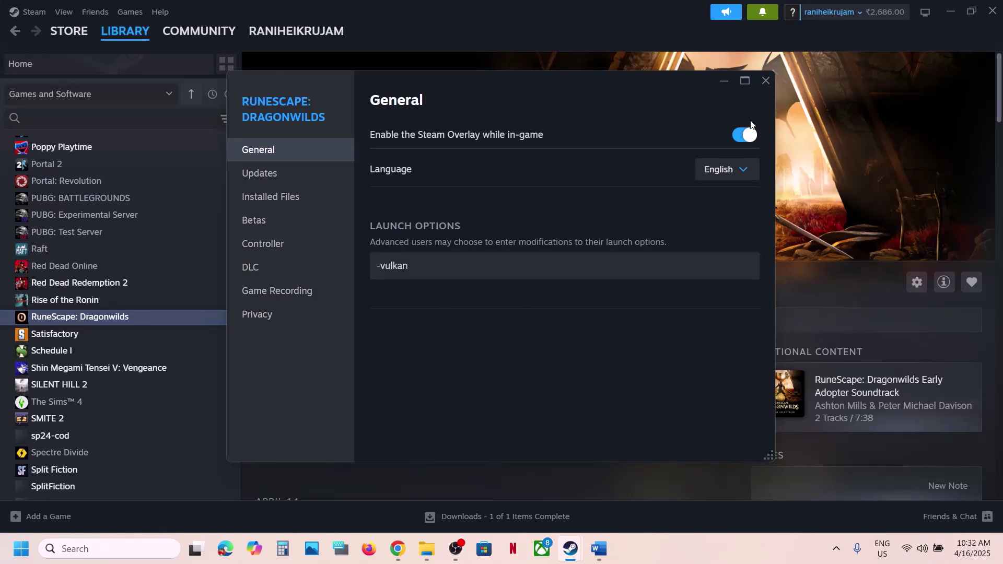
left_click(765, 82)
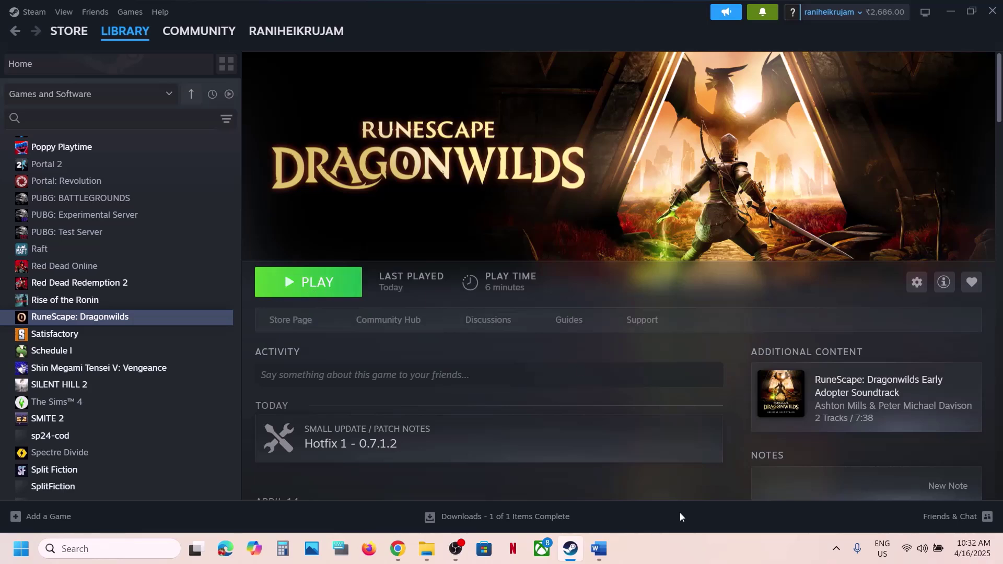
Reopen the game's Properties and edit the -vulkan launch option
left_click(601, 561)
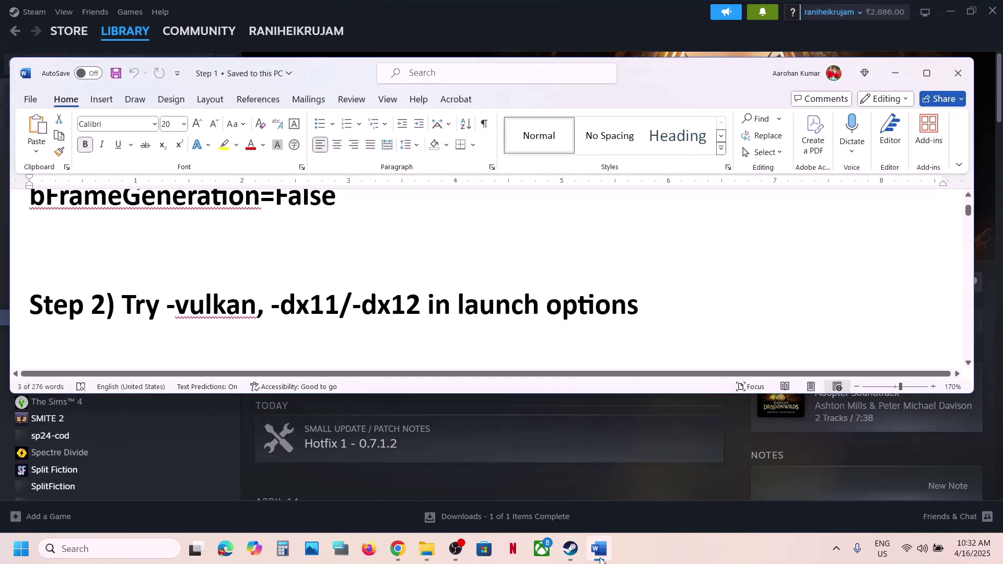
left_click(600, 560)
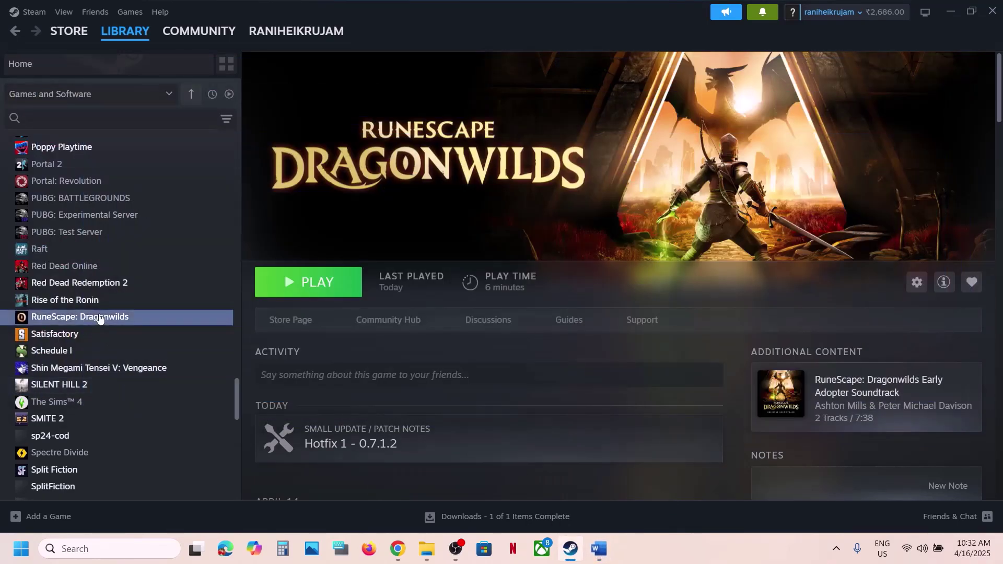
right_click(101, 317)
left_click(165, 415)
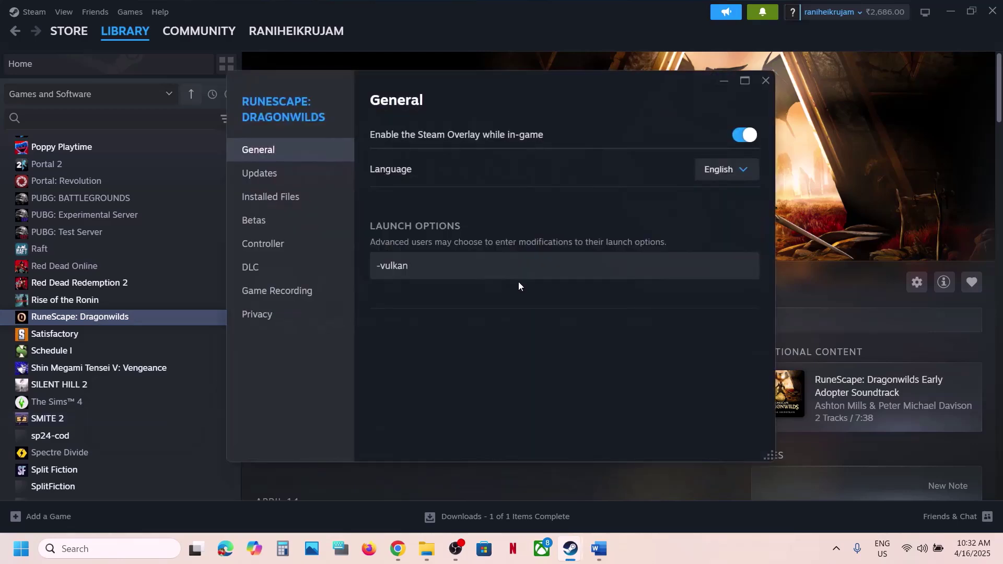
left_click_drag(416, 266, 361, 270)
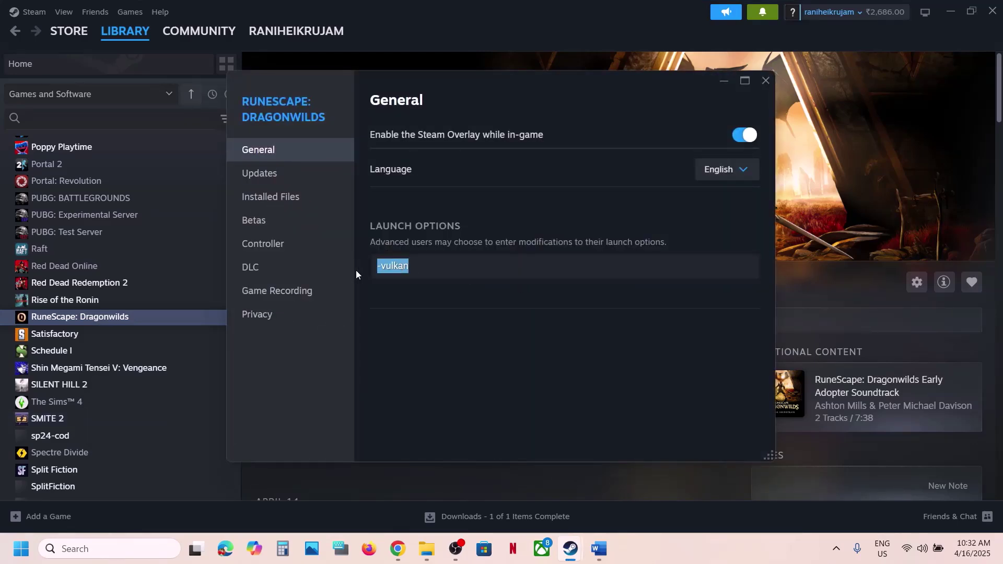
type("-dx11")
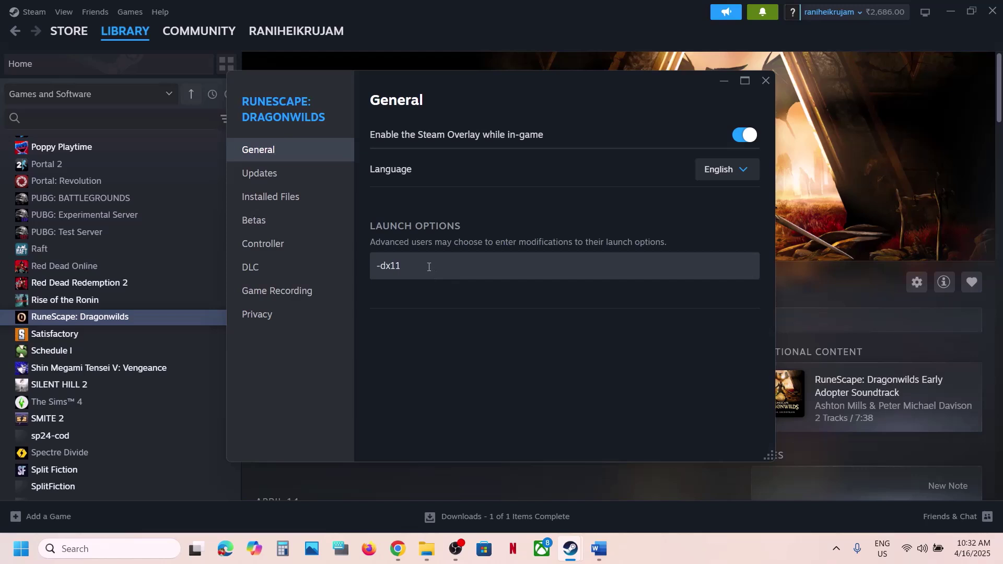
Replace -dx11 with -dx12, then clear the launch options and close Properties
left_click_drag(428, 266, 356, 266)
type("-dx12")
left_click_drag(460, 268, 351, 268)
key("BackSpace")
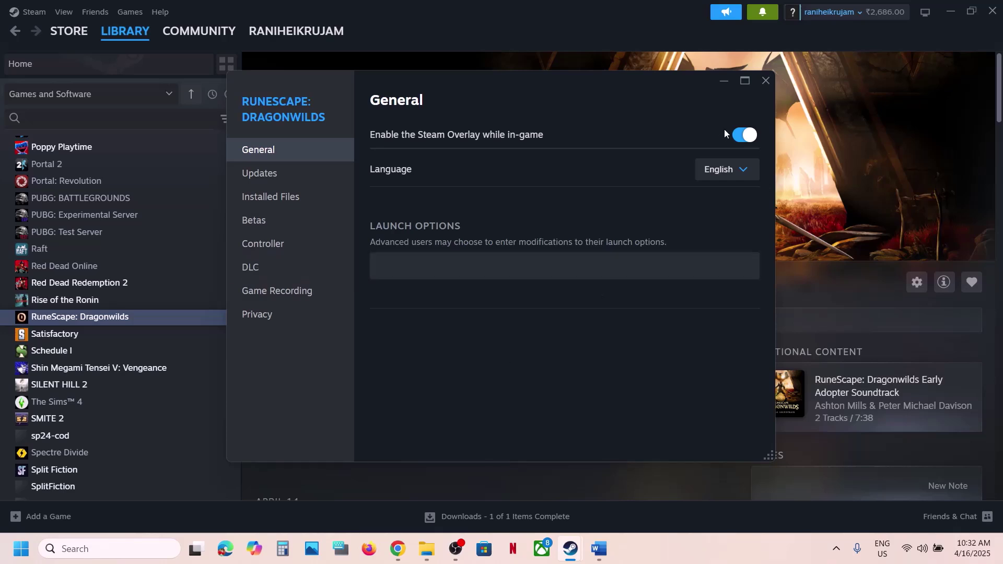
double_click(766, 93)
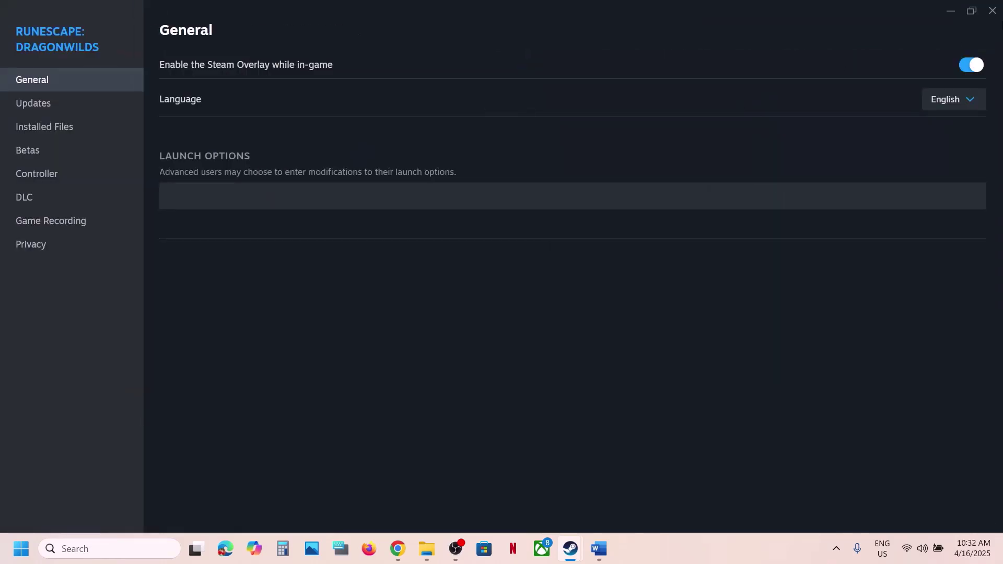
left_click(992, 10)
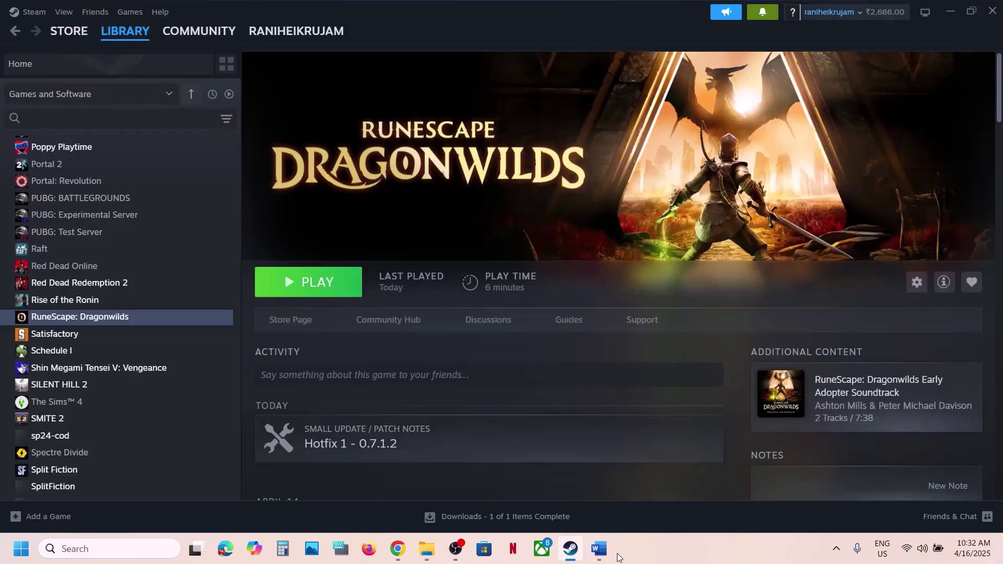
Highlight Step 3 about ending Epic Games services in the Word notes, then return to Steam
left_click(599, 549)
scroll(428, 362, "down", 1)
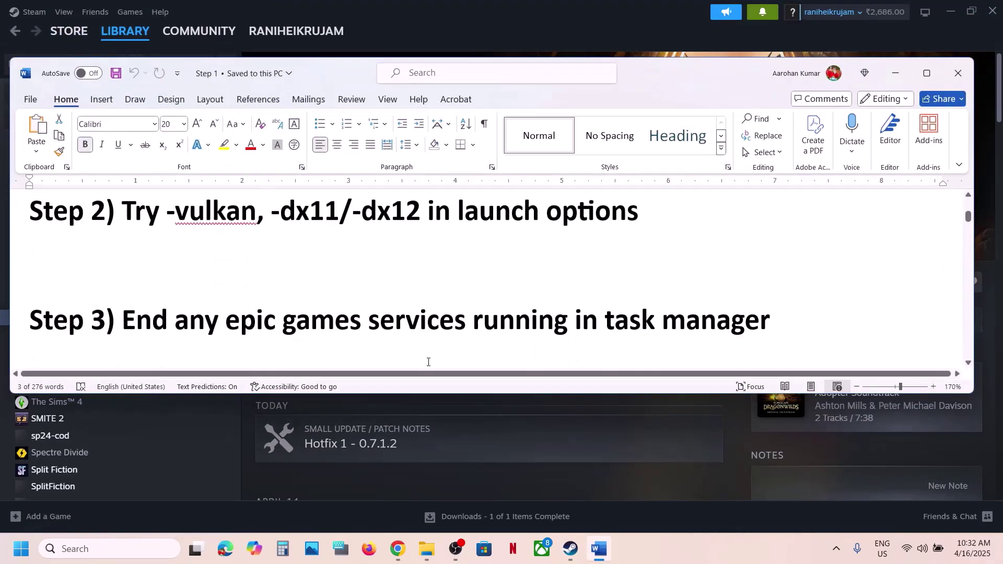
scroll(428, 361, "down", 1)
left_click_drag(150, 308, 669, 312)
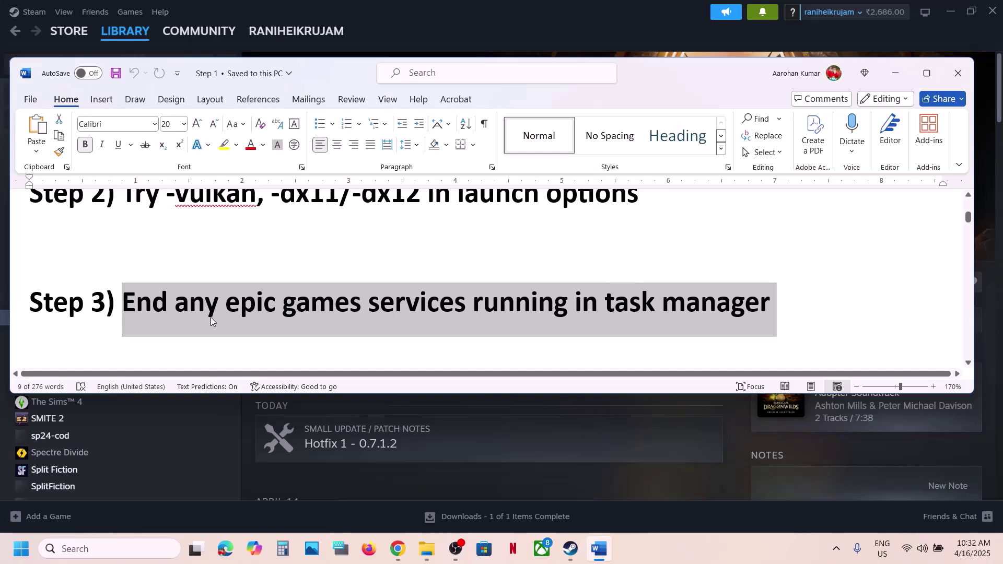
left_click(537, 11)
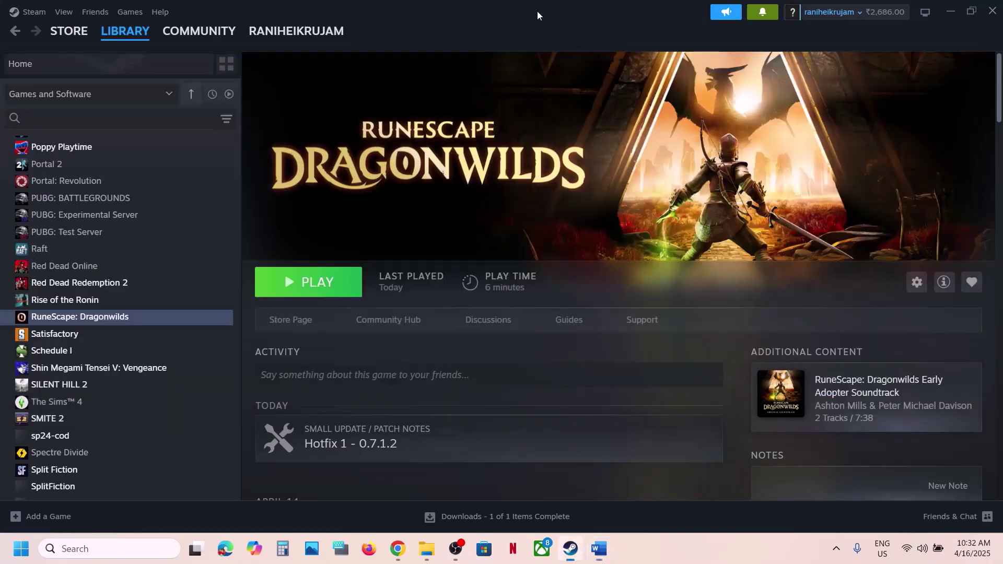
right_click(21, 549)
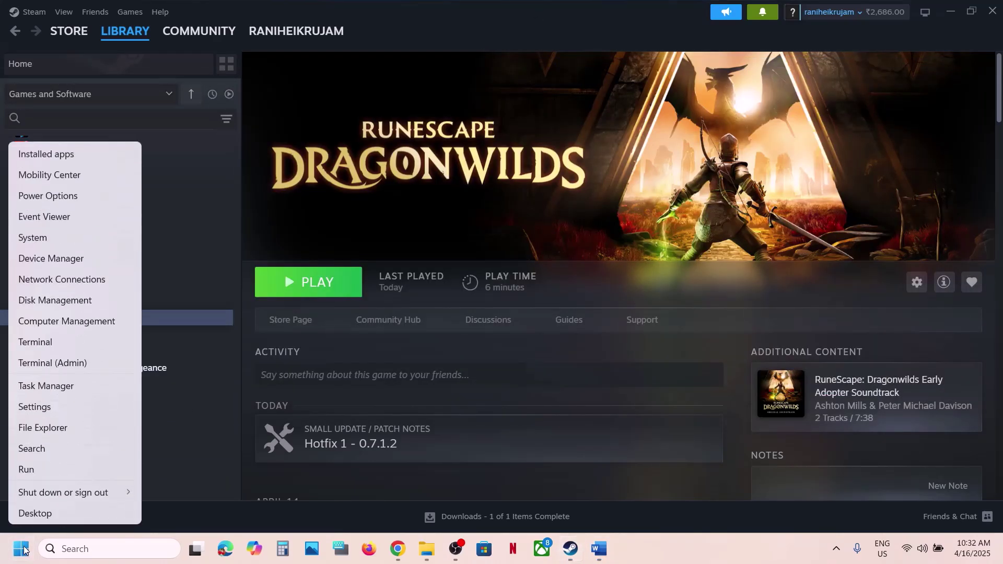
End the EpicGamesLauncher task in Task Manager, then close Task Manager
left_click(53, 387)
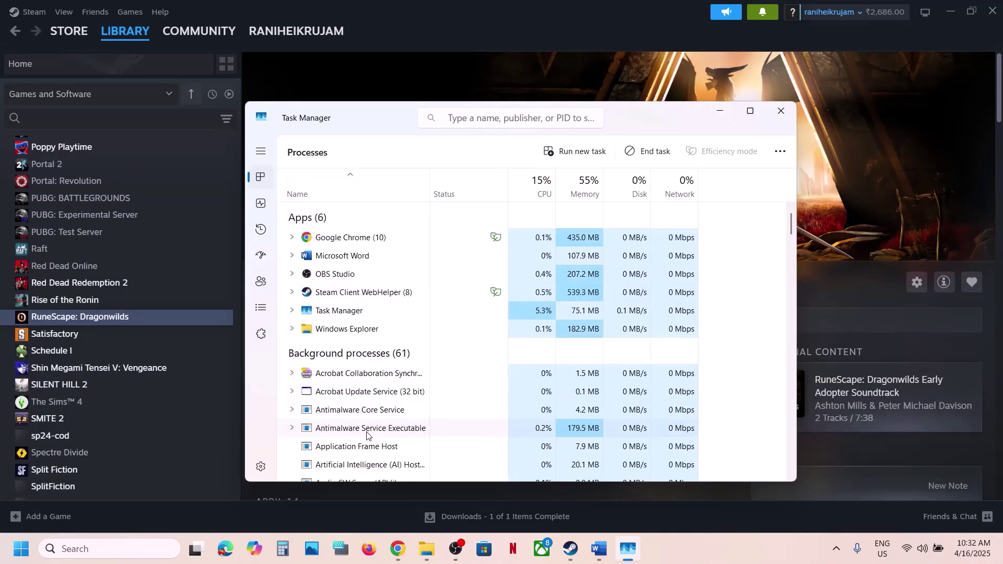
key("e")
scroll(367, 435, "down", 3)
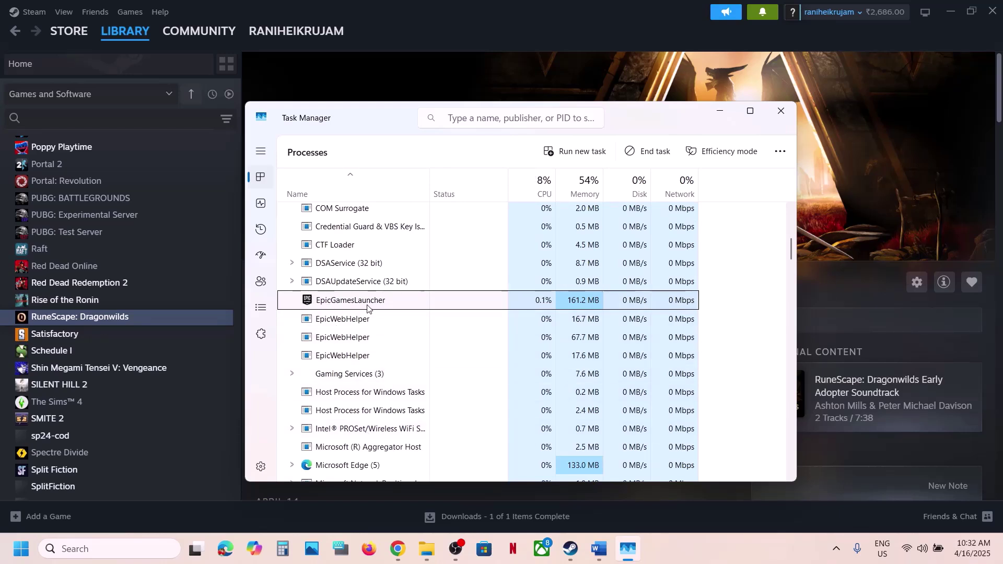
right_click(360, 304)
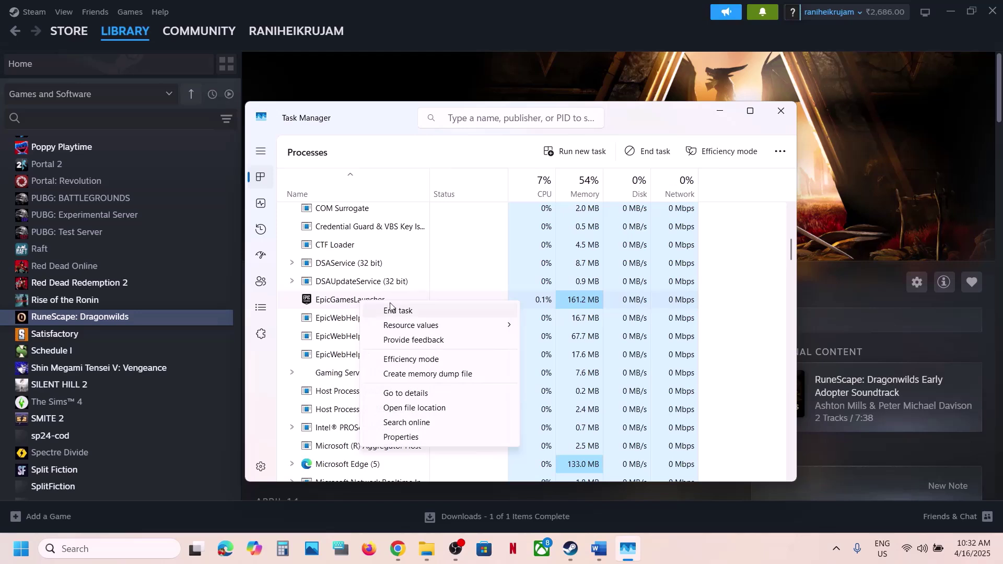
left_click(405, 313)
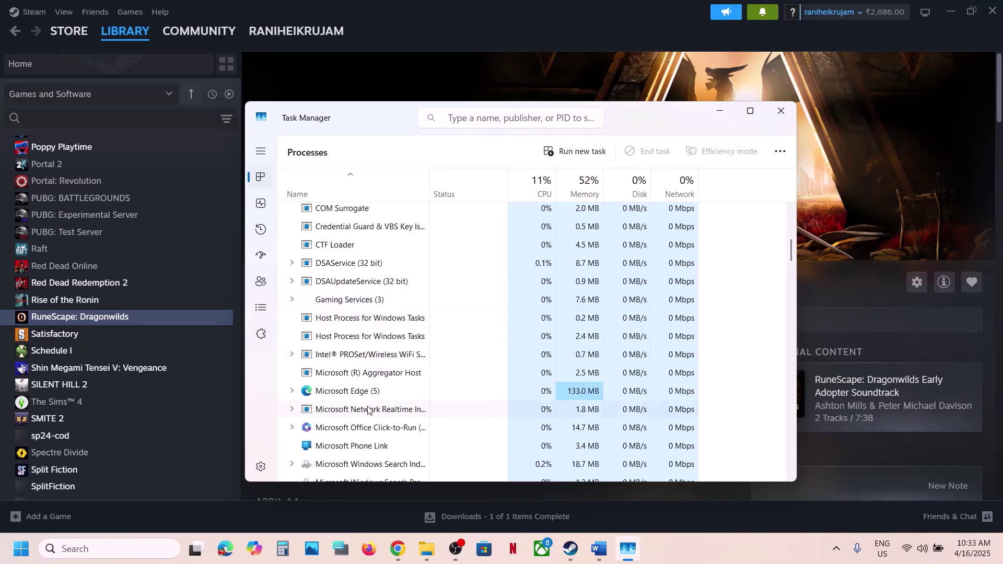
left_click(781, 110)
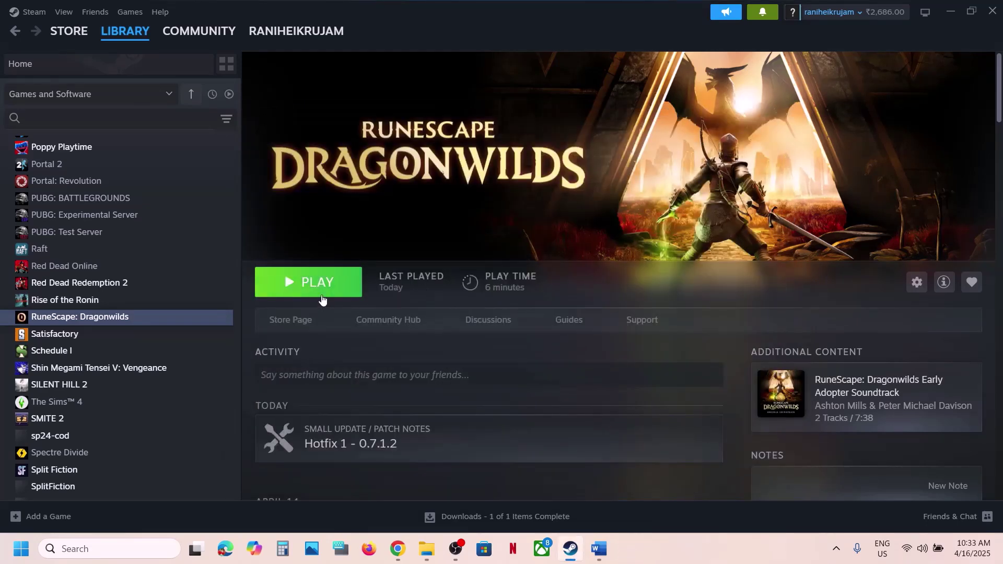
Highlight 'Step 4) Update system BIOS' in the Word notes, then switch to the Dell support page
left_click(601, 548)
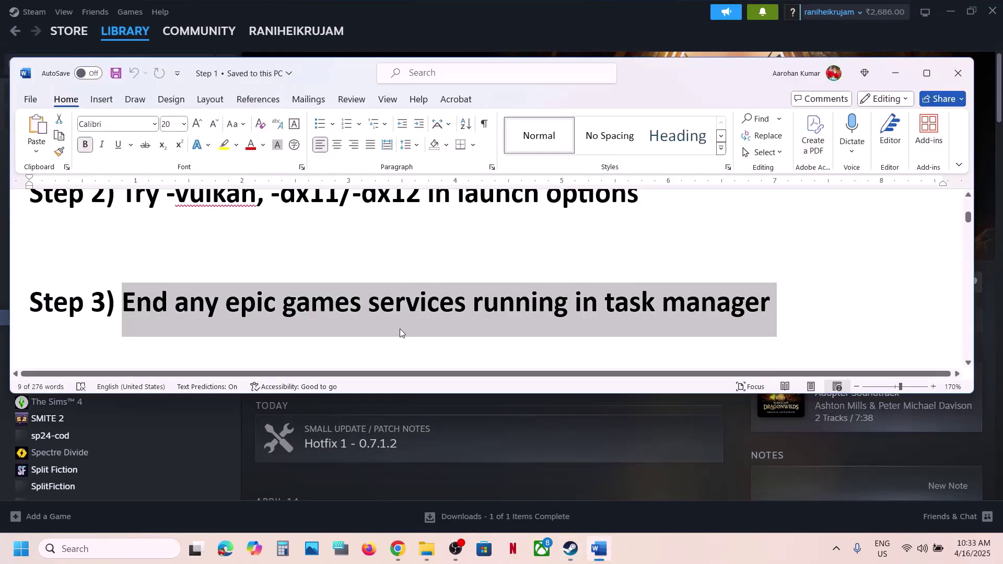
scroll(400, 329, "down", 2)
left_click_drag(128, 329, 385, 315)
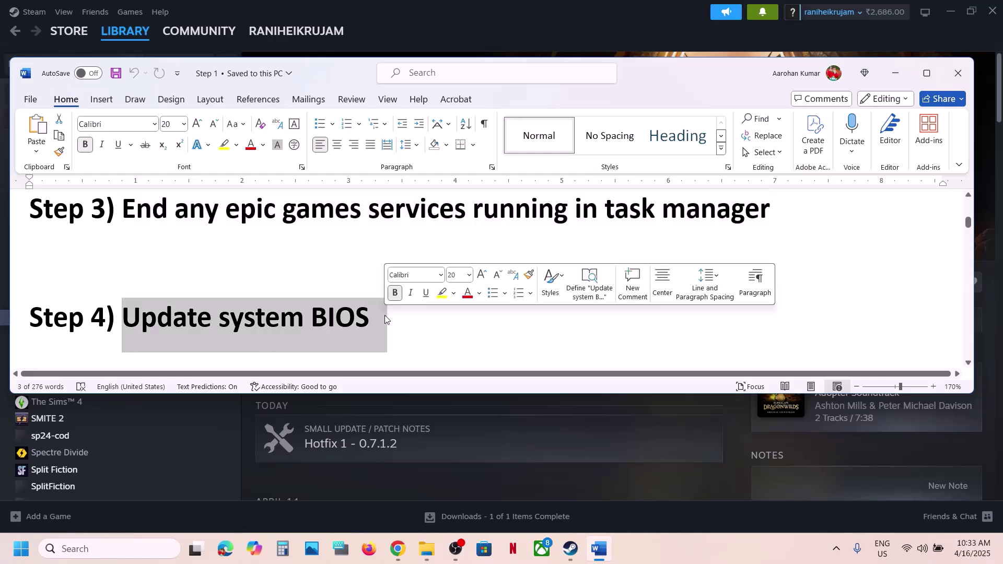
left_click(397, 550)
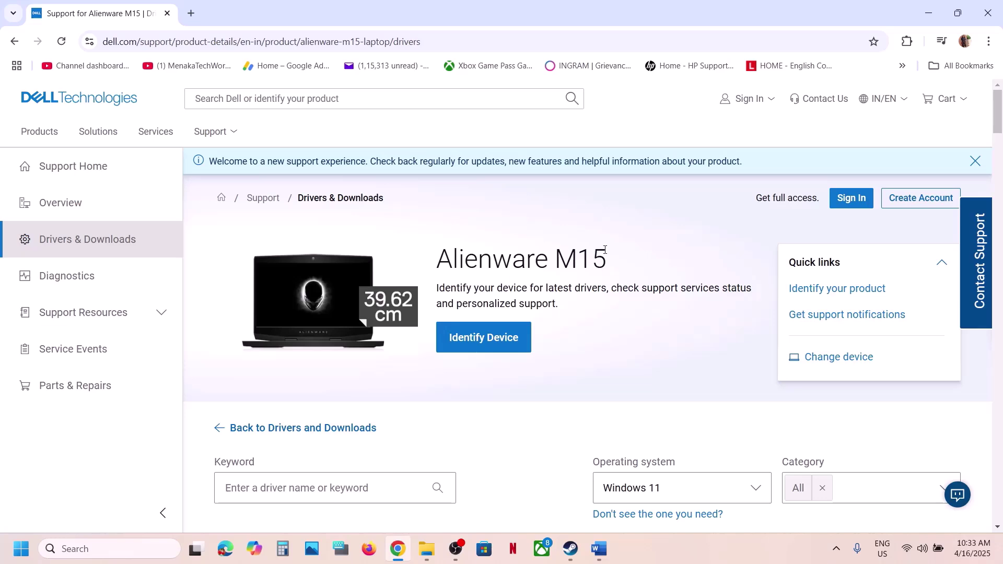
Scroll the Alienware M15 drivers list to the m15/m17 R1 System BIOS and check the battery charge
left_click(118, 43)
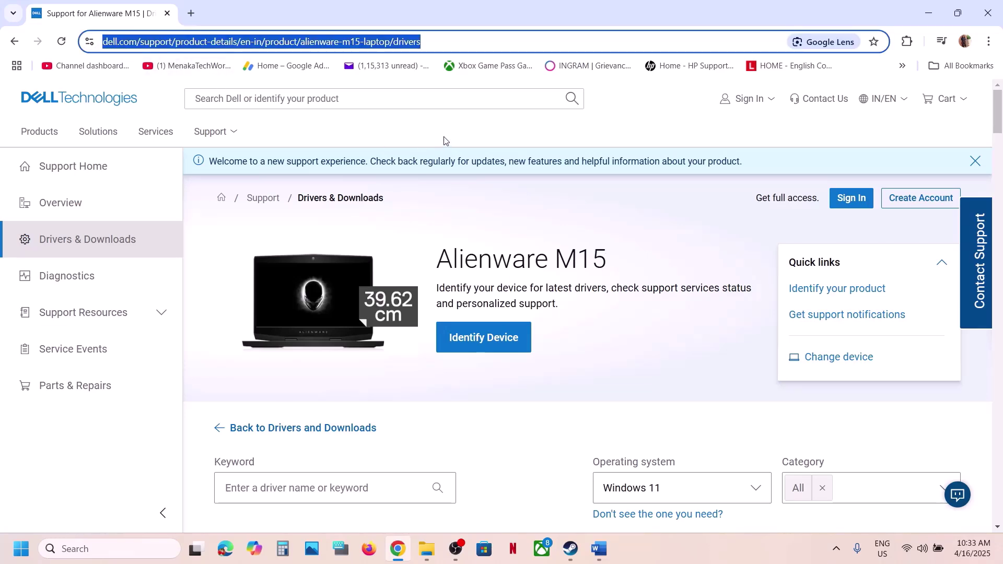
left_click(467, 123)
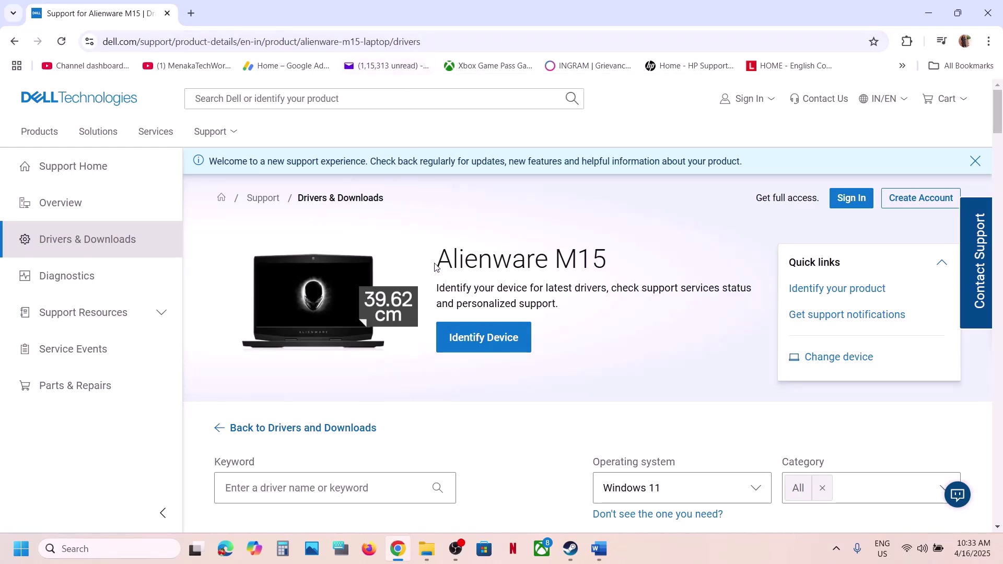
left_click_drag(437, 266, 599, 249)
left_click(305, 125)
scroll(568, 342, "down", 3)
scroll(568, 343, "down", 2)
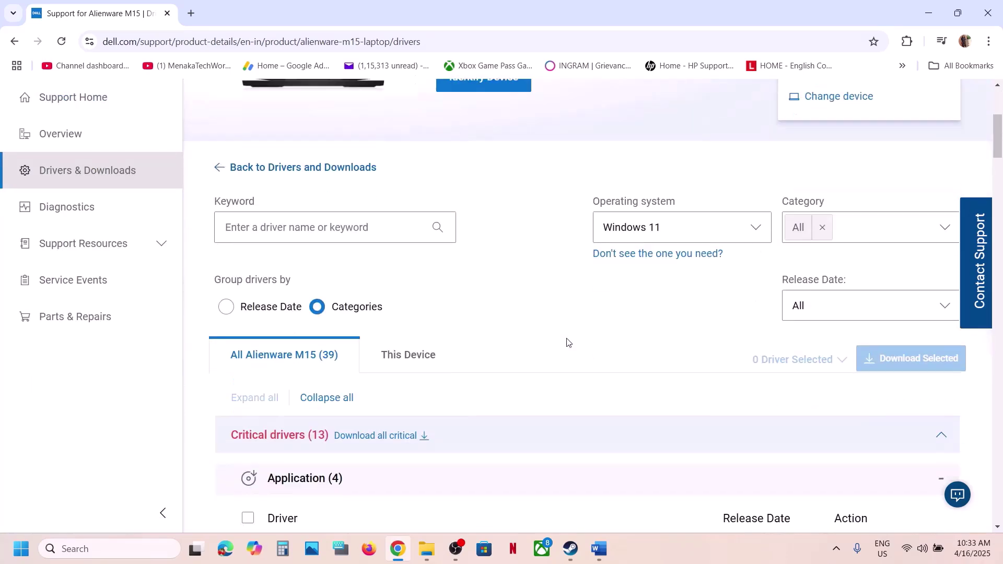
scroll(409, 402, "down", 8)
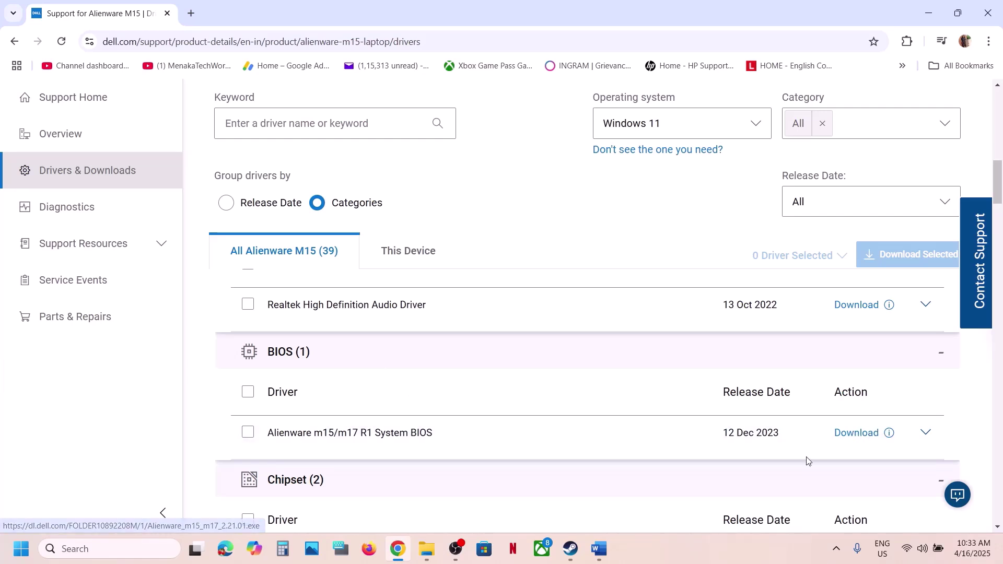
left_click(939, 550)
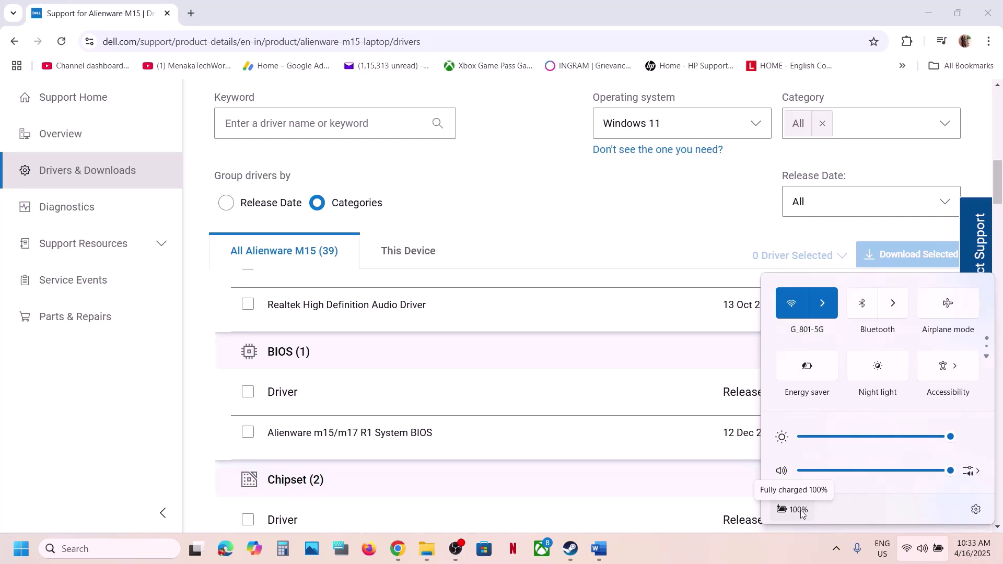
left_click(754, 546)
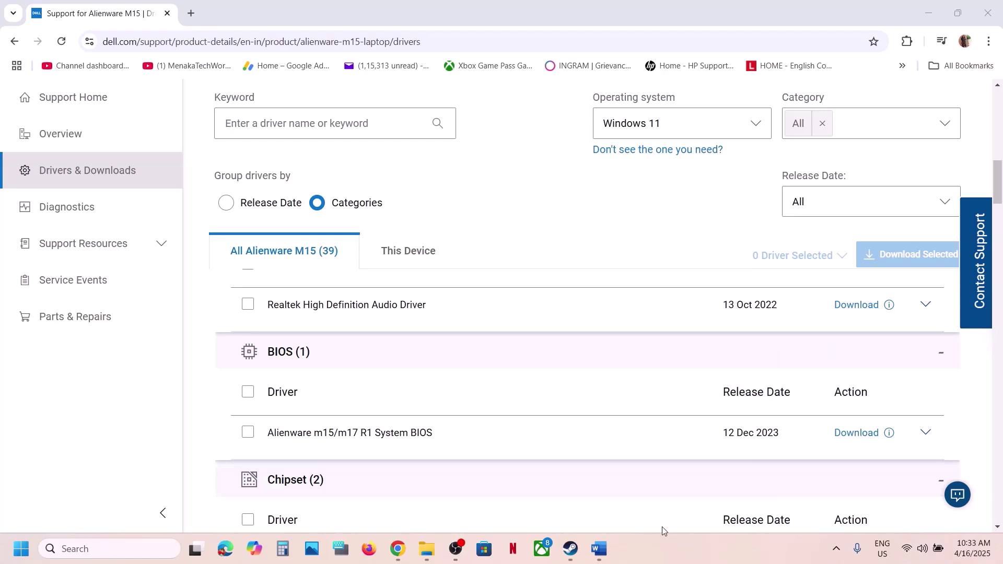
Highlight Step 5 about verifying game files in the Word notes, then return to Steam
left_click(581, 551)
left_click(599, 549)
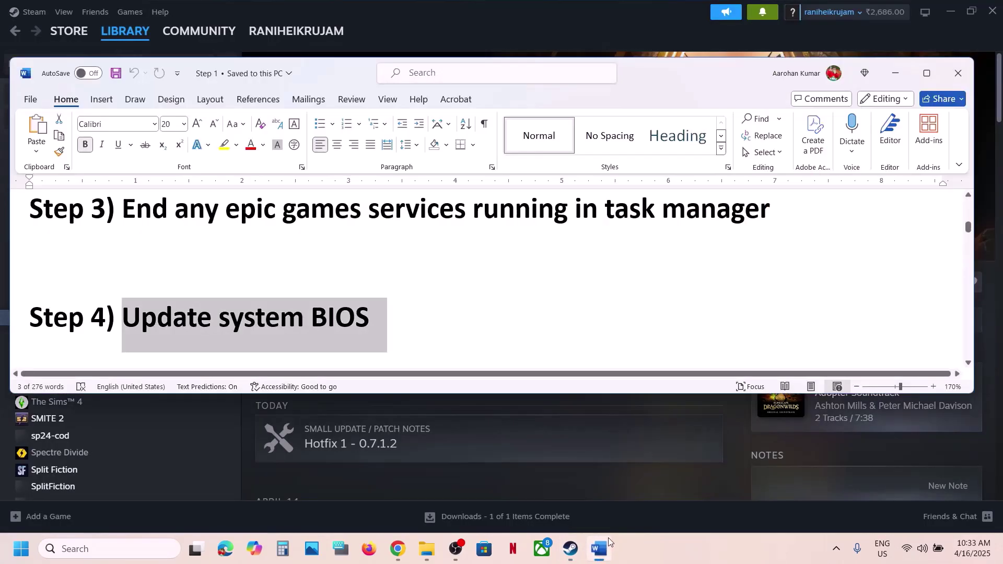
scroll(421, 319, "down", 2)
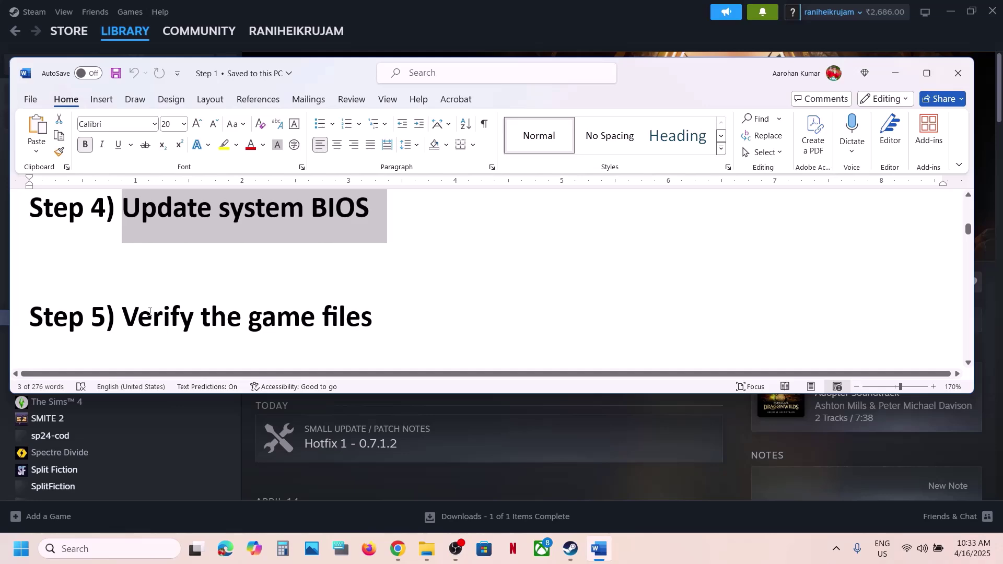
triple_click(411, 316)
left_click(501, 29)
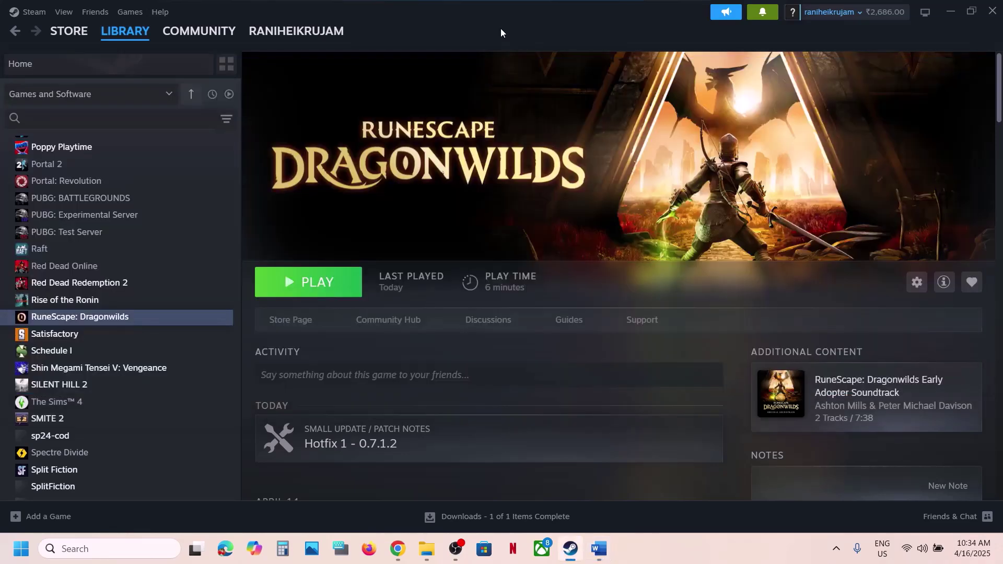
Find Verify integrity of game files under RuneScape: Dragonwilds' Installed Files, then return to the notes' Step 6
right_click(100, 321)
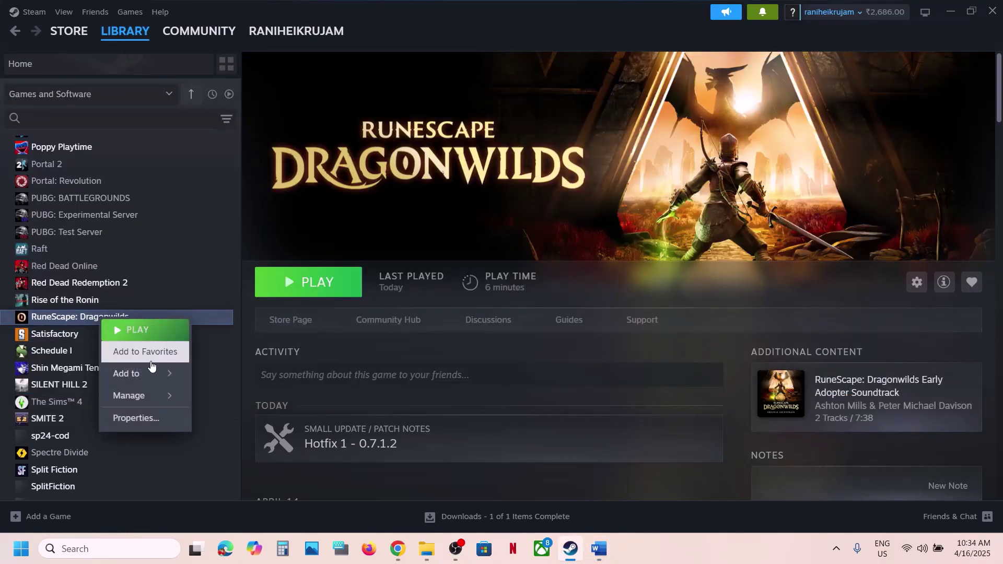
left_click(146, 416)
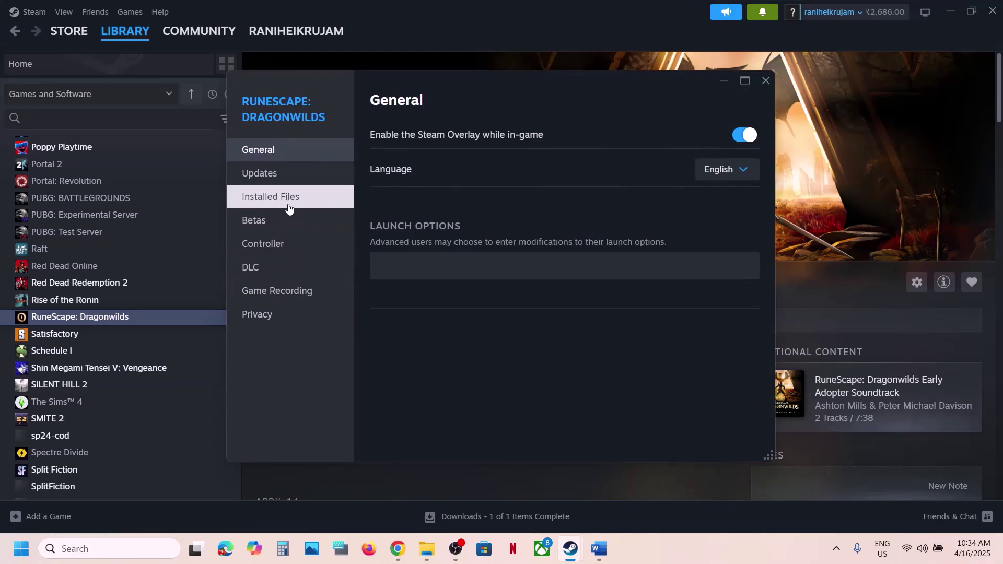
left_click(287, 205)
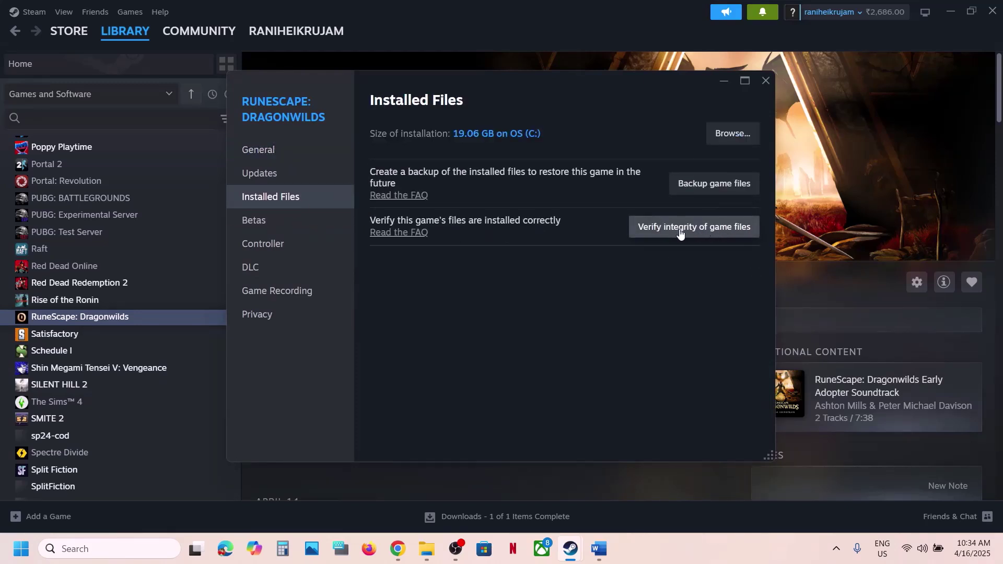
left_click(765, 82)
left_click(599, 550)
scroll(472, 308, "down", 3)
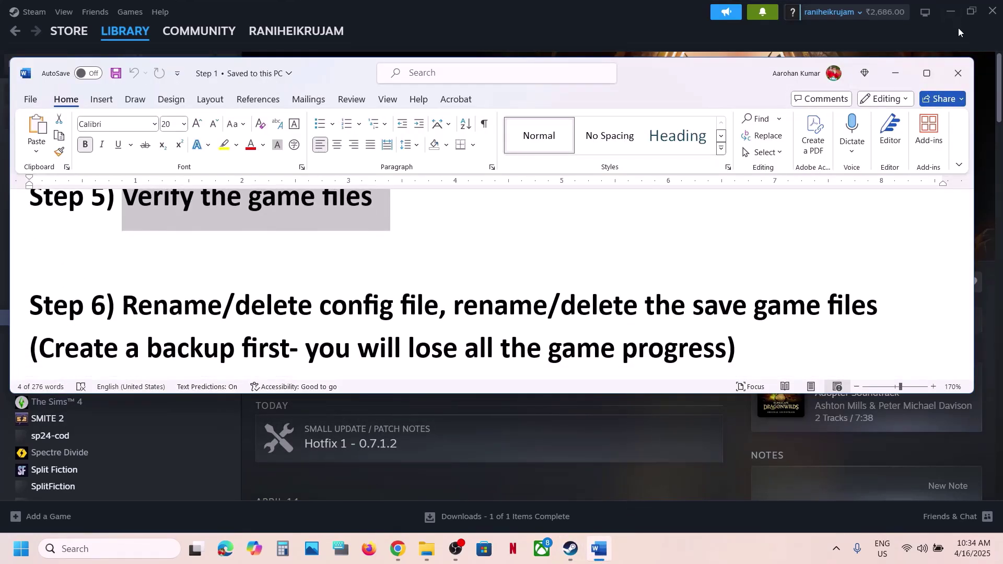
Highlight the delete-config-file part of Step 6 in the maximized Word notes
left_click(927, 73)
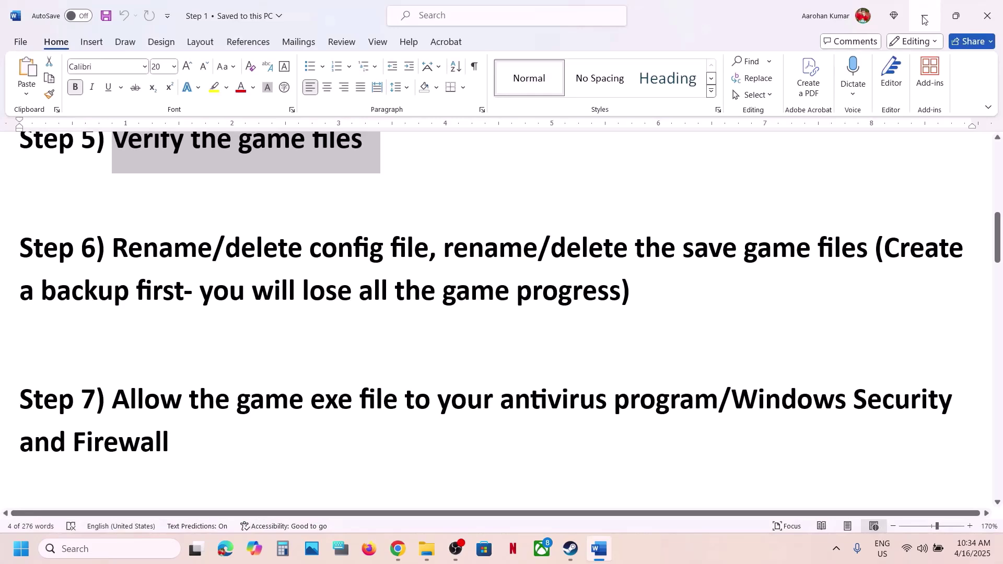
left_click_drag(224, 241, 428, 249)
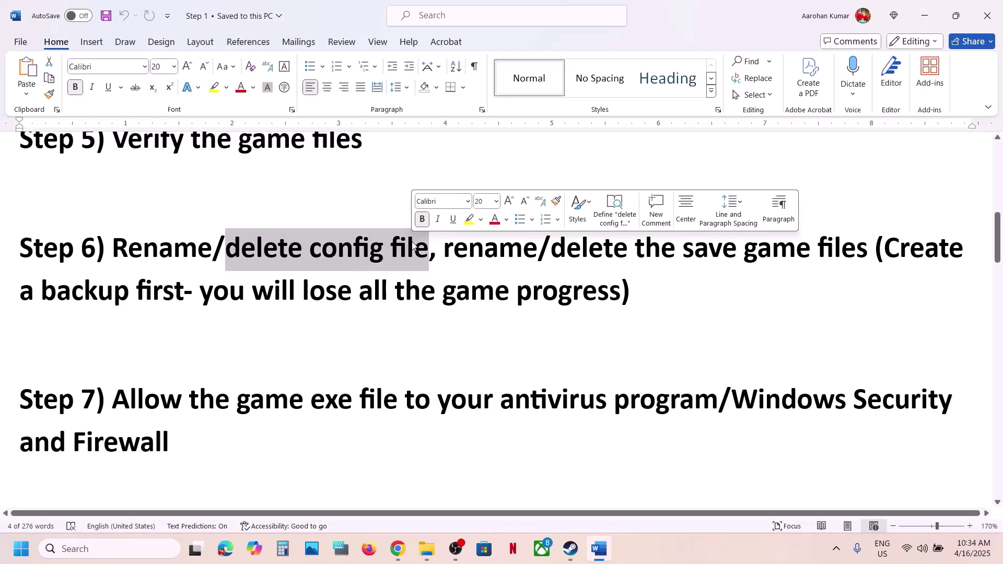
left_click(922, 22)
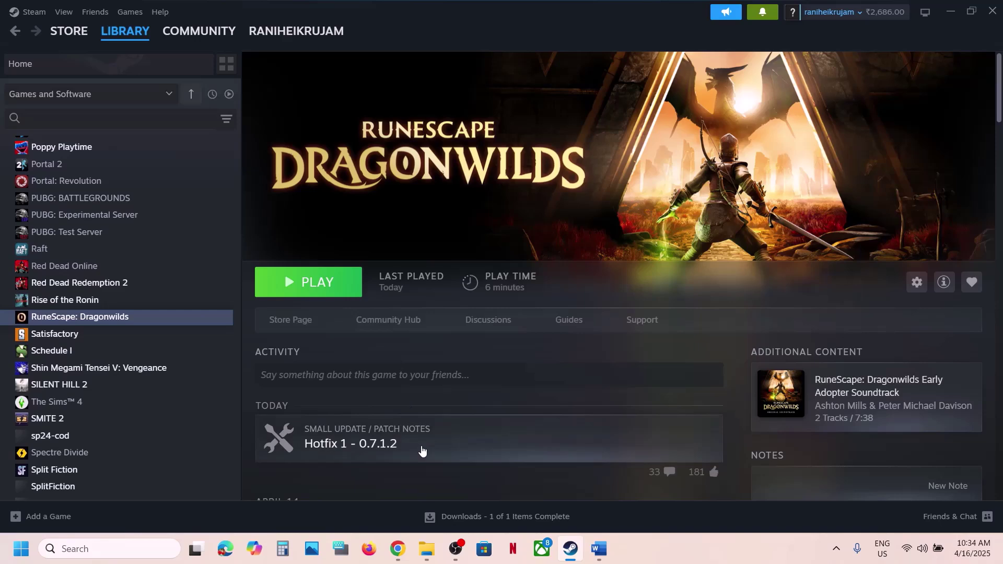
Go up from Config\Windows to the Saved folder and copy the Config folder
left_click(427, 551)
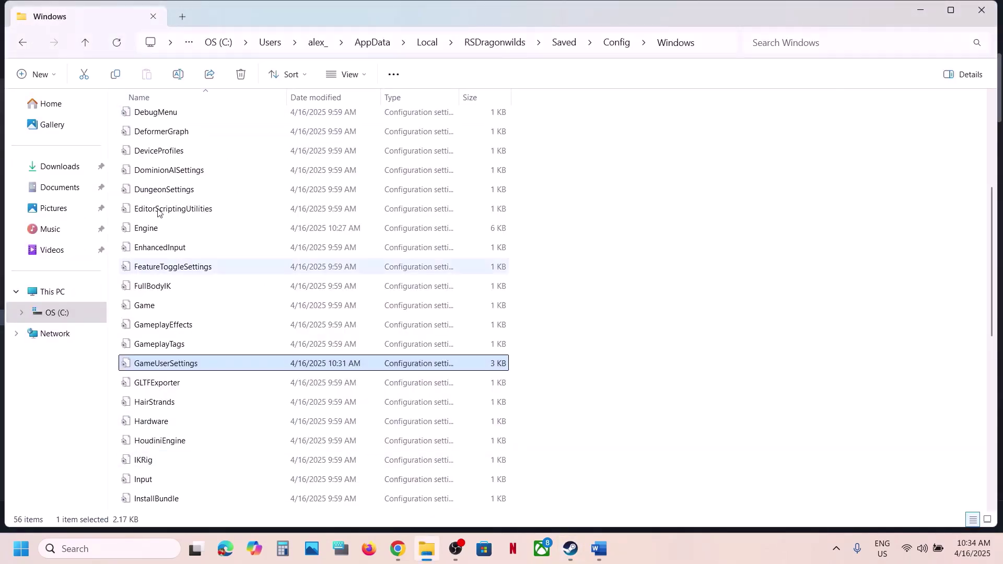
left_click(86, 44)
left_click(86, 44)
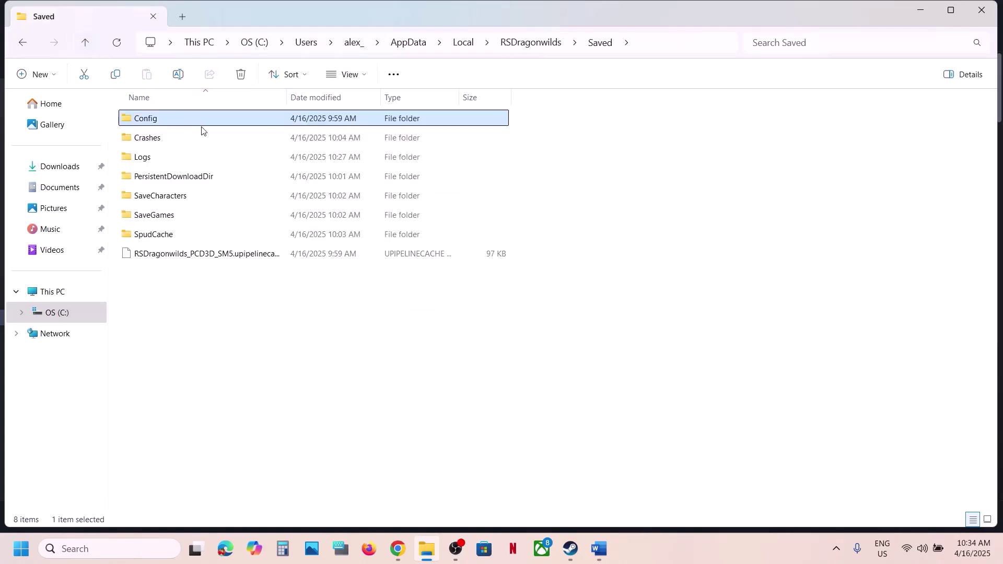
left_click(650, 47)
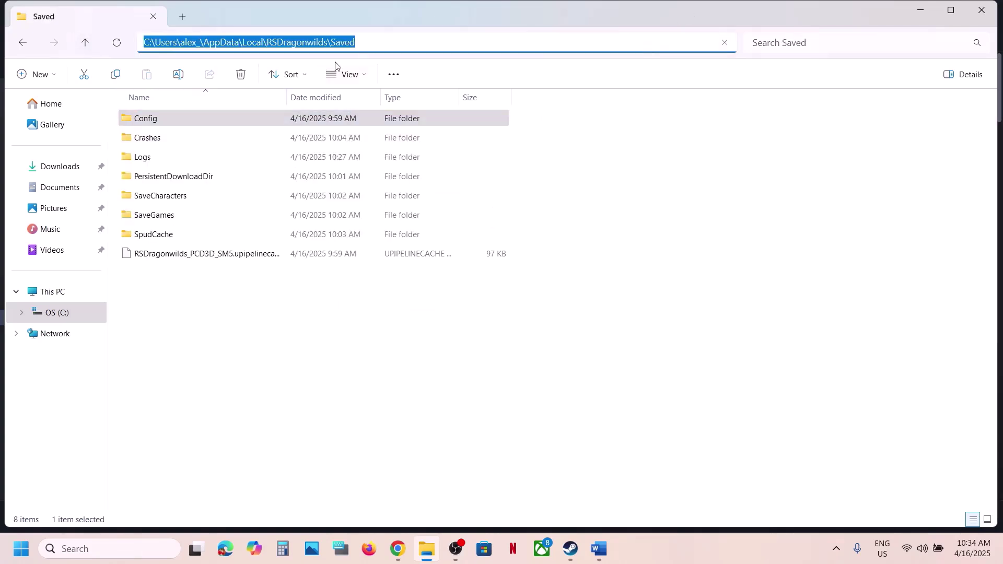
left_click(152, 123)
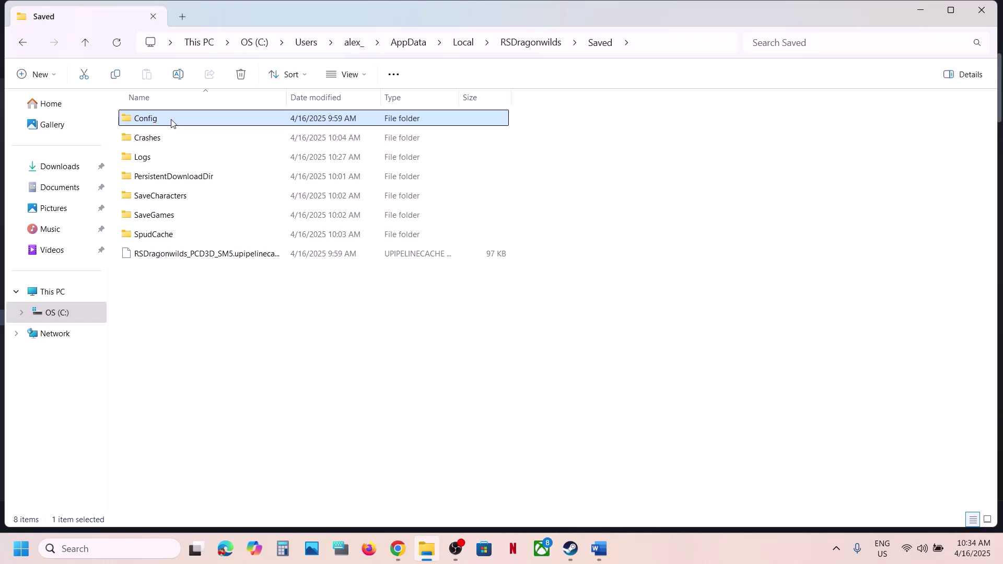
right_click(164, 121)
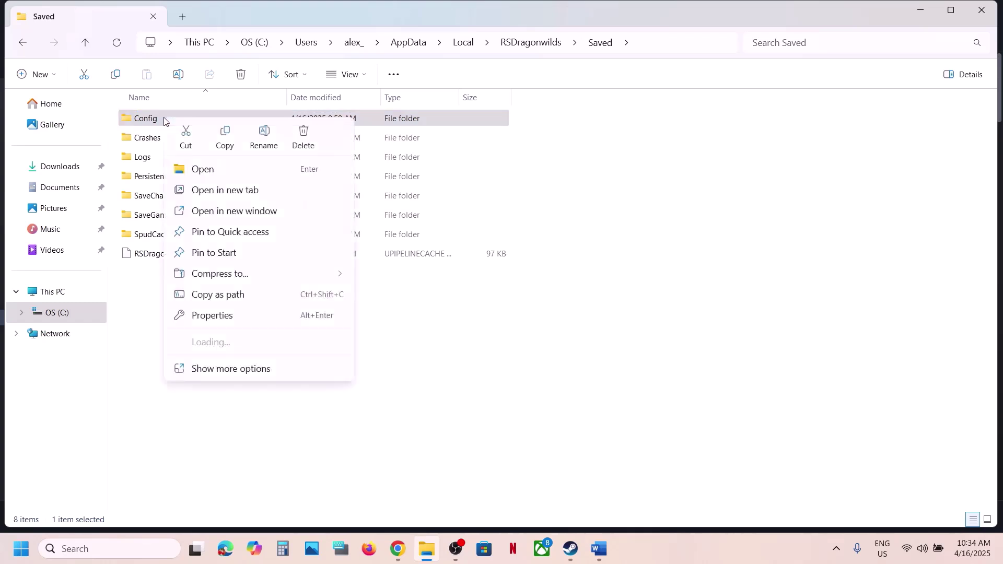
left_click(228, 137)
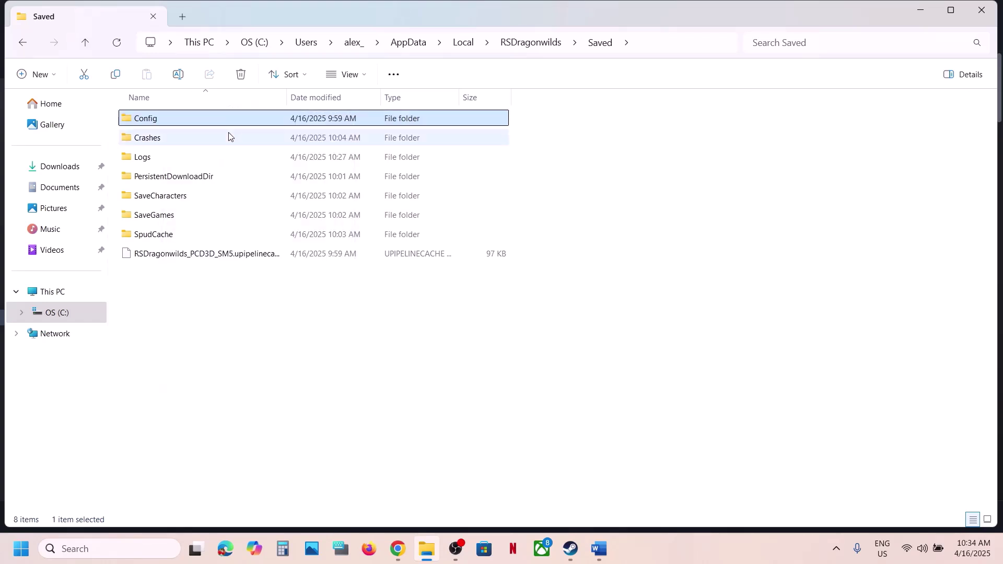
right_click(174, 124)
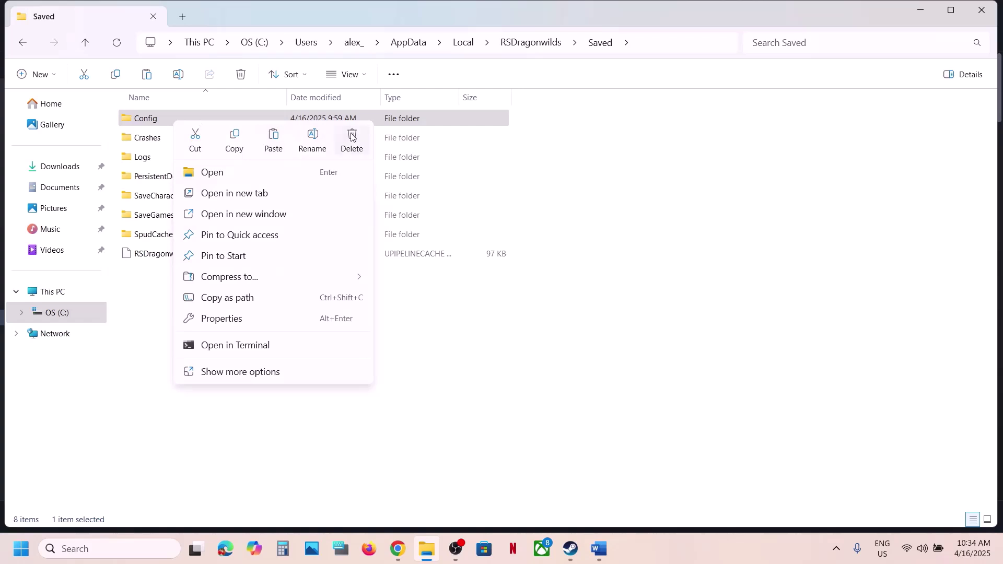
left_click(678, 426)
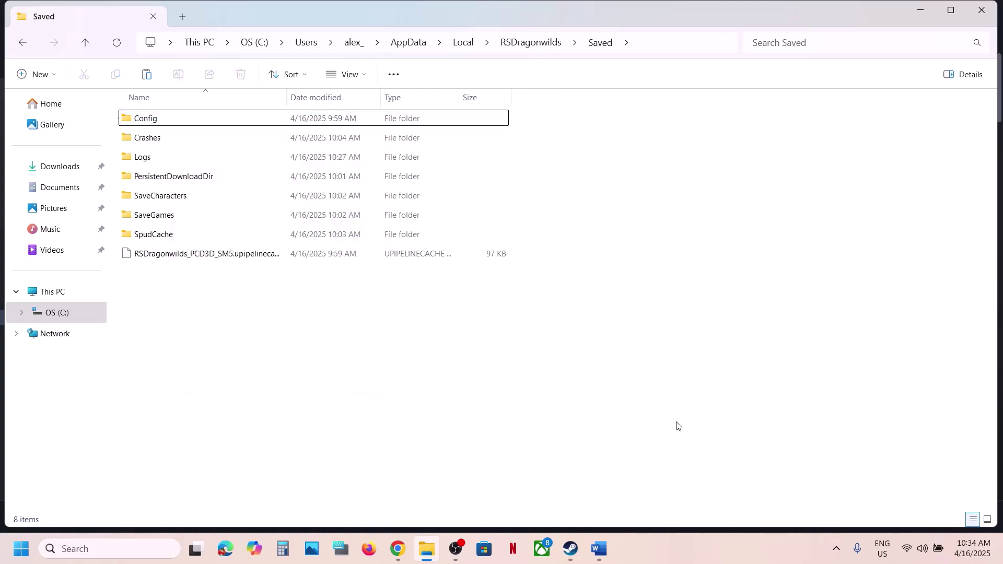
left_click(671, 553)
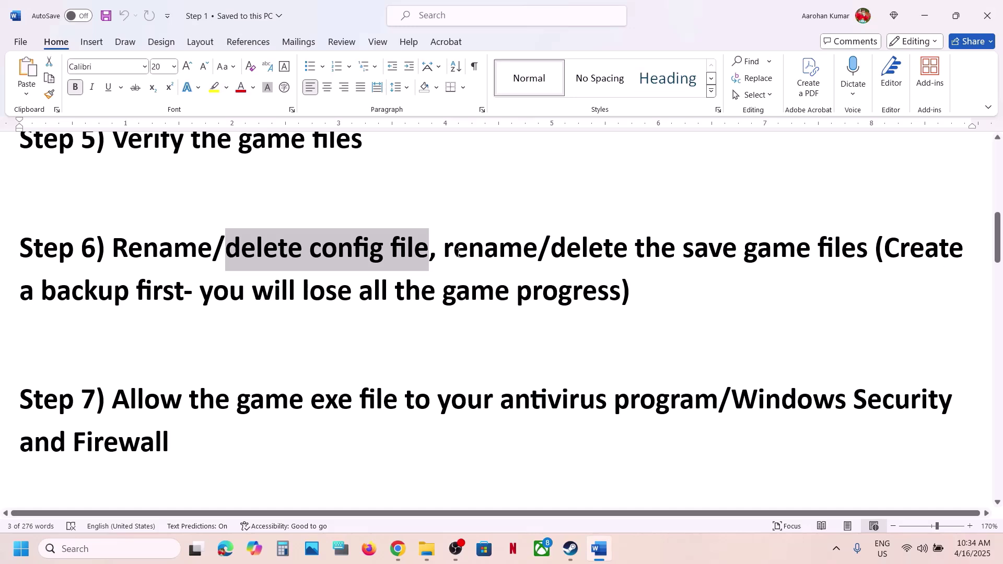
Highlight the save-game and rename/delete parts of Step 6 in the notes
left_click_drag(443, 249, 589, 280)
left_click(891, 243)
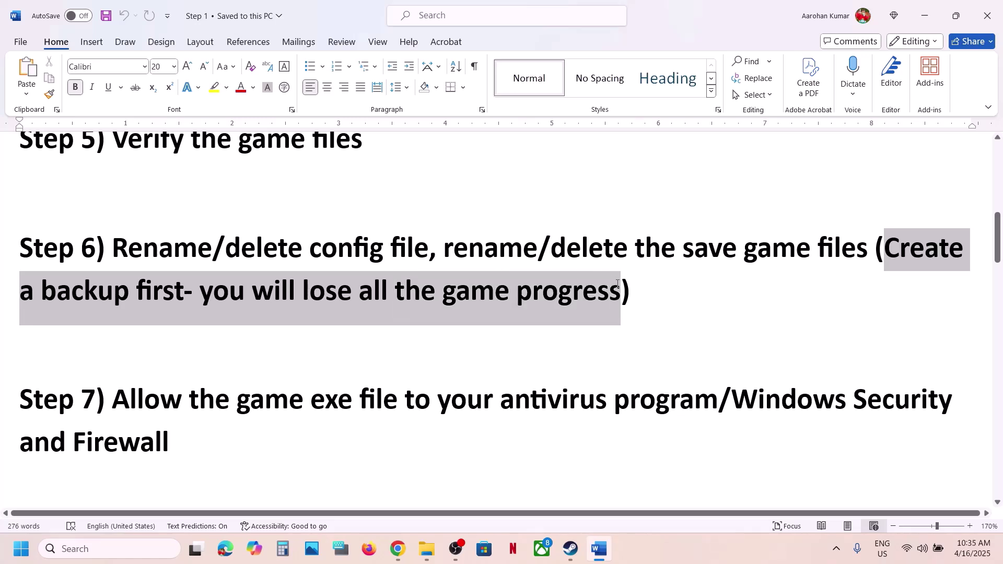
left_click_drag(535, 251, 815, 250)
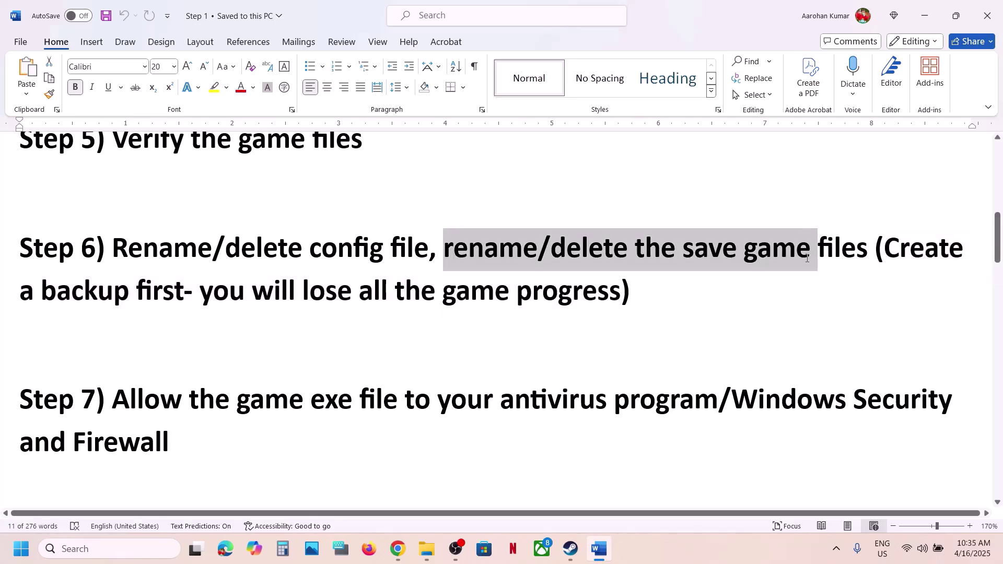
Go up to AppData\Local, copy the RSDragonwilds folder, and paste it onto the desktop
left_click(427, 549)
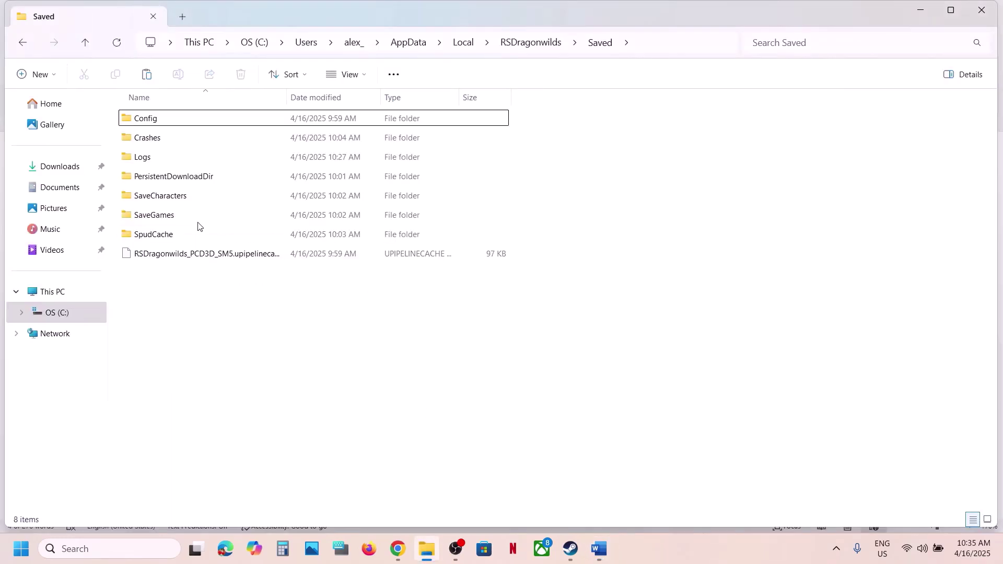
left_click(88, 44)
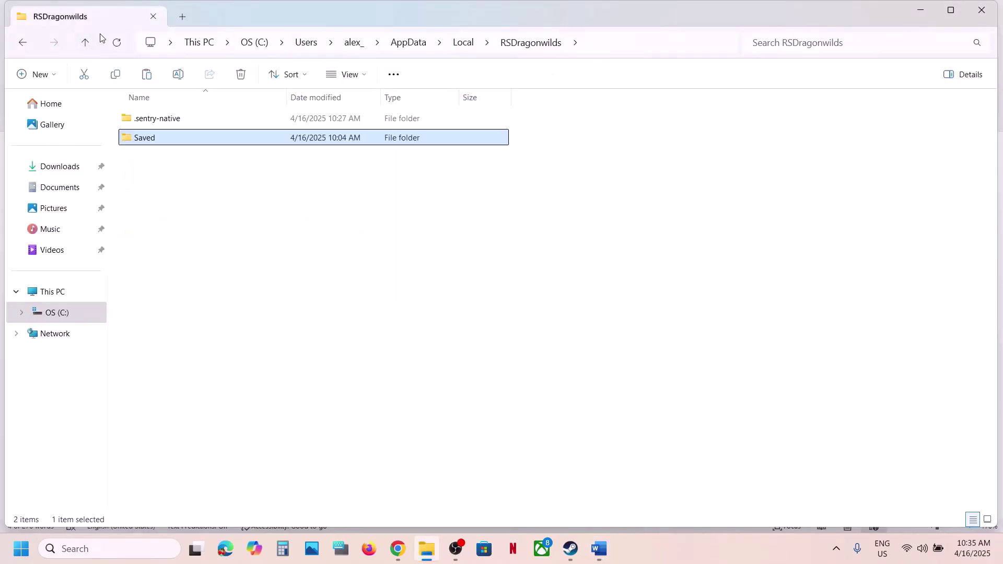
left_click(87, 44)
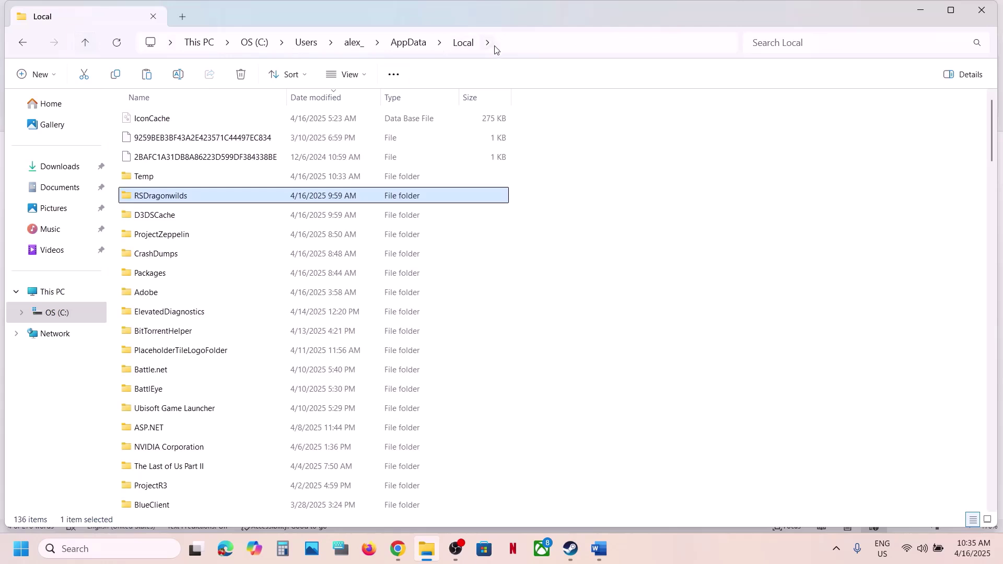
left_click(285, 48)
left_click(163, 196)
right_click(175, 199)
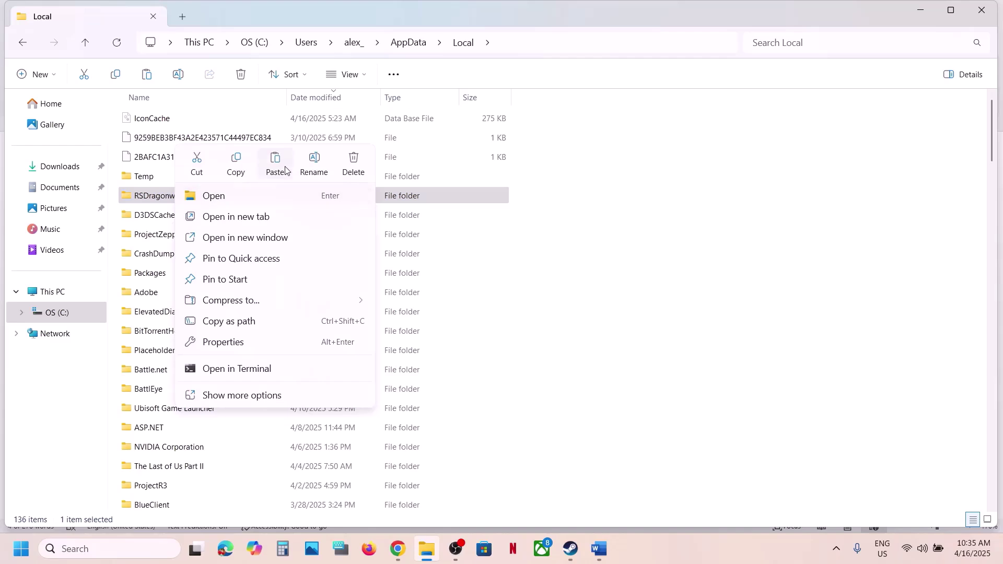
left_click(238, 164)
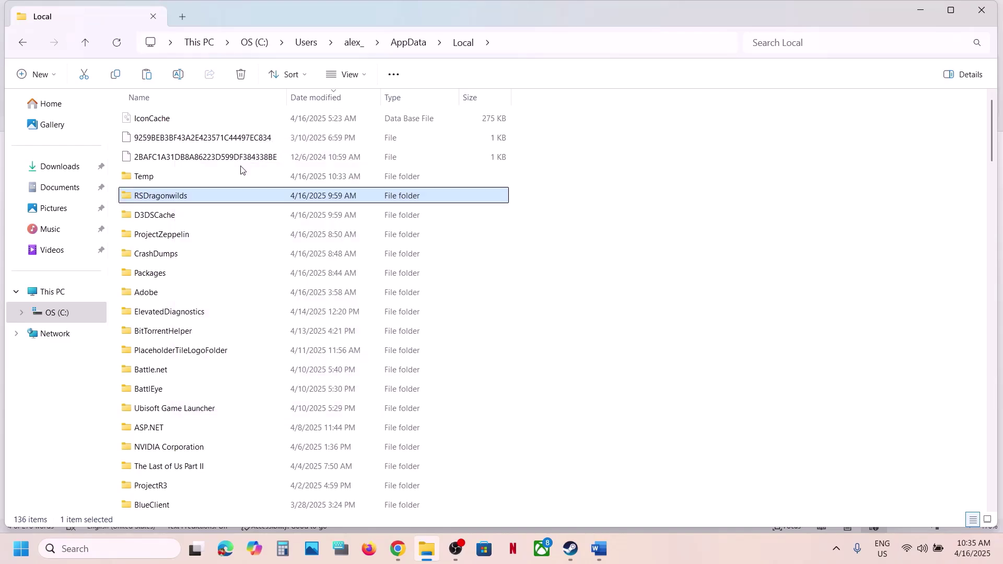
key("super+d")
left_click(259, 262)
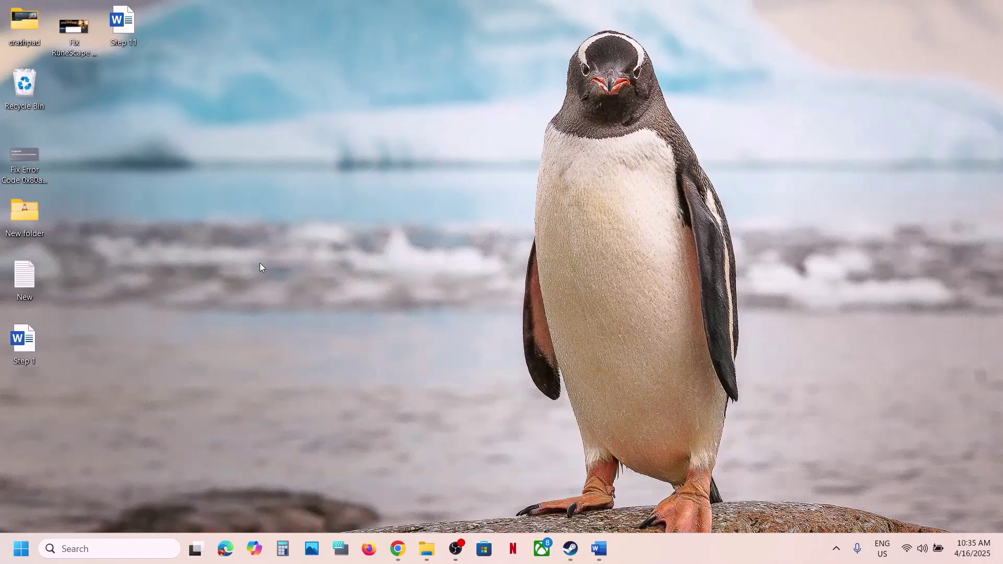
key("ctrl+v")
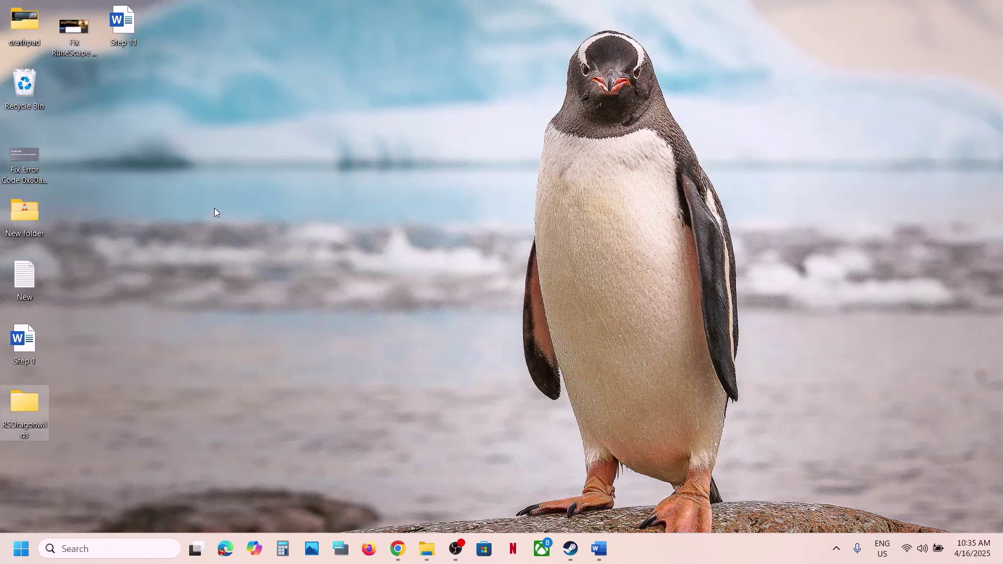
left_click_drag(12, 429, 311, 235)
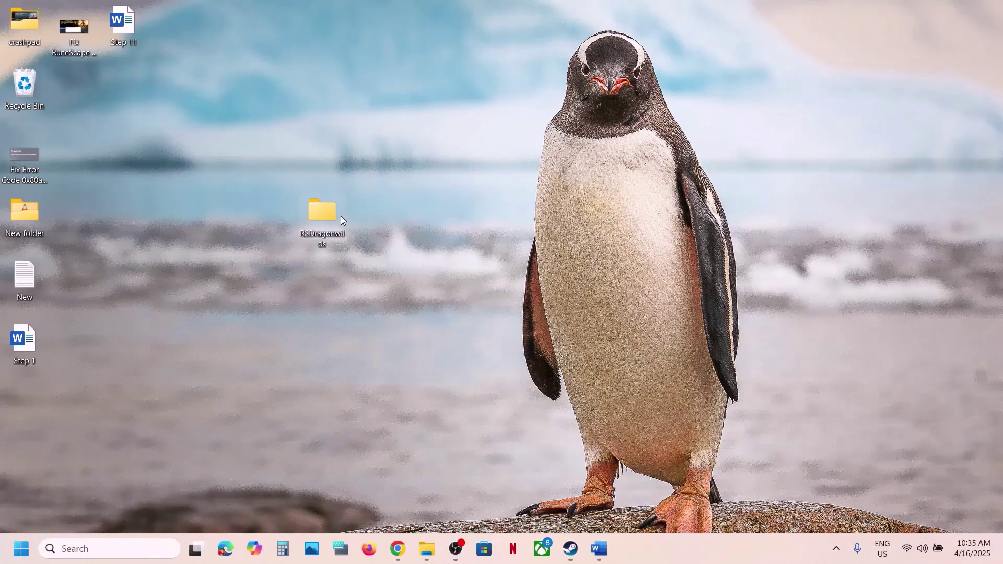
Rename the RSDragonwilds folder in AppData\Local to RSDragonwilds.old
left_click(427, 548)
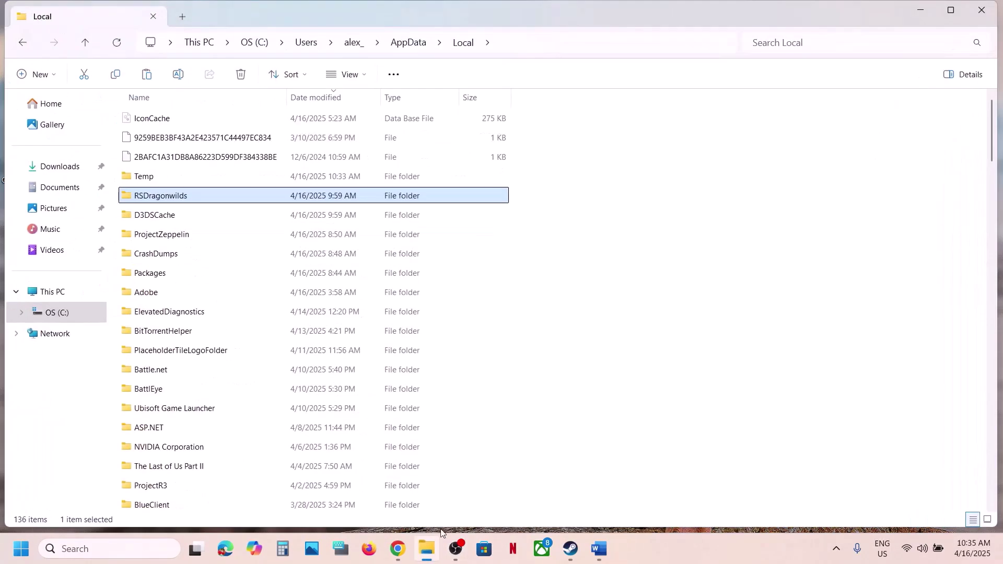
right_click(214, 202)
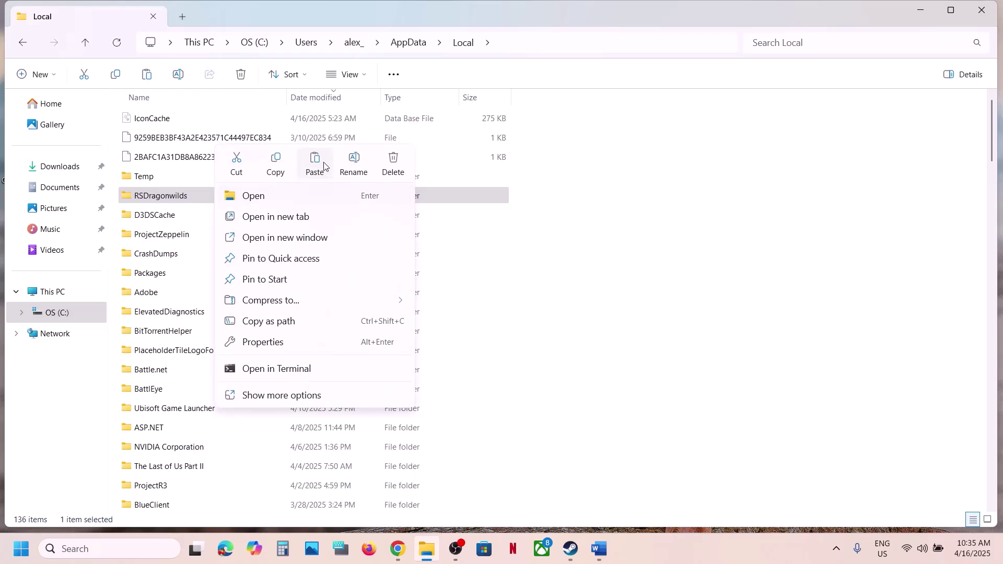
left_click(353, 163)
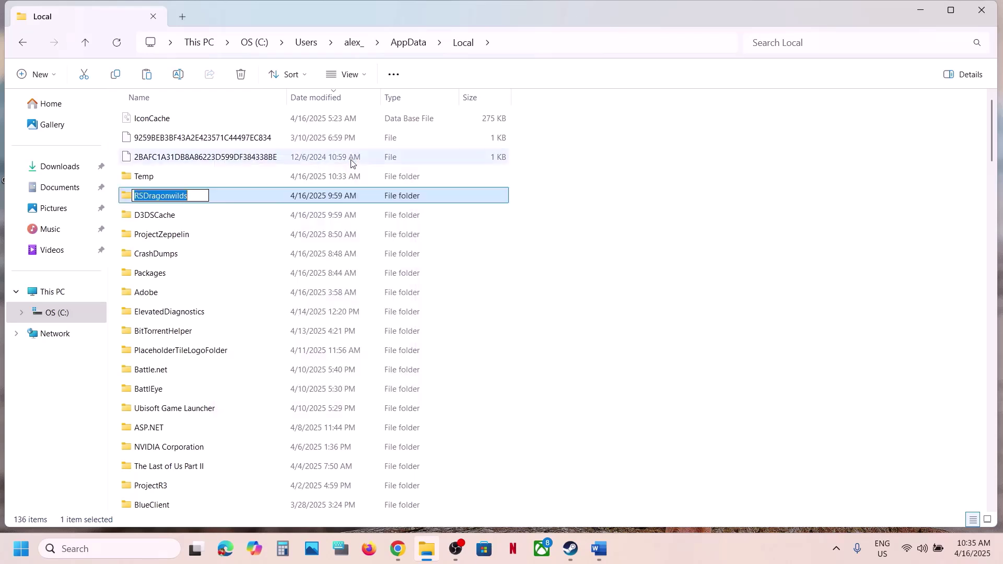
left_click(203, 197)
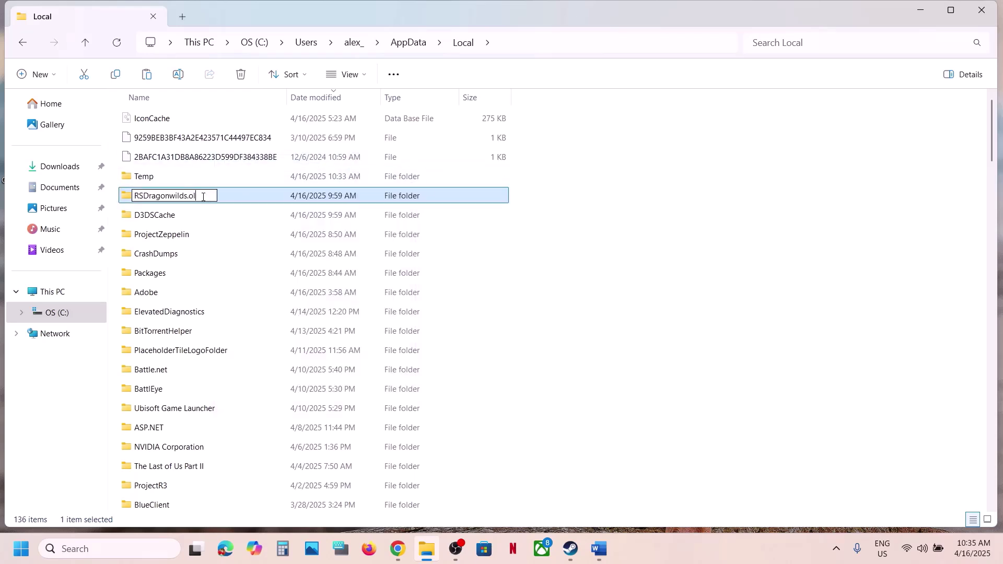
key("Return")
left_click(788, 353)
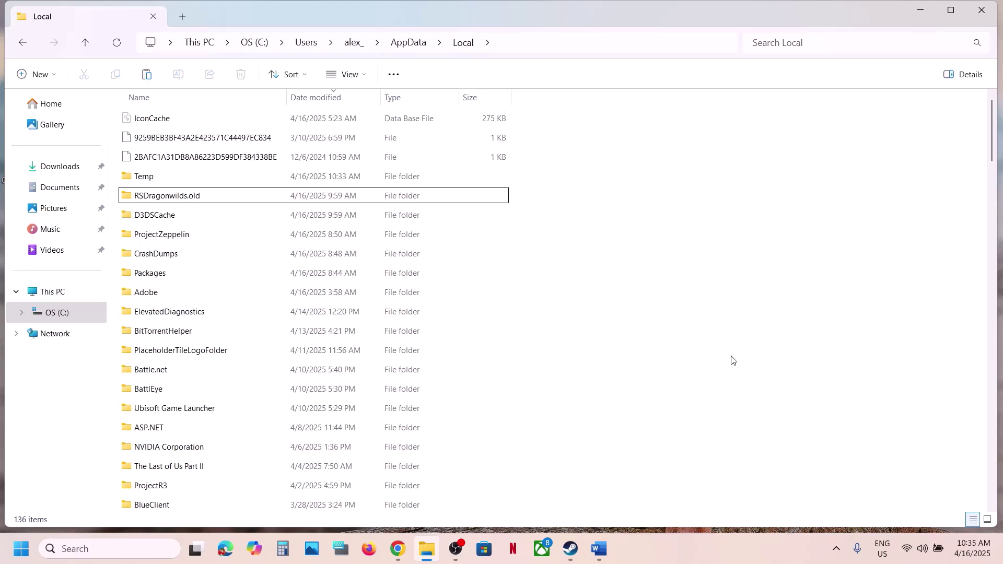
left_click(574, 549)
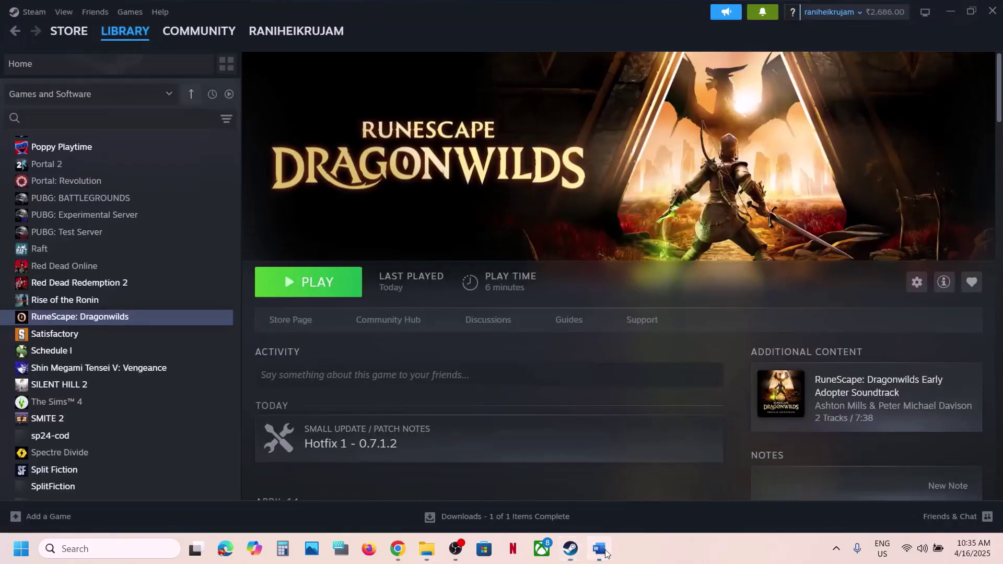
Highlight Word's Step 7 advice on allowing the game exe through antivirus, then open Settings
left_click(600, 550)
scroll(133, 384, "up", 1)
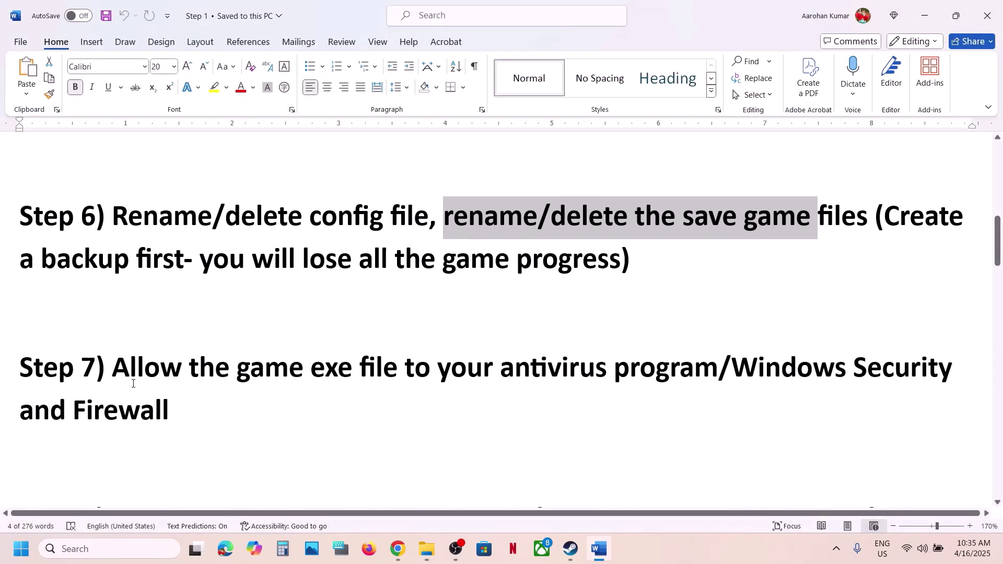
left_click_drag(120, 373, 678, 365)
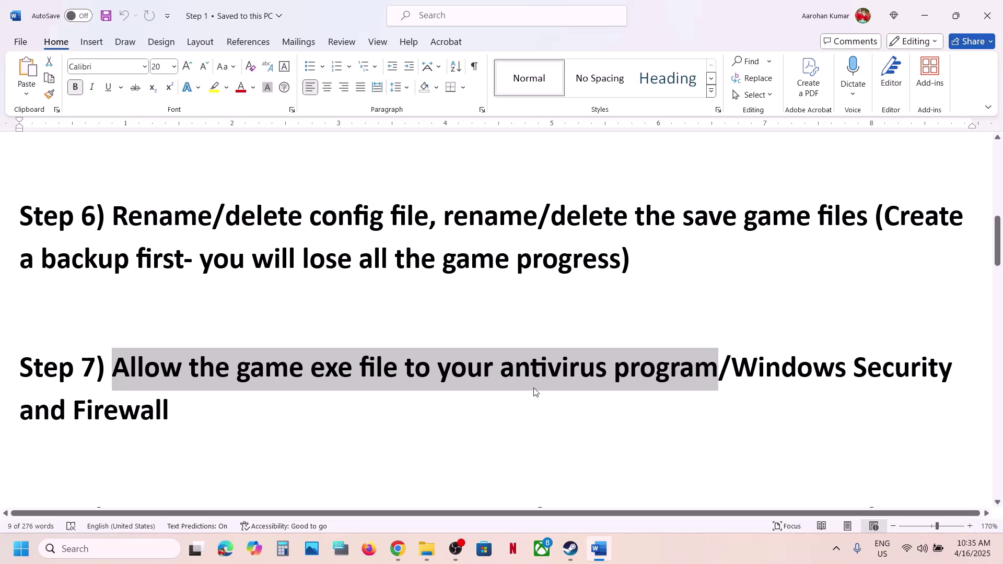
key("super+i")
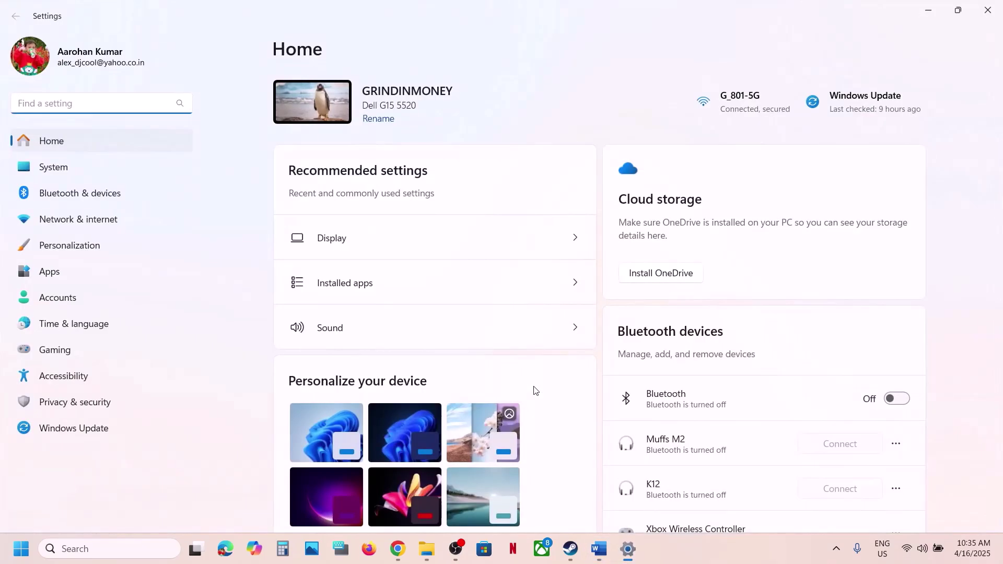
Go to Windows Security ransomware protection and open the apps allowed through Controlled folder access
left_click(105, 386)
left_click(123, 401)
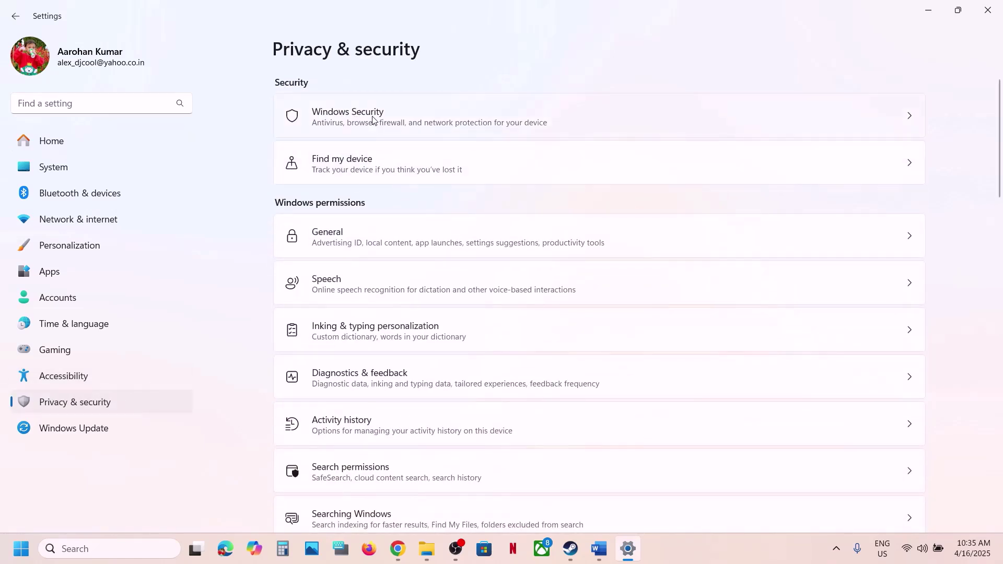
left_click(399, 125)
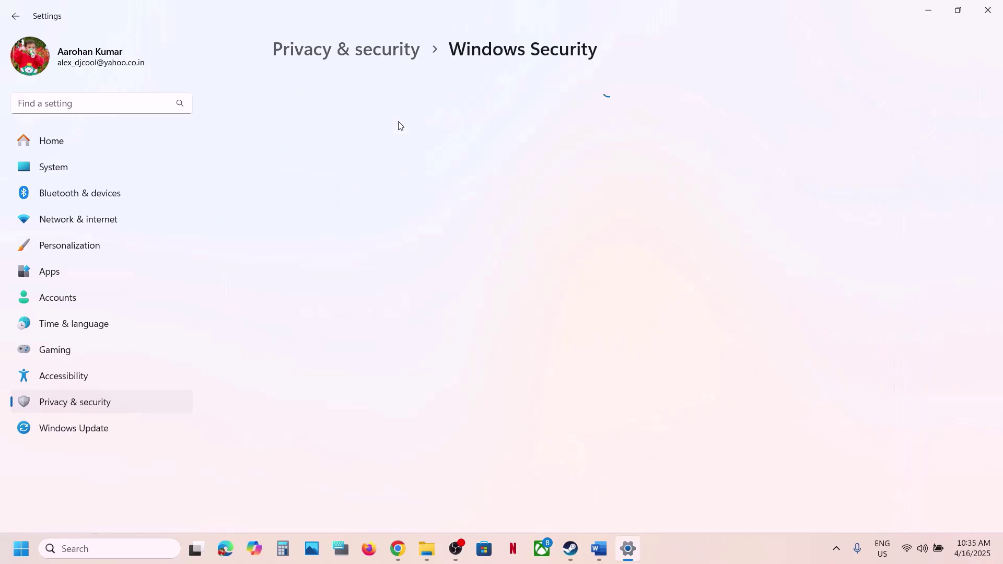
left_click(367, 202)
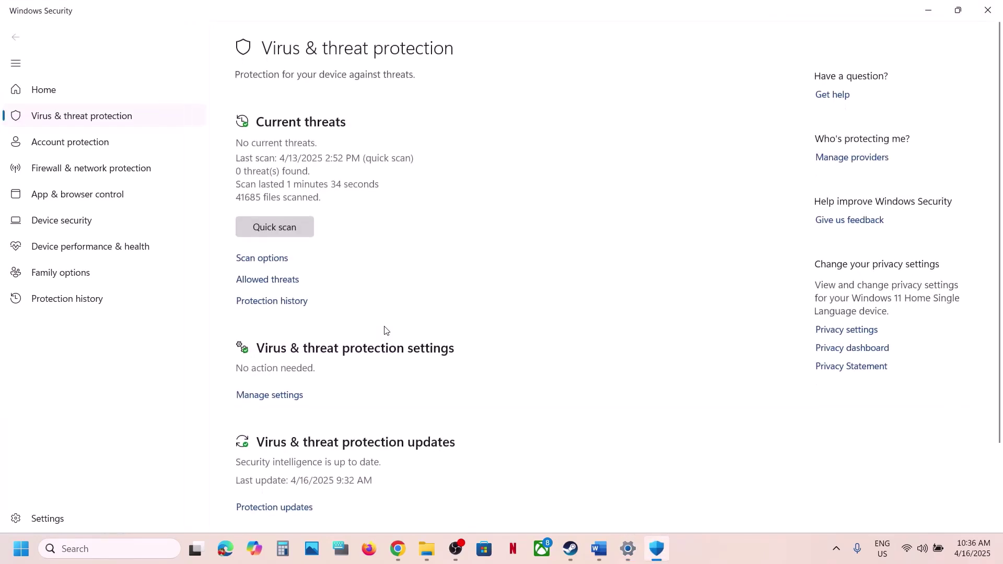
scroll(360, 418, "down", 2)
left_click(311, 491)
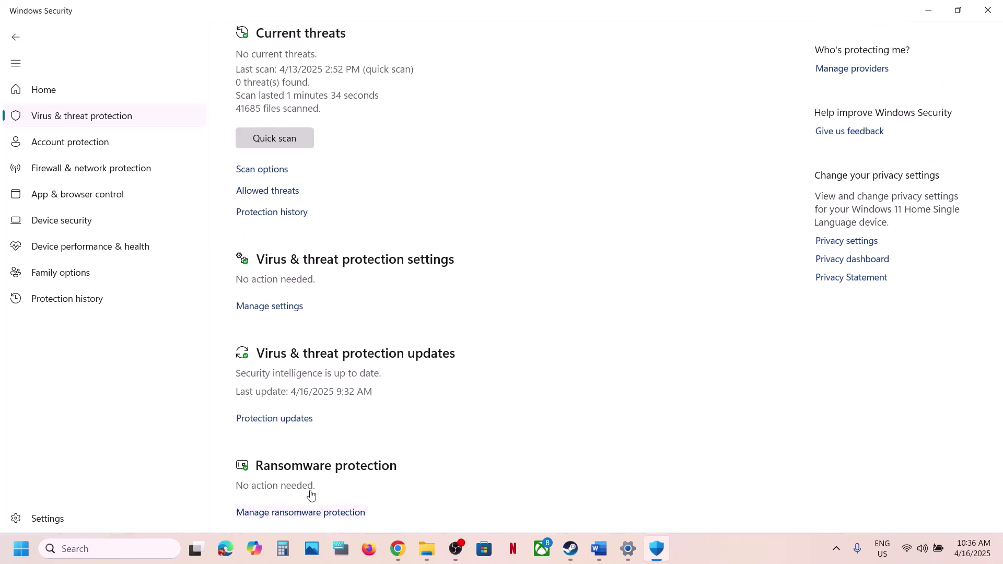
left_click(345, 277)
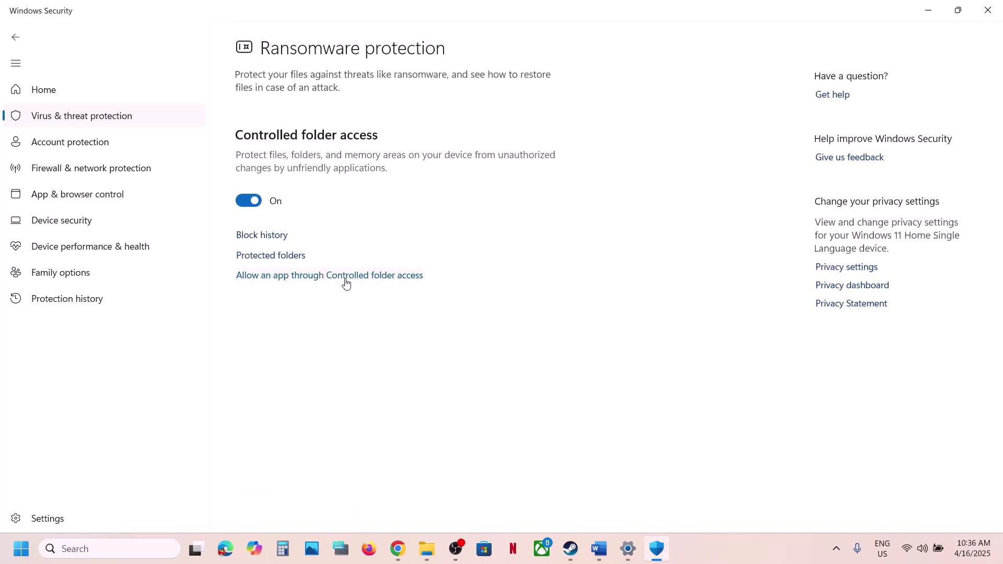
left_click(446, 381)
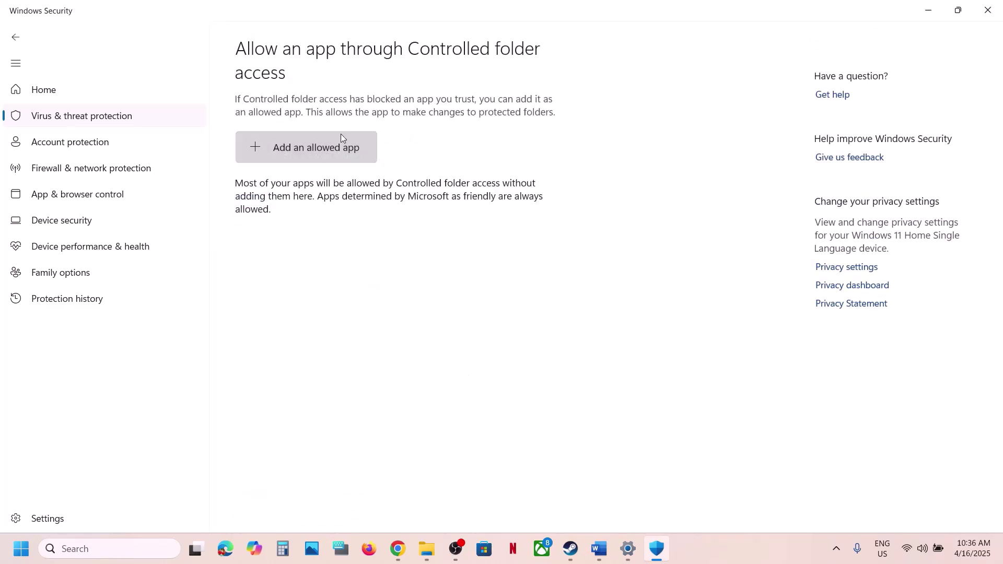
scroll(347, 139, "down", 2)
Allow the RSDragonwilds launcher from Steam\steamapps\common\RSDragonwilds through Controlled folder access
left_click(316, 52)
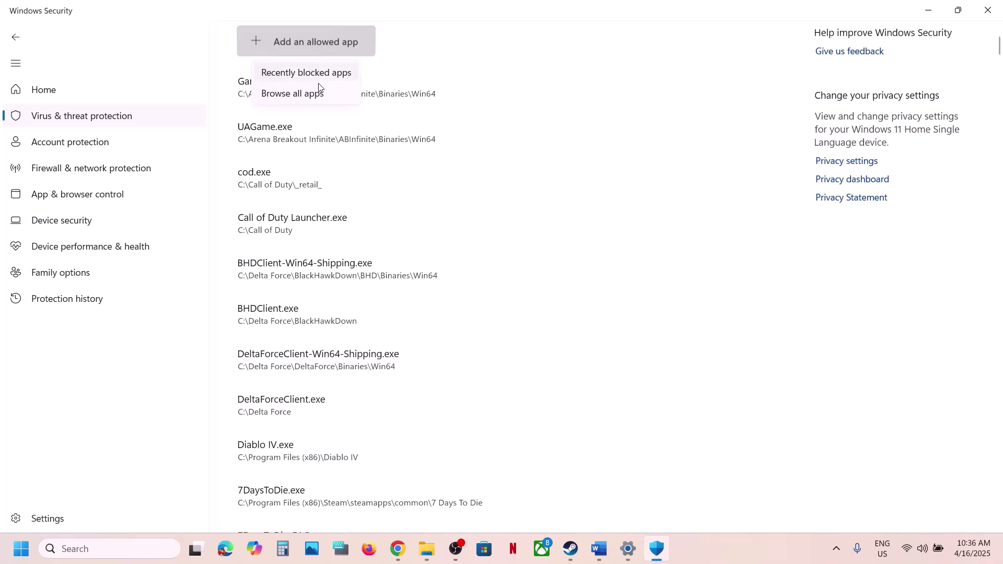
left_click(313, 95)
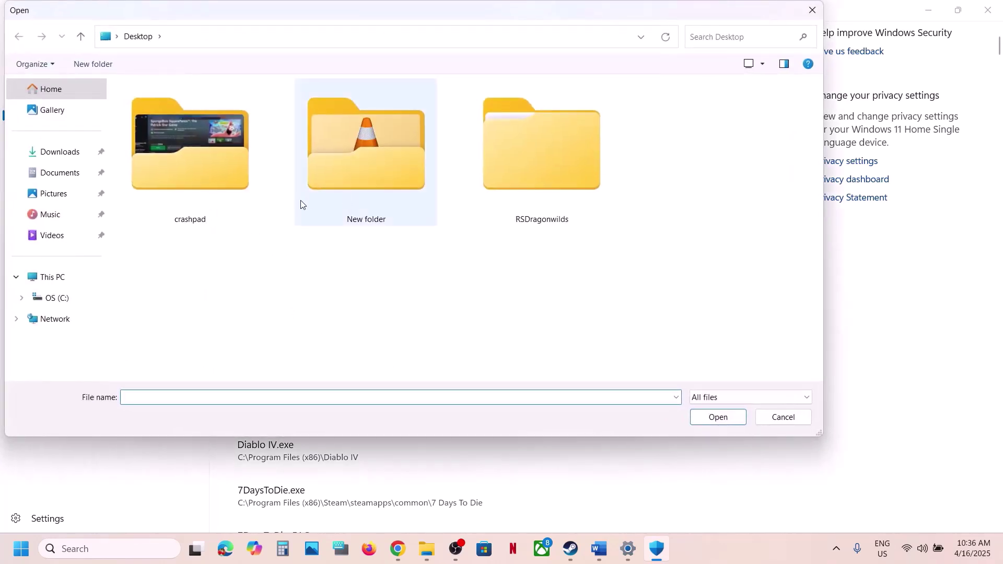
left_click(65, 276)
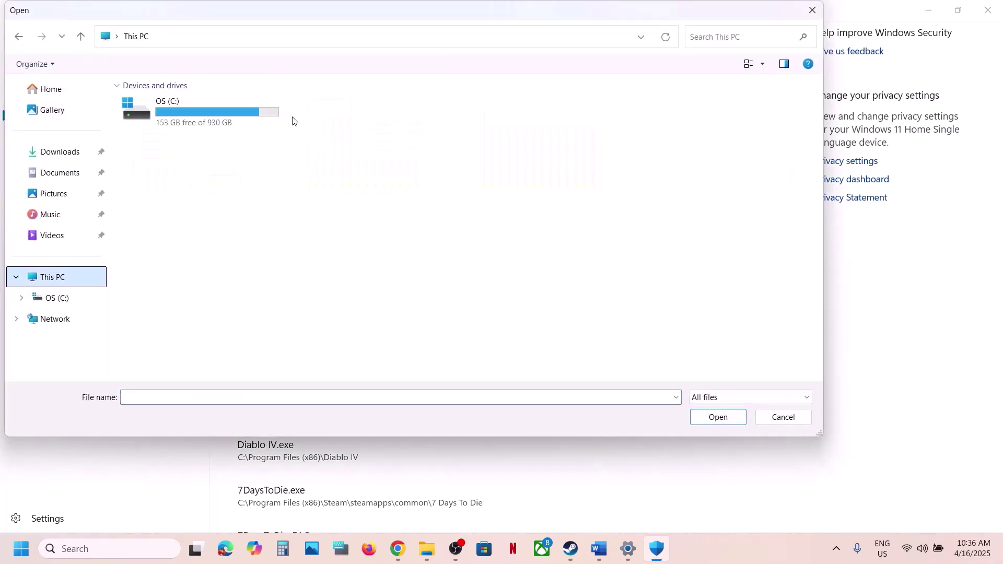
double_click(233, 113)
double_click(201, 240)
scroll(193, 261, "down", 2)
scroll(193, 271, "down", 5)
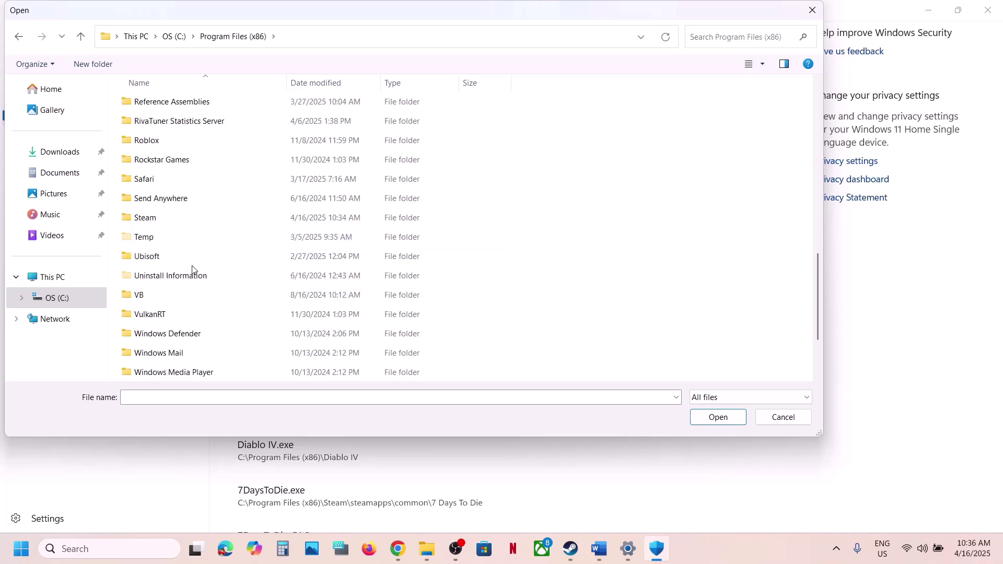
double_click(159, 218)
scroll(160, 218, "down", 4)
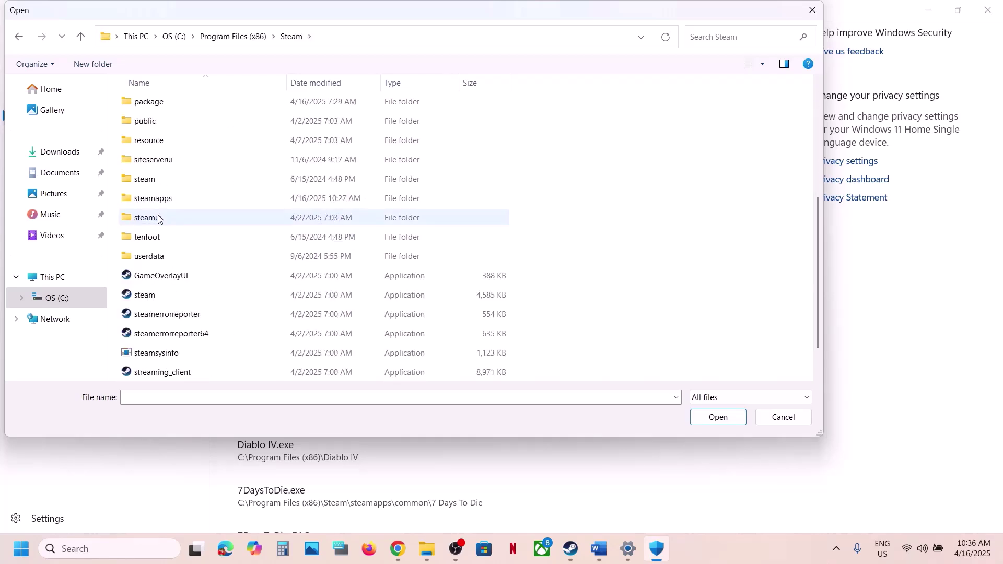
double_click(167, 201)
double_click(155, 106)
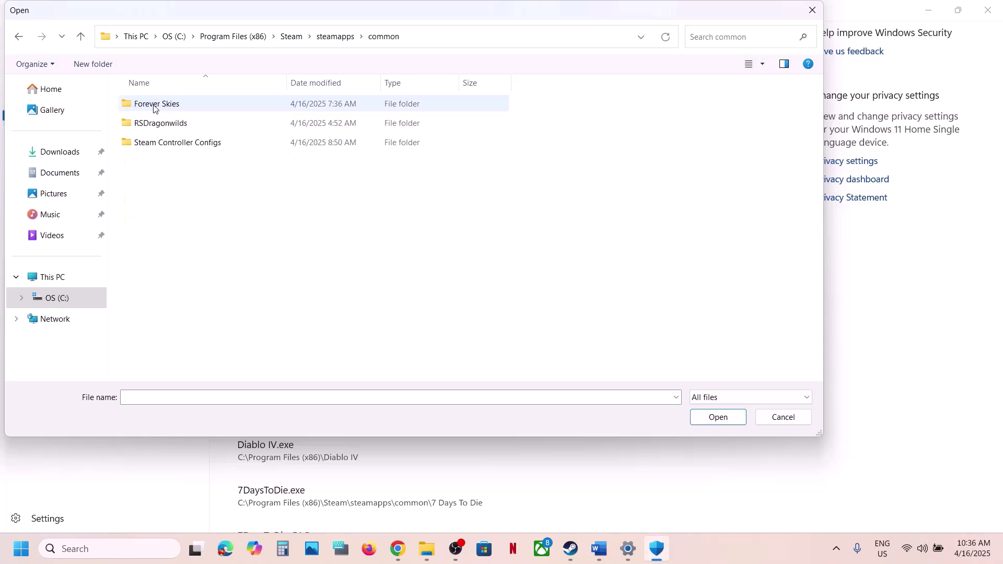
double_click(178, 124)
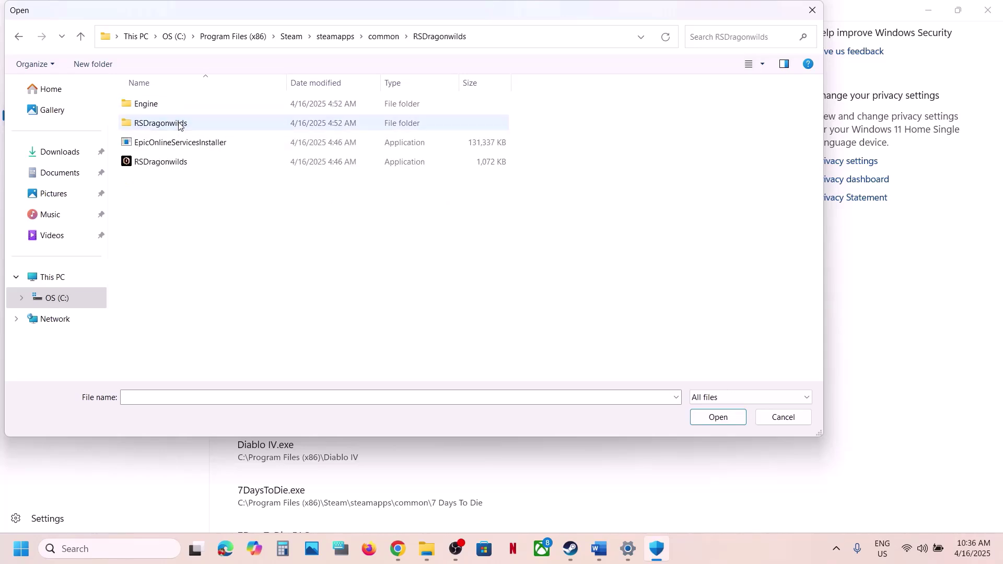
left_click(168, 162)
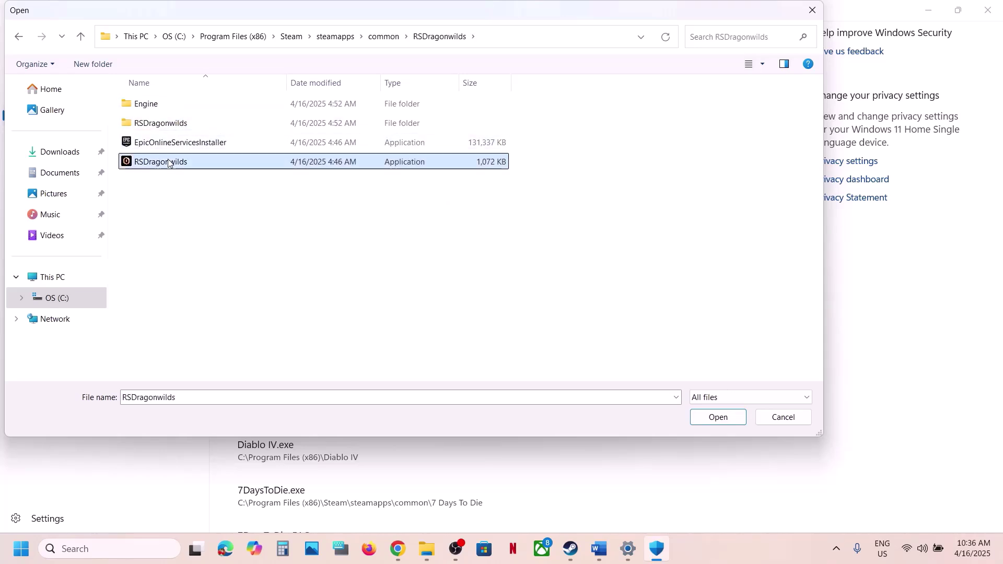
left_click(699, 420)
Also allow RSDragonwilds-Win64-Shipping from the inner RSDragonwilds\Binaries folder
left_click(306, 52)
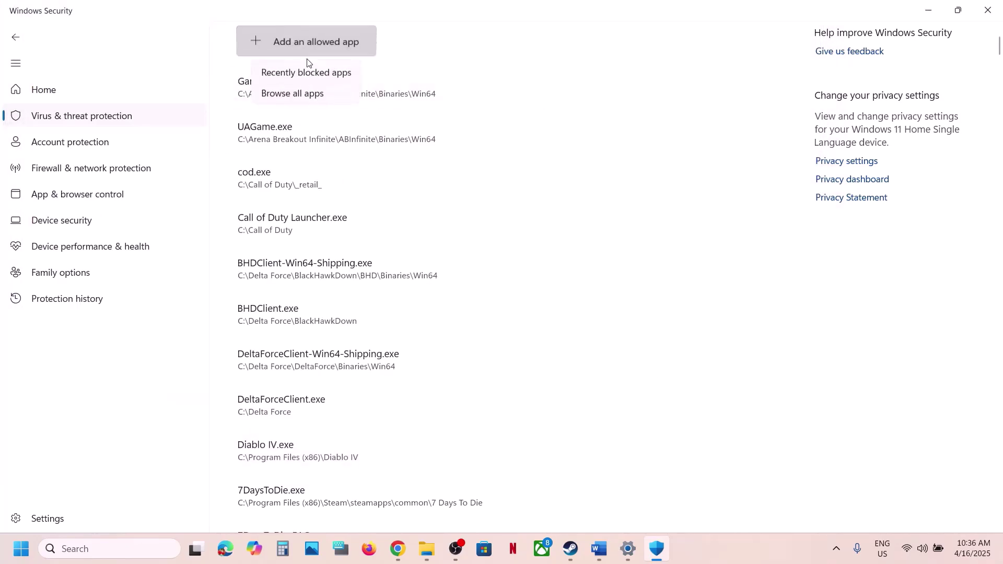
left_click(284, 93)
left_click(188, 129)
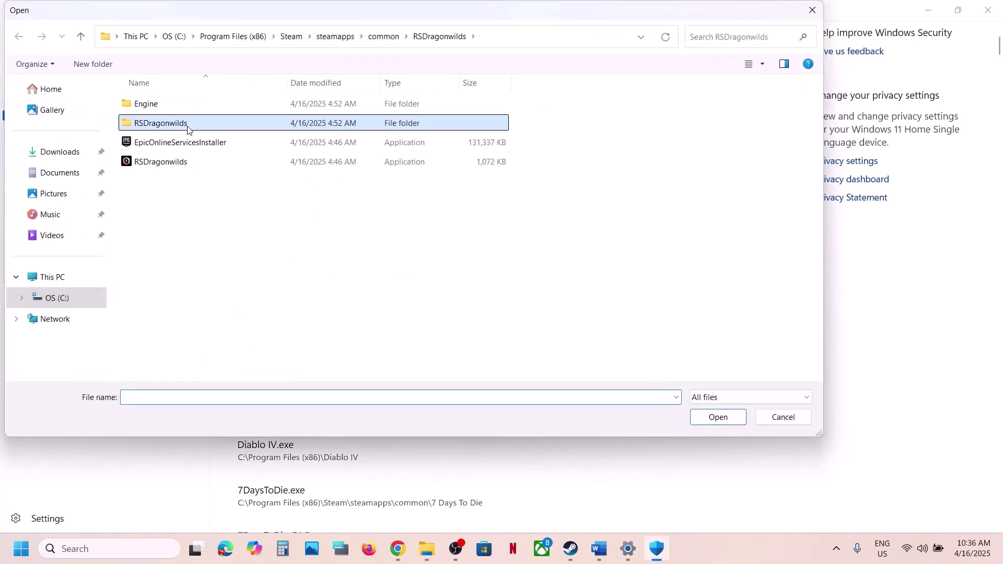
double_click(188, 125)
double_click(174, 107)
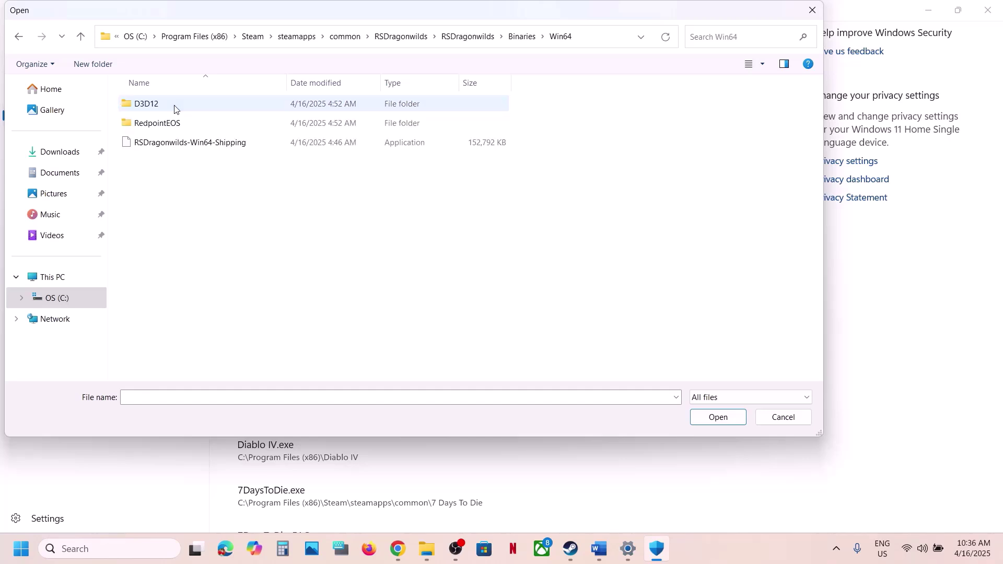
left_click(174, 141)
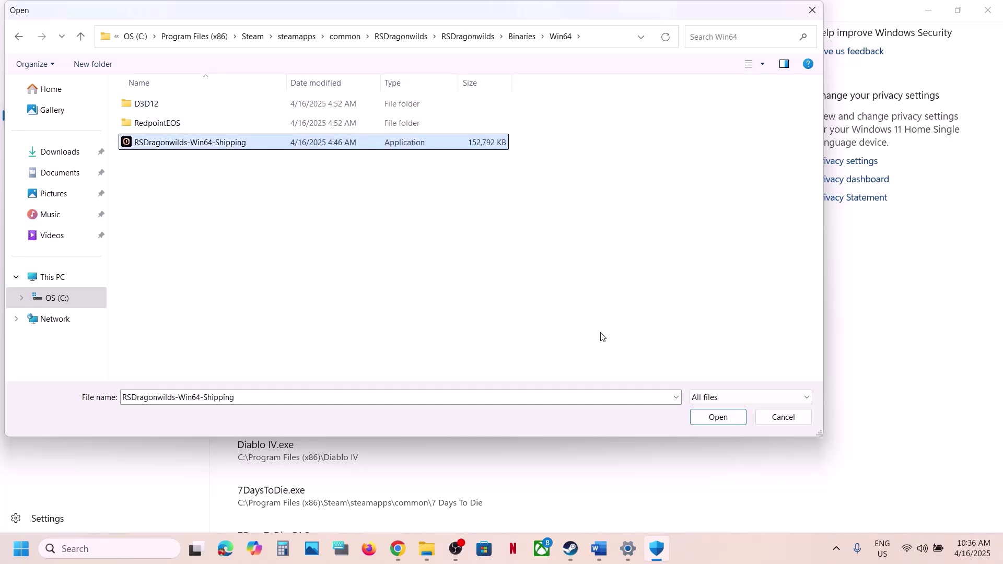
left_click(702, 417)
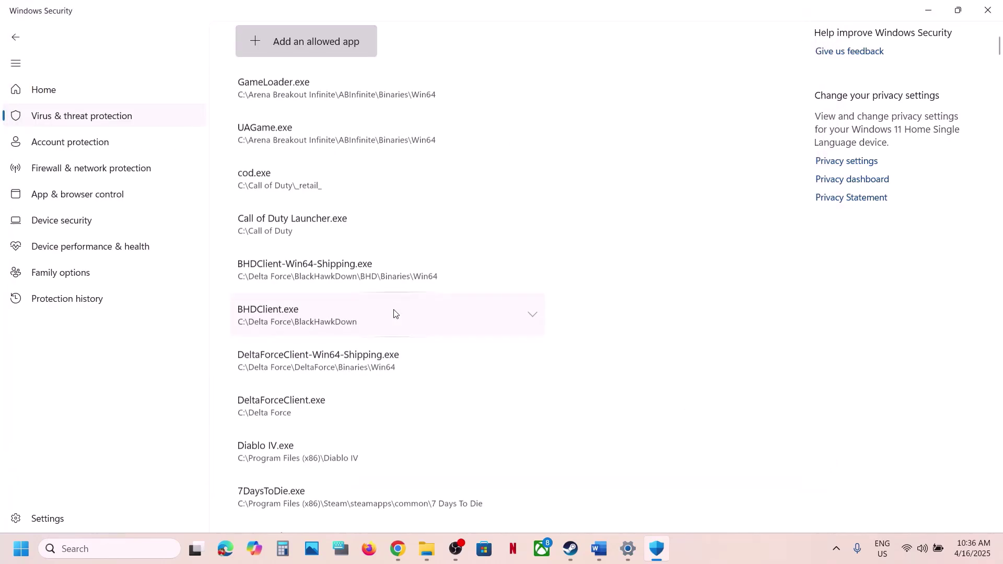
left_click(125, 556)
Open Control Panel's Windows Defender Firewall allowed-apps list and unlock it for changes
type("ontro")
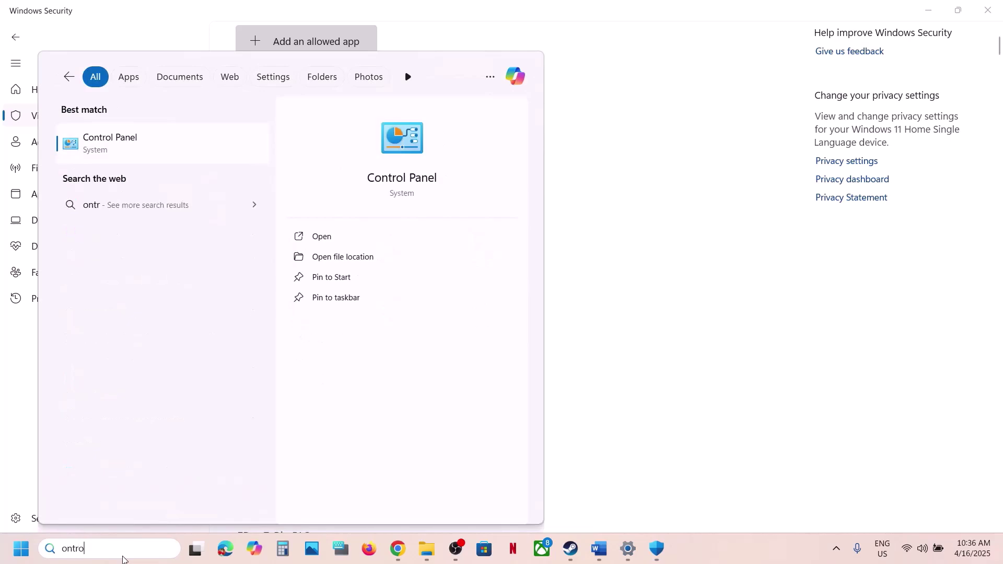
type("l4")
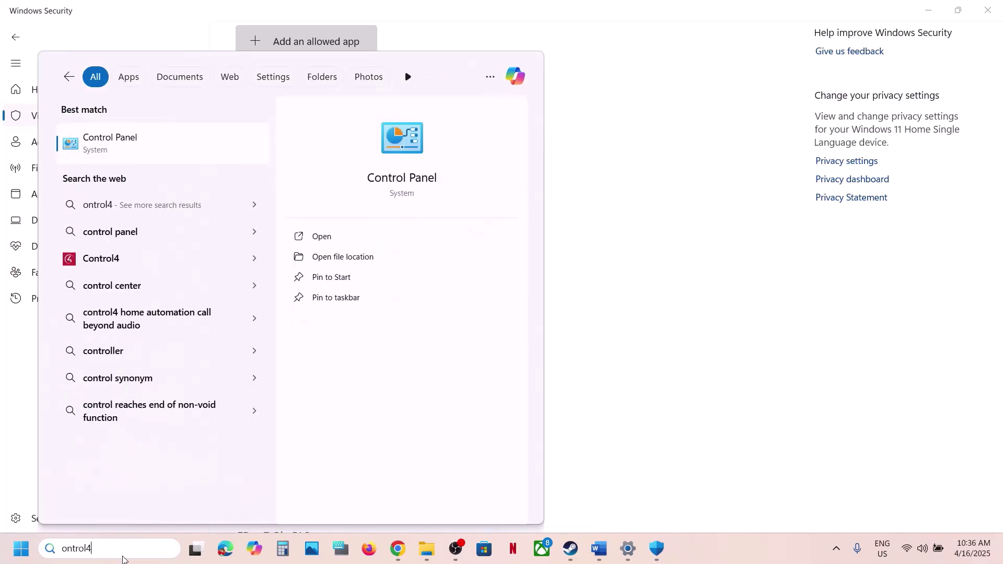
left_click(147, 145)
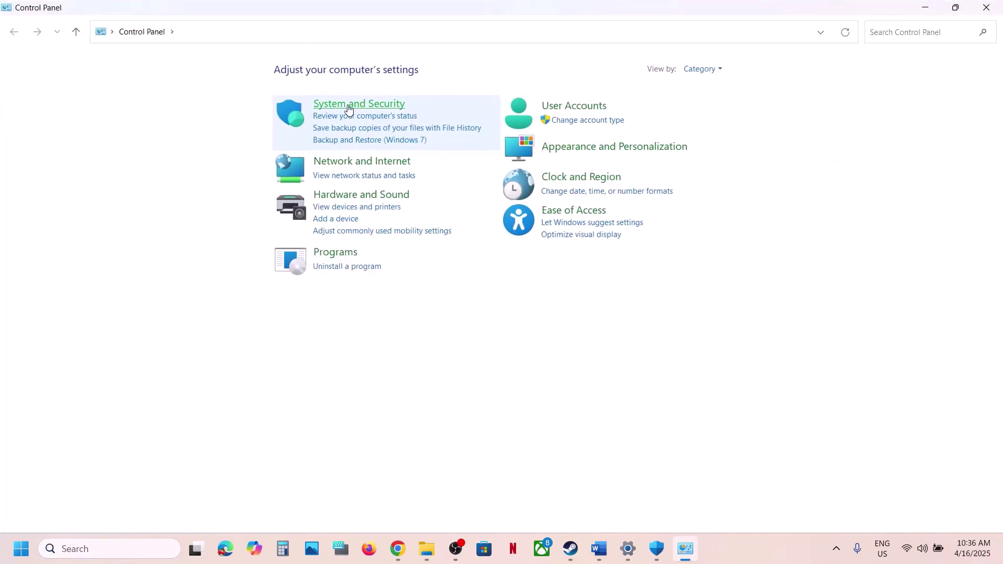
left_click(348, 106)
left_click(268, 115)
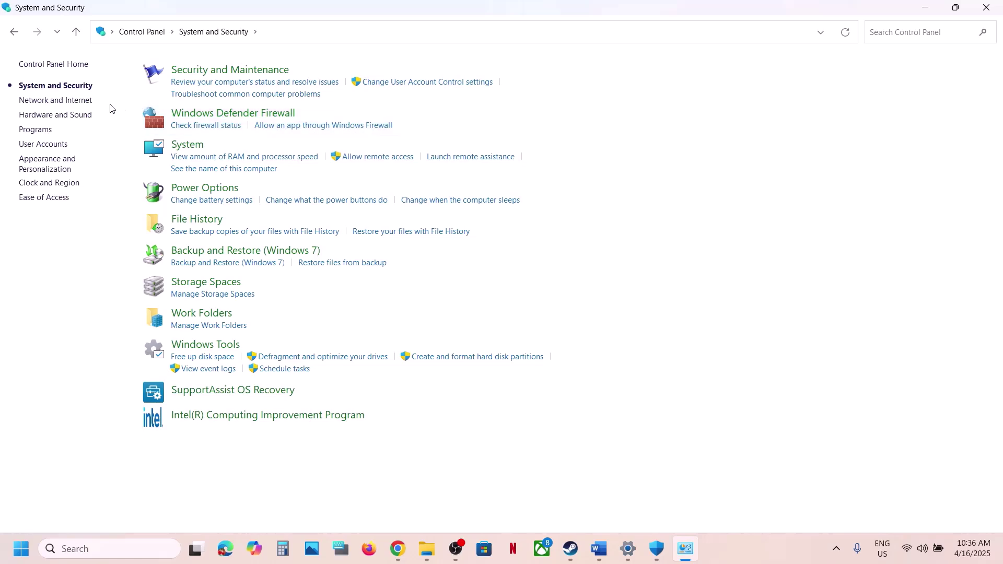
left_click(61, 101)
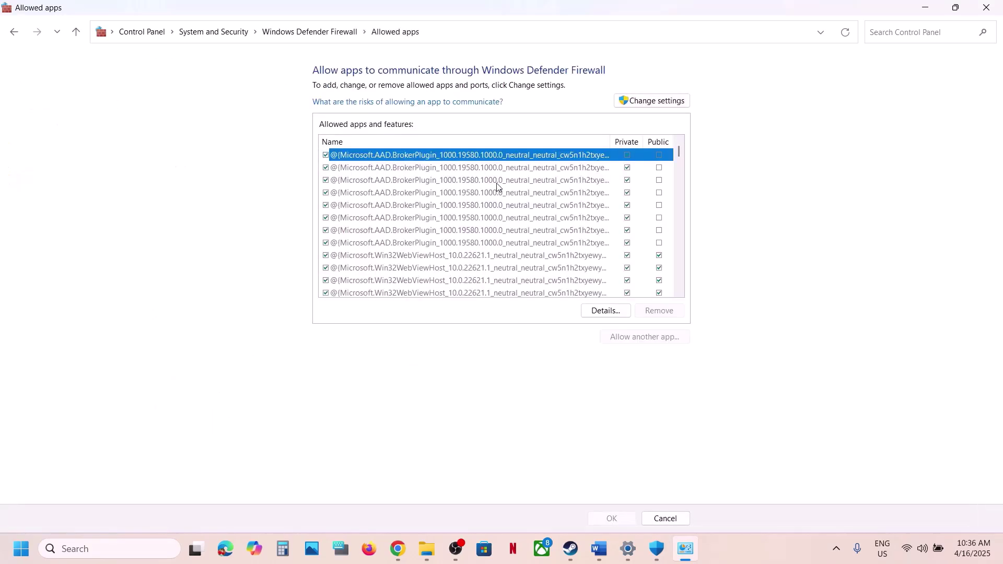
left_click(651, 102)
Browse for a new firewall app, navigating to Program Files (x86)\Steam\steamapps
left_click(663, 337)
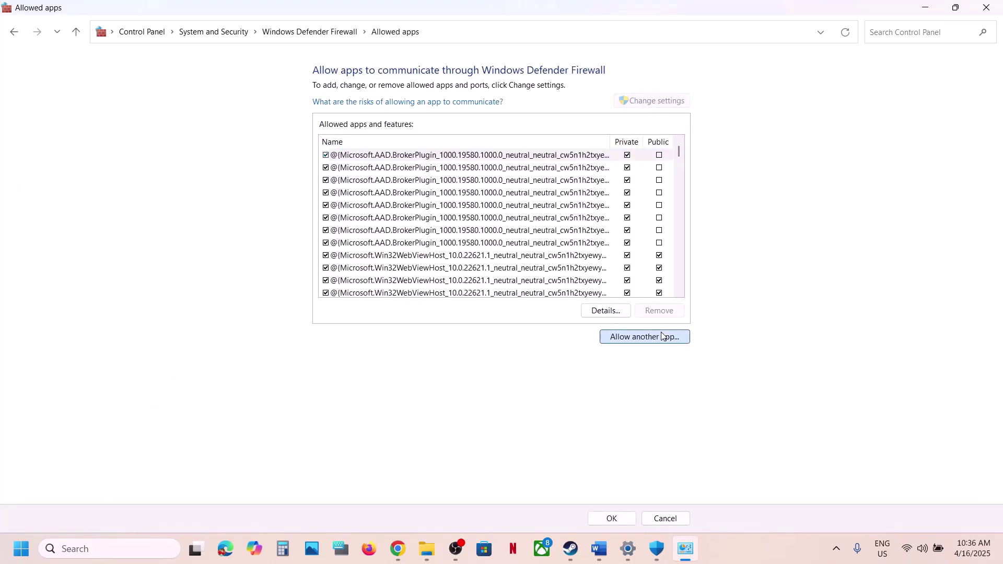
left_click(609, 338)
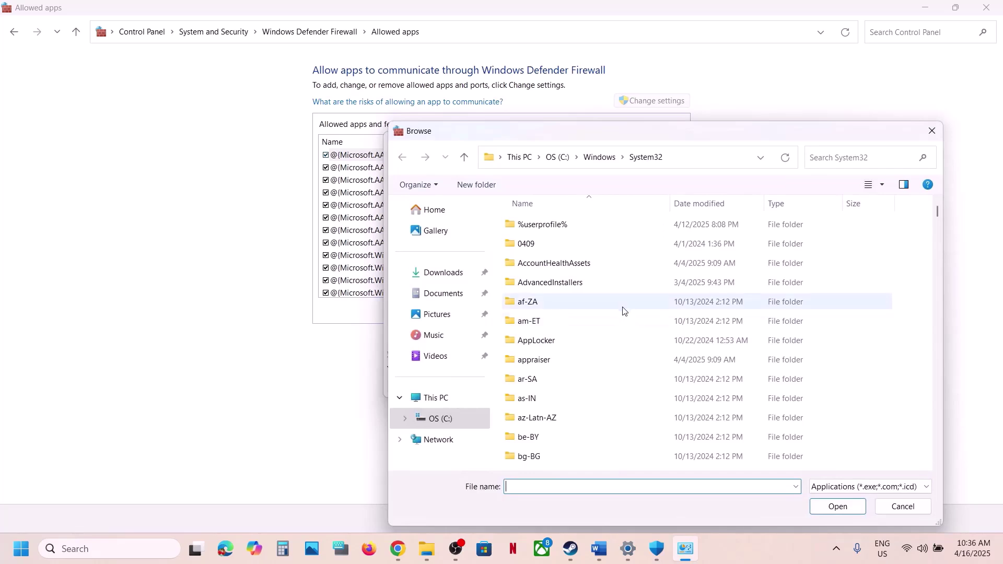
left_click(444, 417)
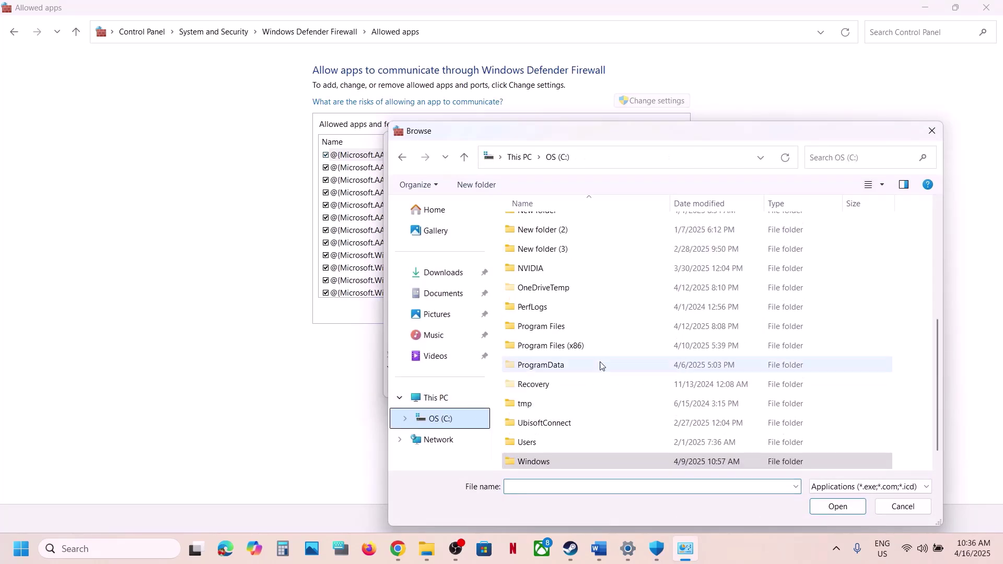
scroll(600, 366, "down", 1)
double_click(575, 327)
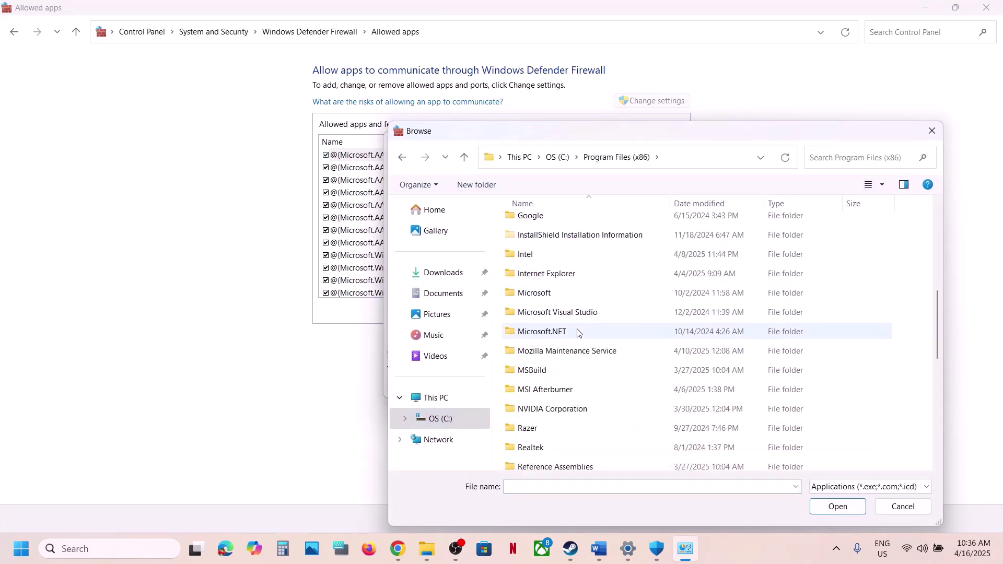
key("s")
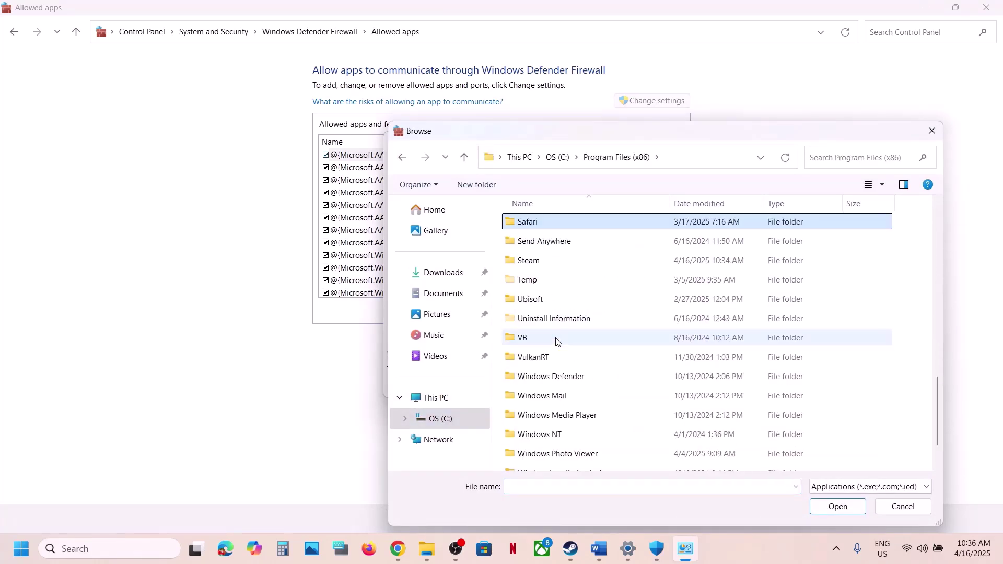
double_click(535, 265)
key("s")
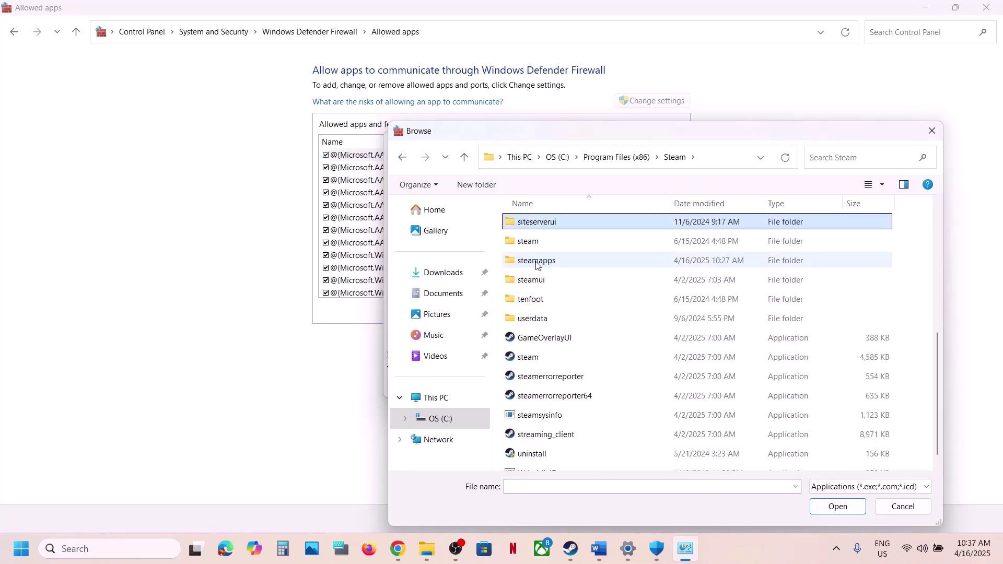
double_click(537, 262)
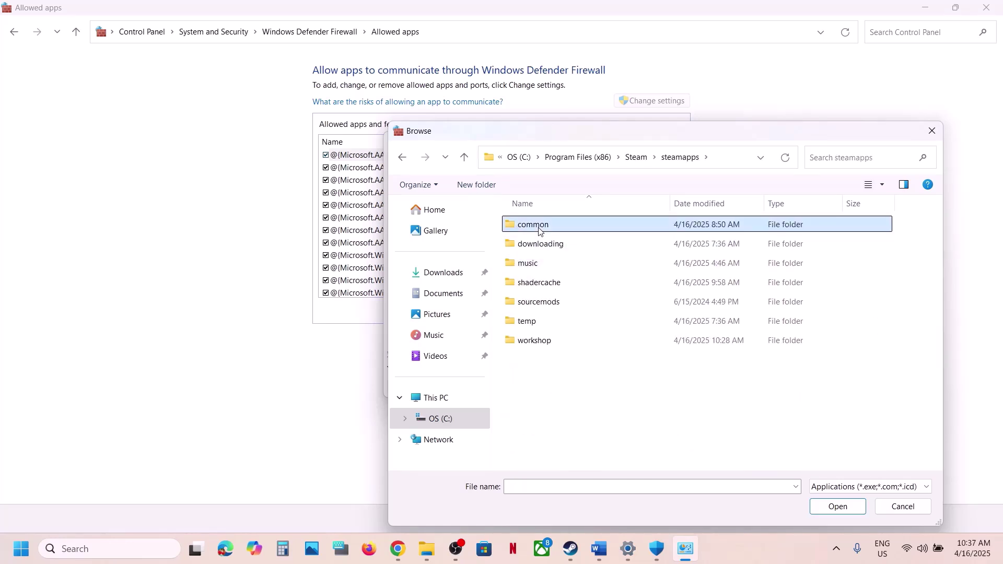
Add RSDragonwilds-Win64-Shipping from common\RSDragonwilds\Binaries\Win64 to the firewall's allowed apps
double_click(538, 225)
double_click(541, 243)
double_click(543, 243)
left_click(544, 225)
double_click(543, 225)
double_click(541, 225)
left_click(577, 264)
left_click(838, 507)
left_click(547, 385)
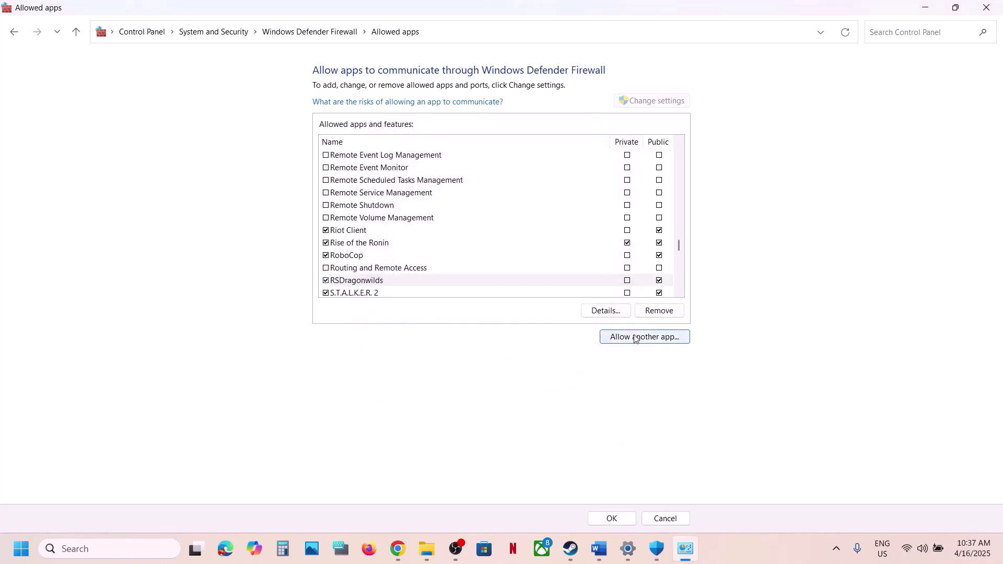
Add the RSDragonwilds launcher from the main game folder, tick its entry, and close the windows
left_click(637, 339)
left_click(591, 337)
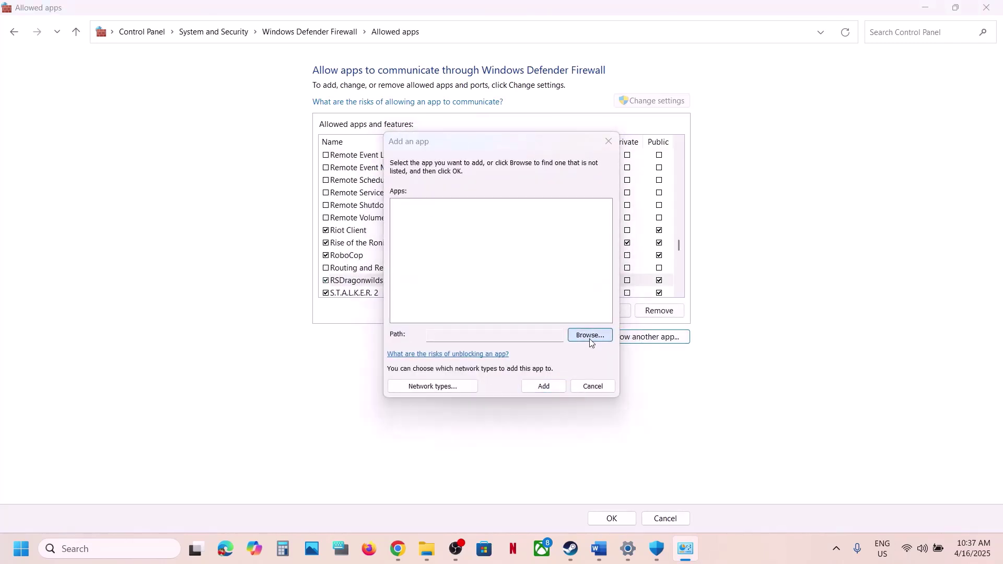
left_click(464, 157)
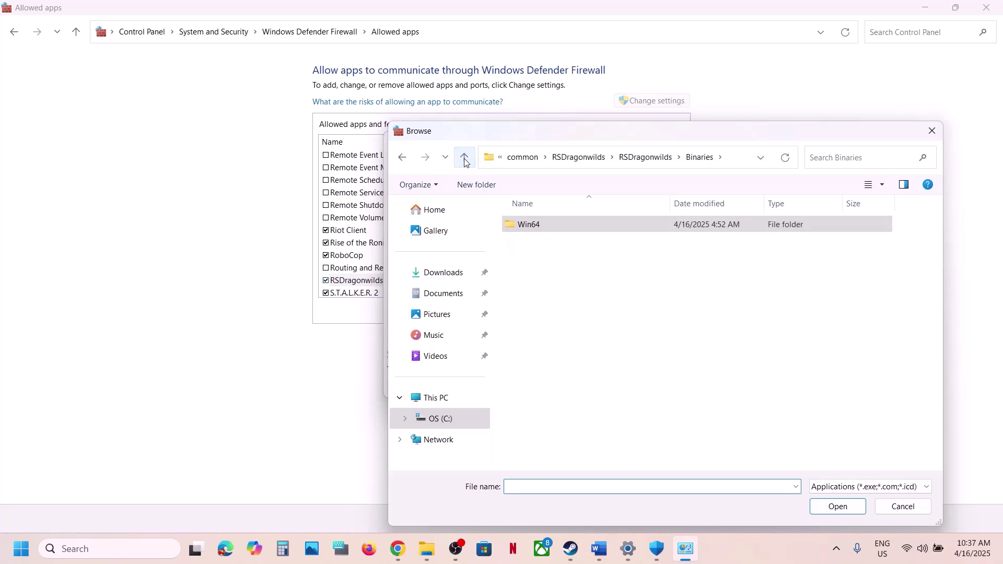
left_click(465, 157)
left_click(465, 157)
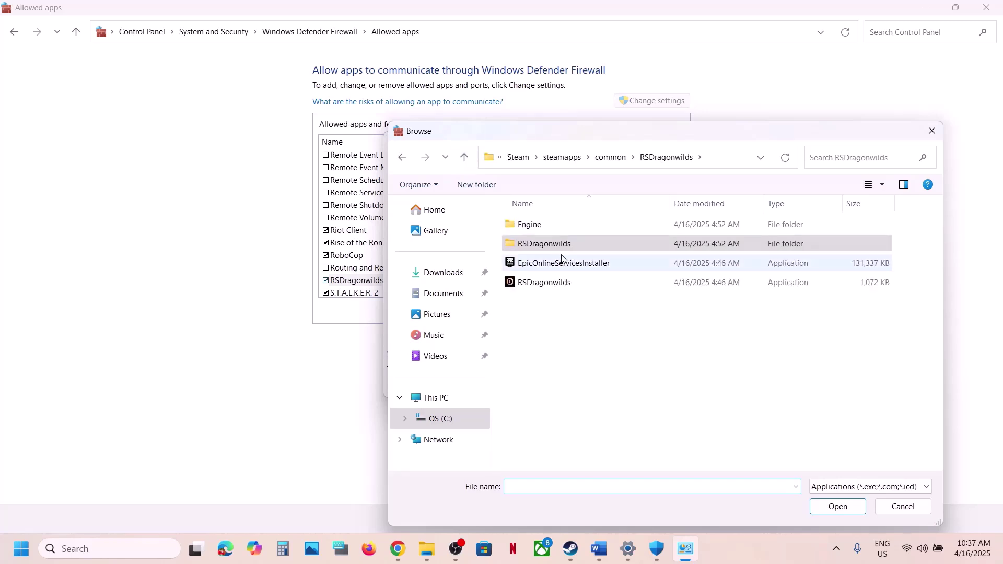
left_click(557, 282)
left_click(835, 507)
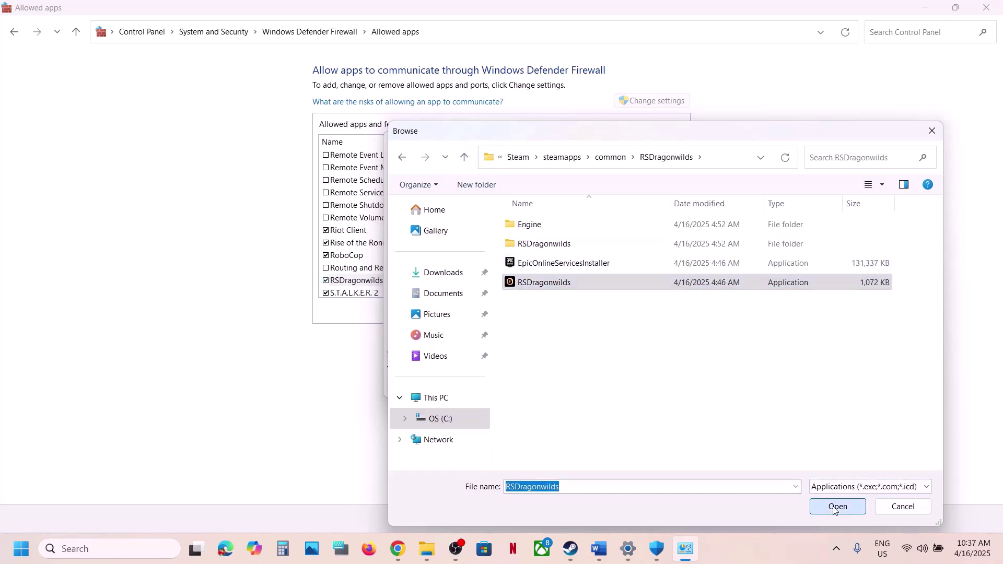
left_click(546, 389)
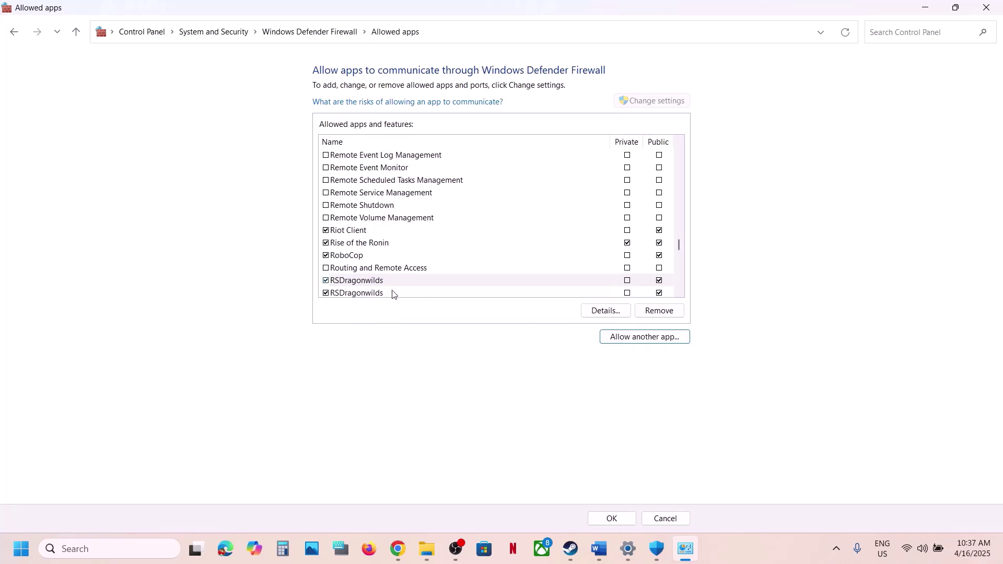
left_click(378, 290)
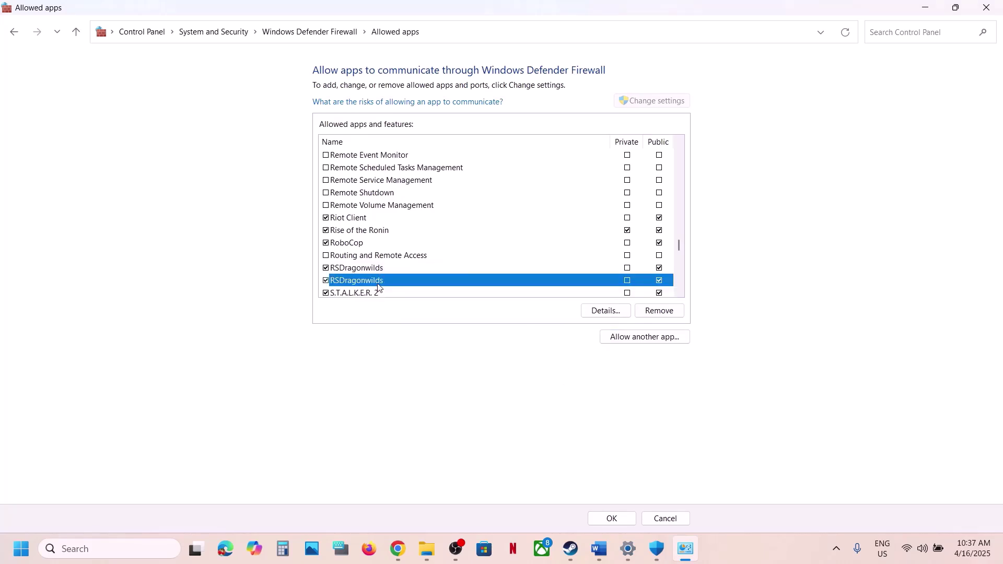
left_click(987, 7)
left_click(997, 7)
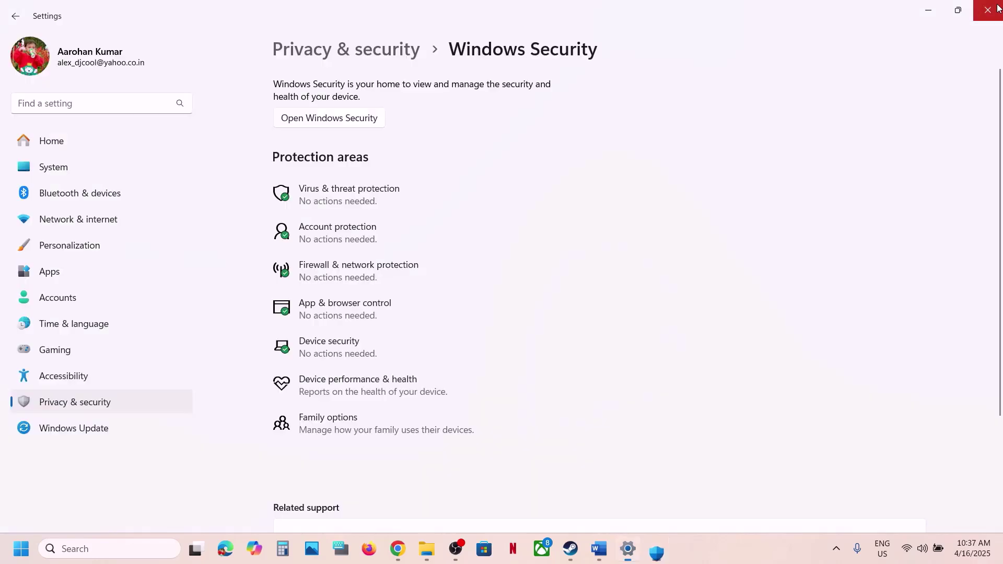
Close Settings, highlight Word's Step 8 run-as-administrator note, and open Dragonwilds' options in Steam
left_click(997, 7)
scroll(494, 354, "down", 3)
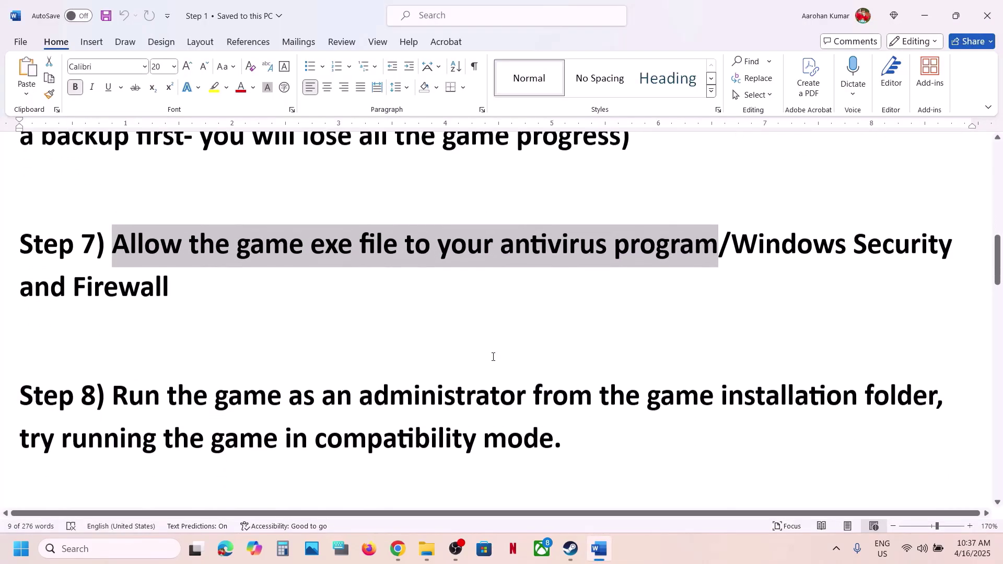
left_click_drag(113, 372, 716, 374)
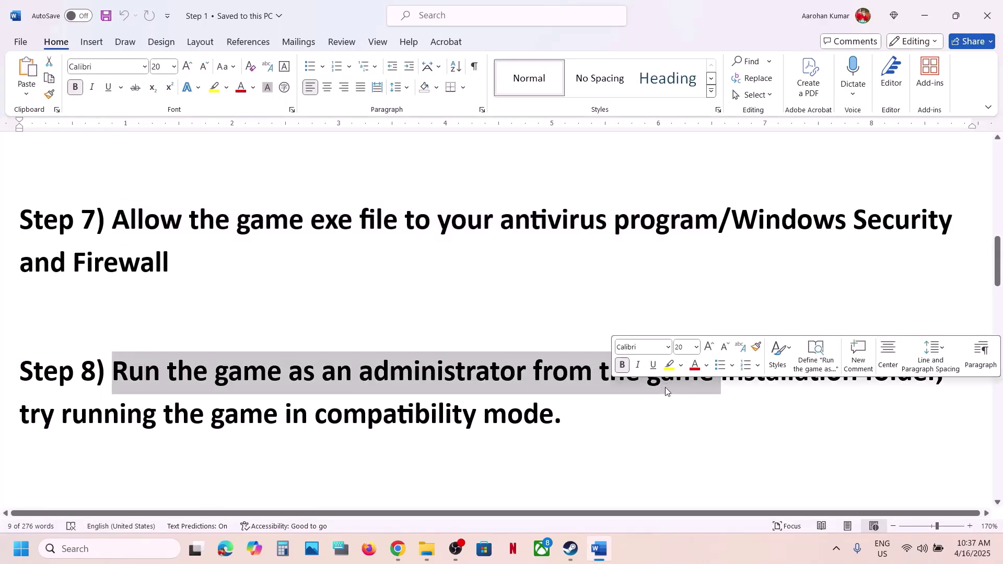
left_click(571, 548)
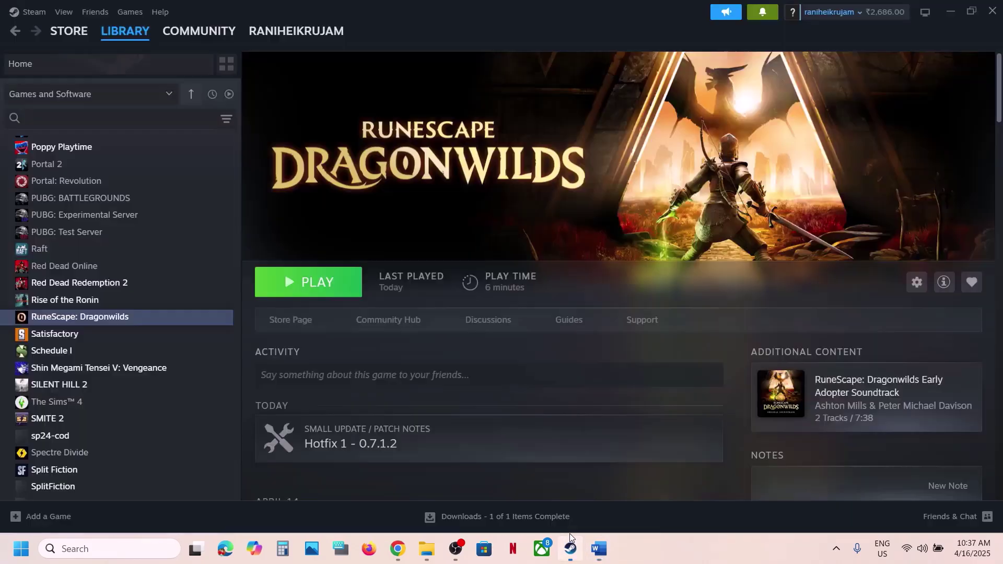
right_click(126, 319)
Browse the game's local files to Binaries\Win64 and set RSDragonwilds-Win64-Shipping to run as administrator
mouse_move(167, 397)
left_click(312, 420)
double_click(152, 137)
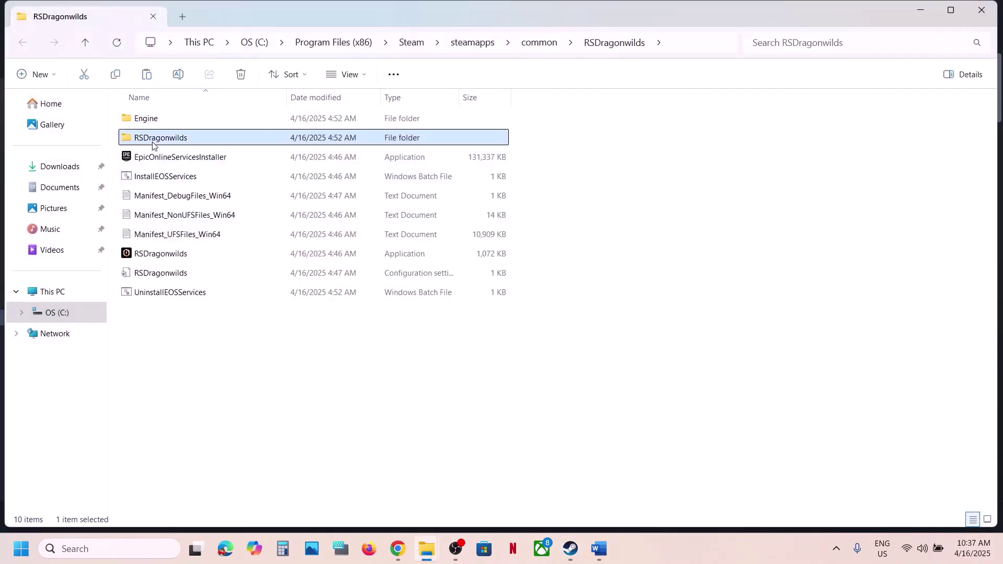
double_click(147, 124)
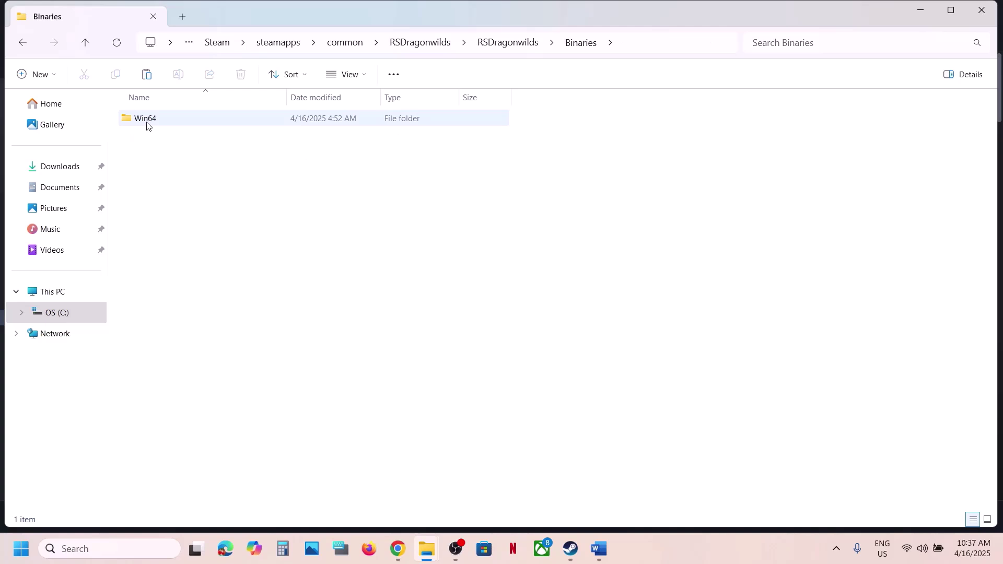
double_click(148, 124)
left_click(165, 199)
right_click(165, 199)
left_click(242, 342)
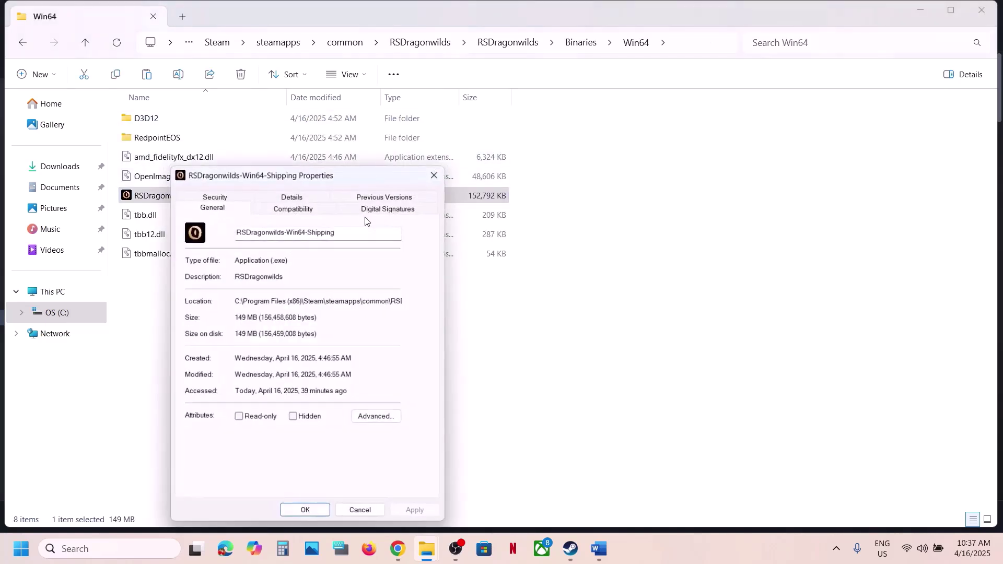
left_click(303, 209)
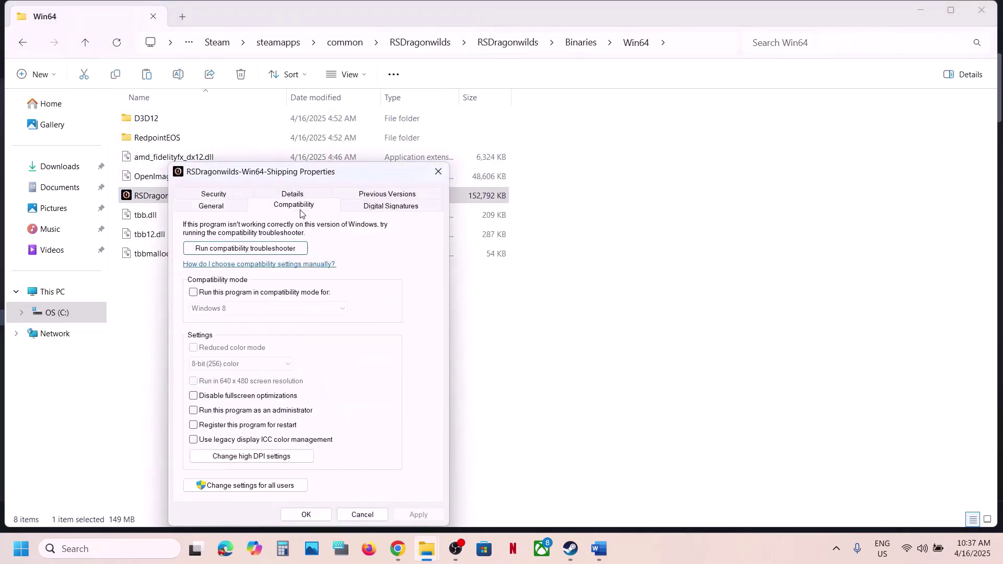
left_click(193, 411)
left_click(418, 515)
left_click(306, 515)
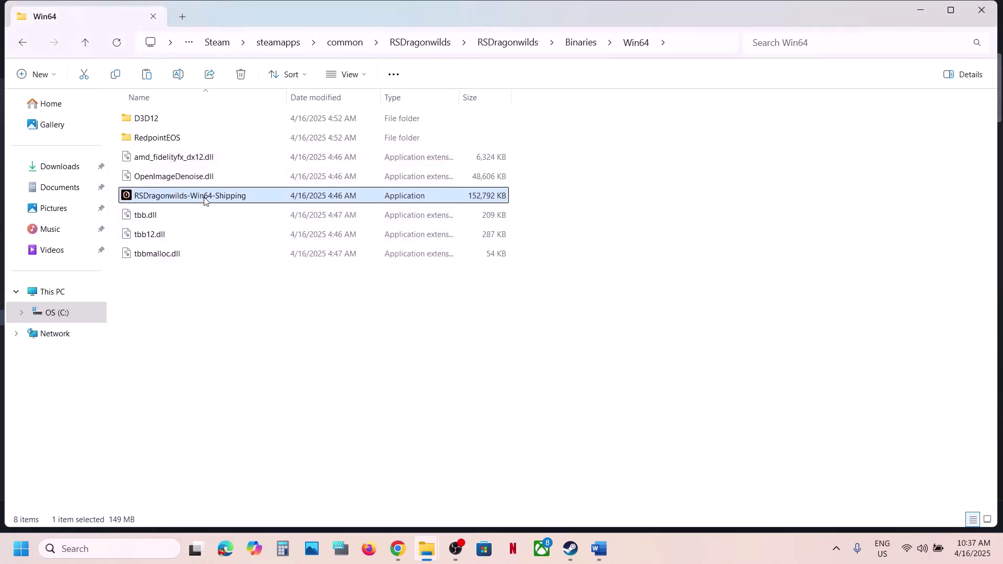
Give the shipping executable Windows 7 compatibility mode and disable its fullscreen optimizations
right_click(205, 201)
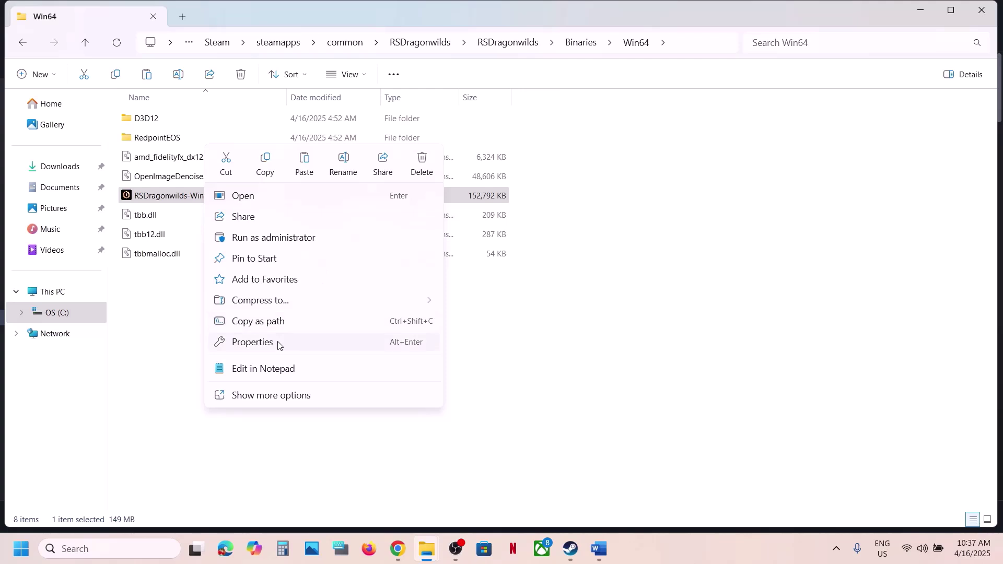
left_click(278, 343)
left_click(331, 208)
left_click(234, 293)
left_click(465, 515)
left_click(315, 312)
left_click(313, 347)
left_click(456, 516)
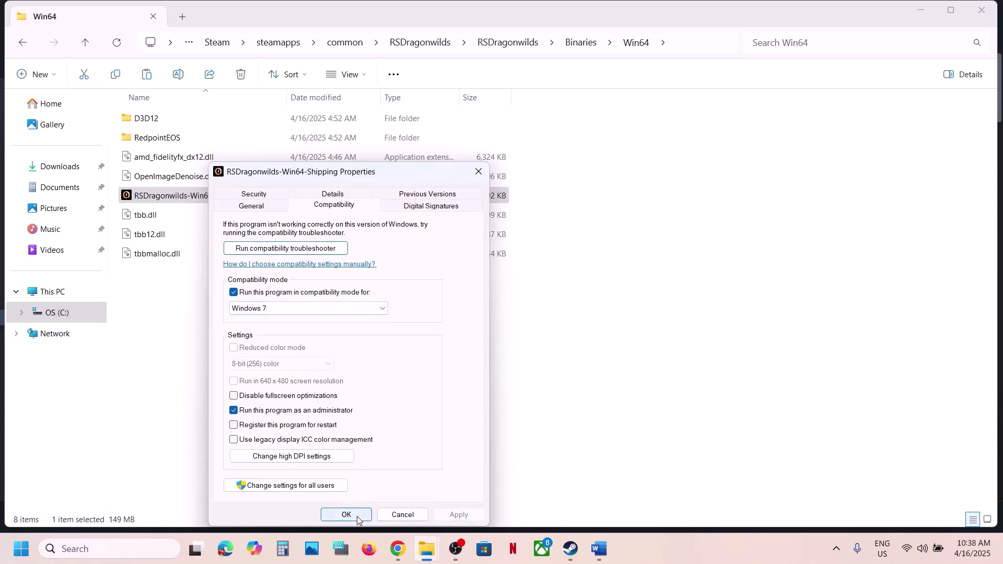
left_click(234, 397)
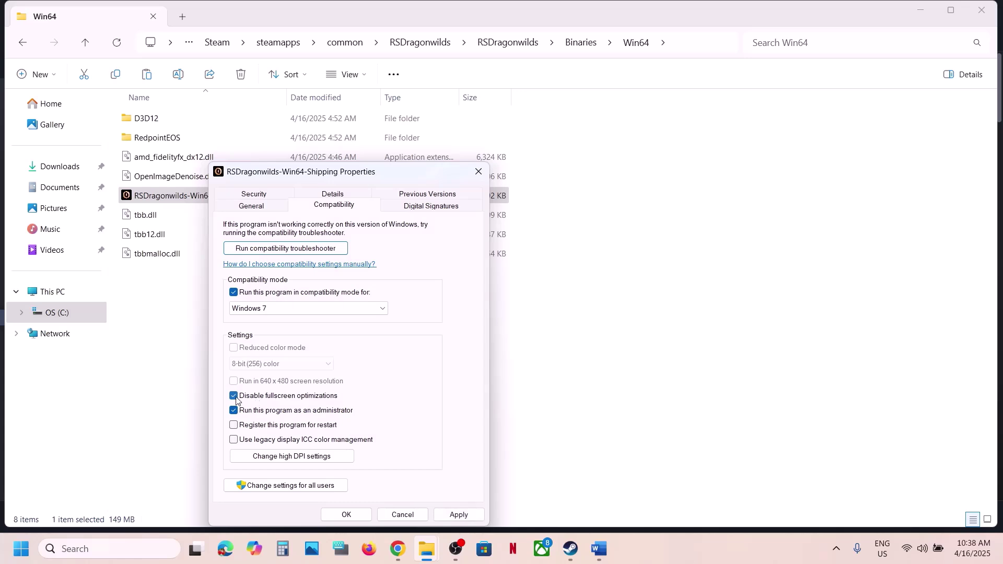
left_click(458, 515)
left_click(346, 515)
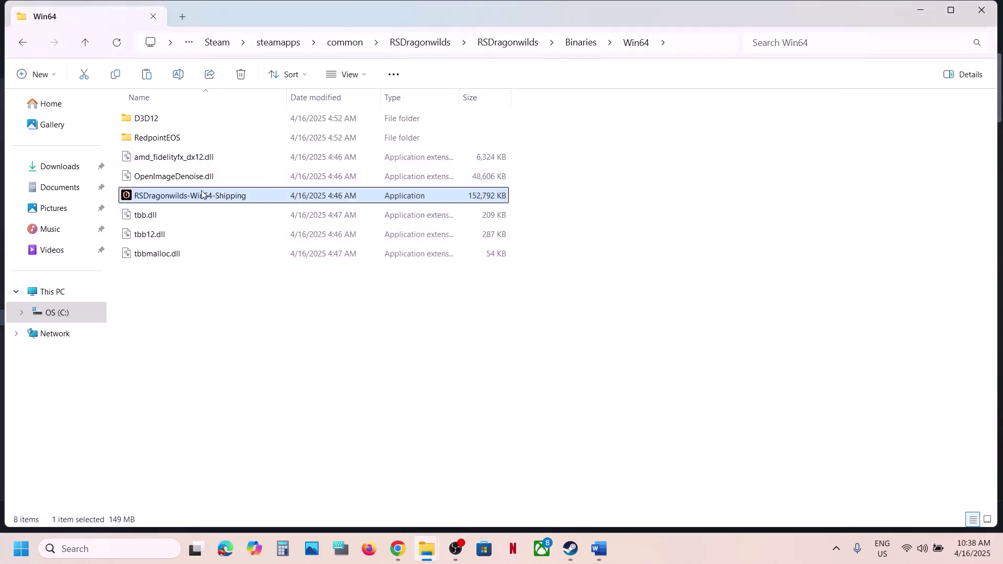
left_click(86, 44)
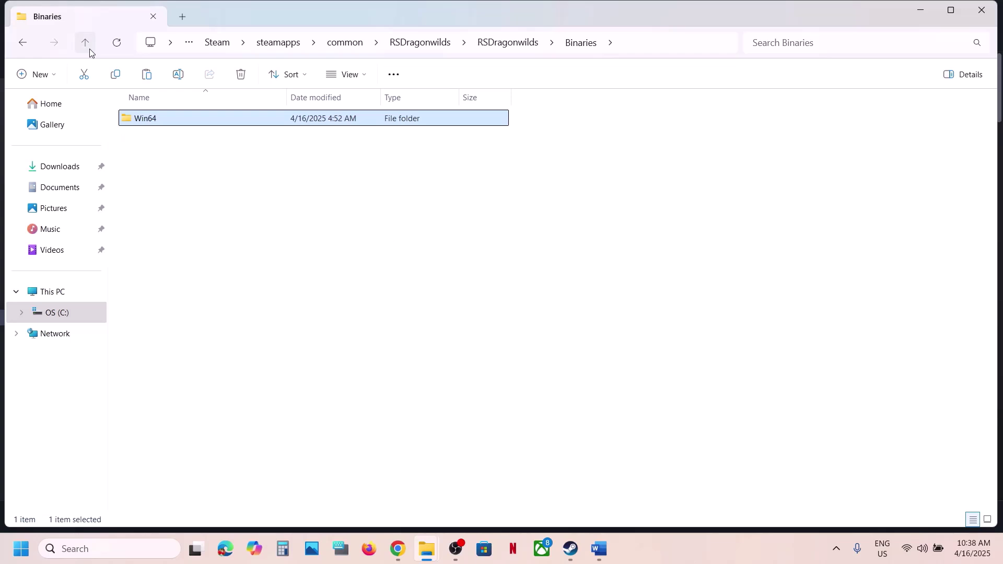
Go up to the main RSDragonwilds folder, then back into Binaries\Win64
left_click(86, 44)
left_click(86, 45)
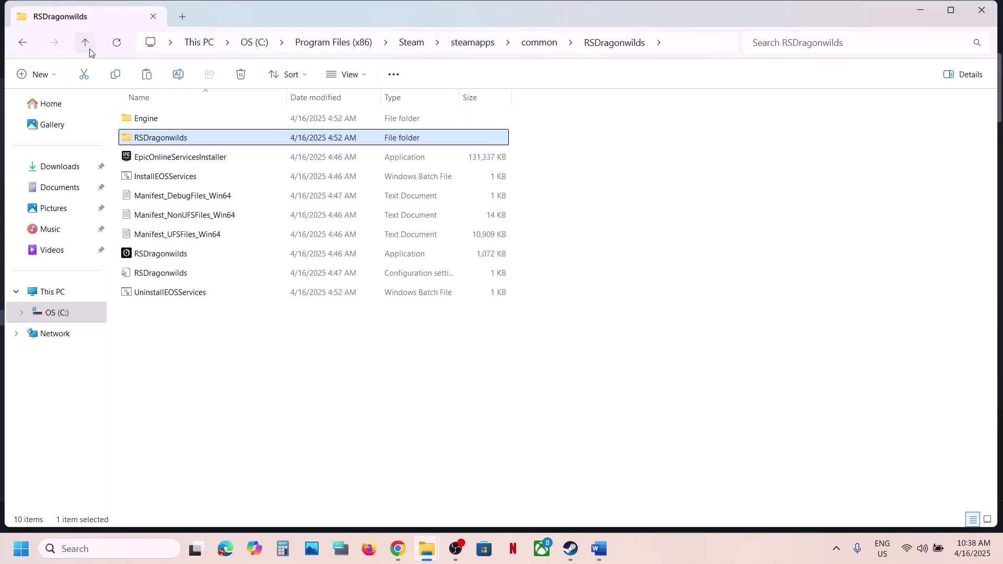
left_click(167, 254)
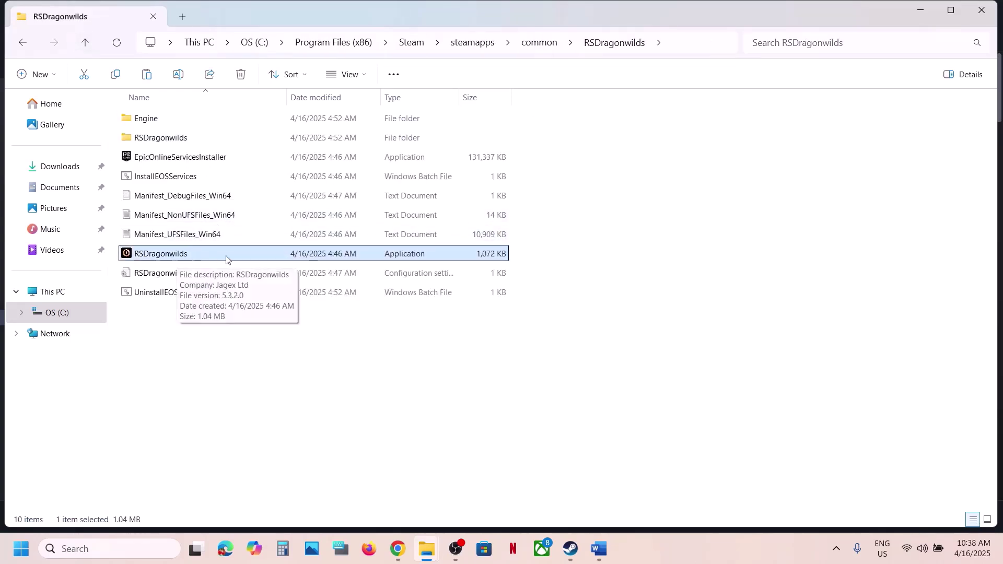
double_click(166, 138)
double_click(162, 124)
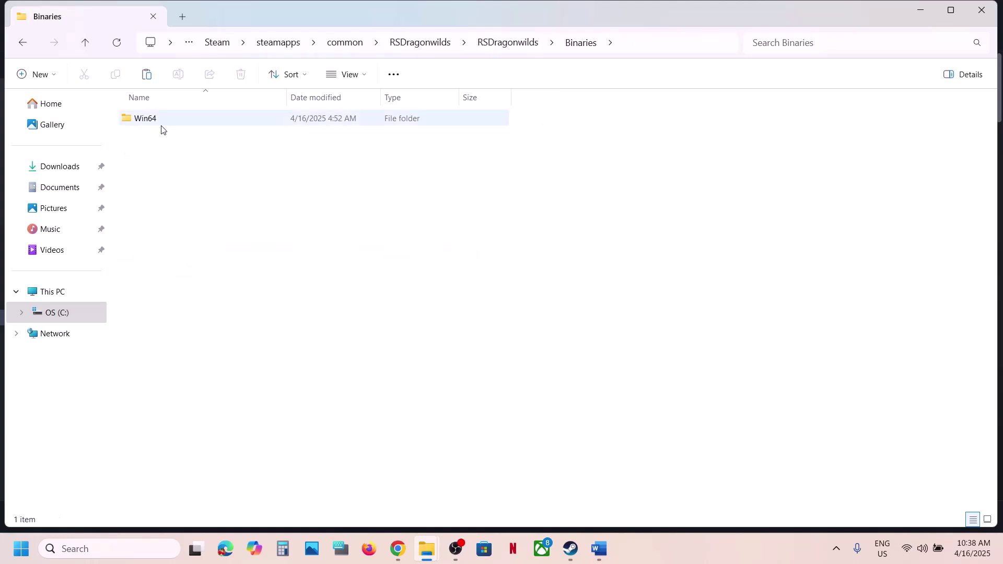
double_click(162, 124)
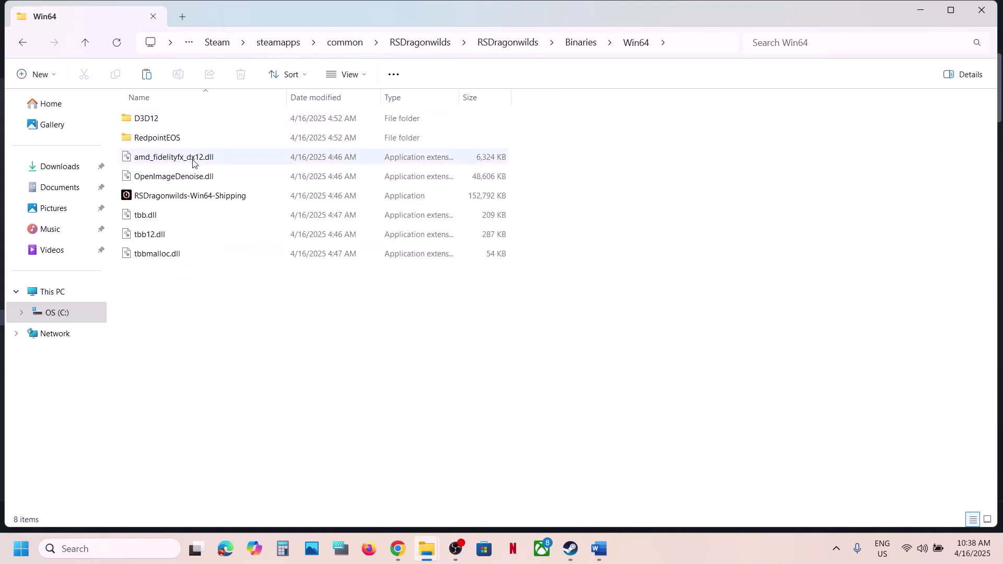
Untick compatibility mode and Disable fullscreen optimizations on the shipping exe, then return to the game folder
right_click(174, 195)
left_click(236, 389)
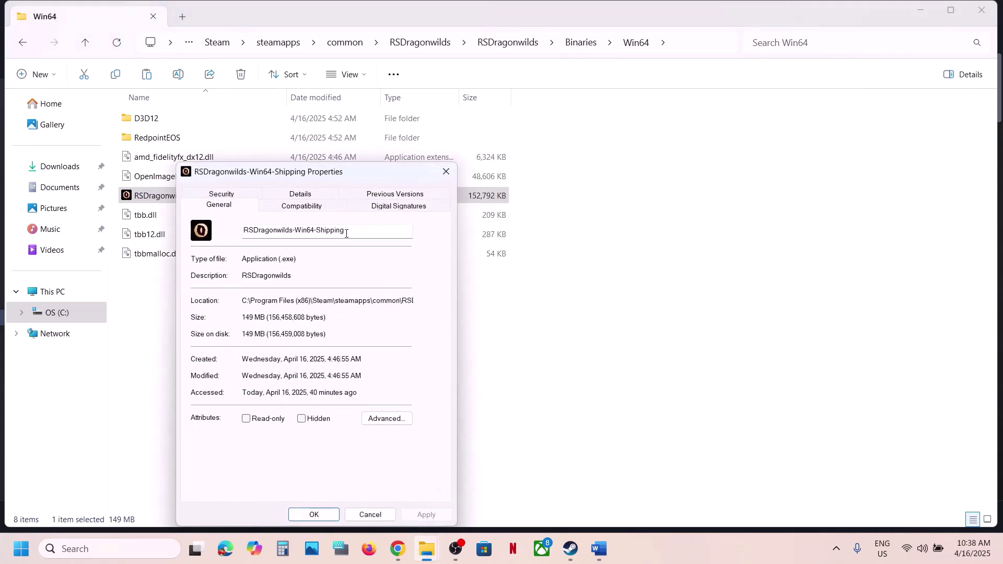
left_click(309, 208)
left_click(202, 292)
left_click(202, 292)
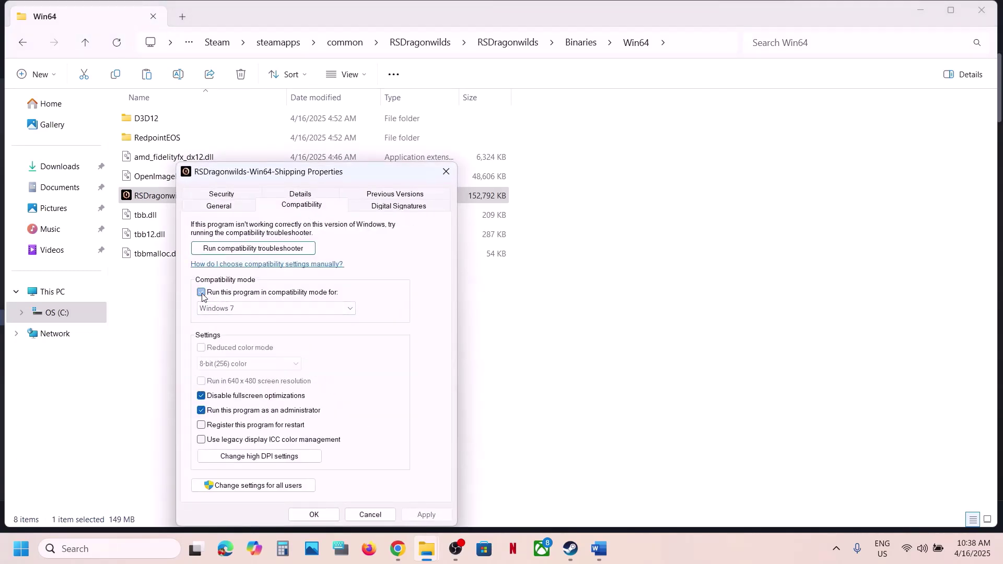
left_click(204, 396)
left_click(327, 514)
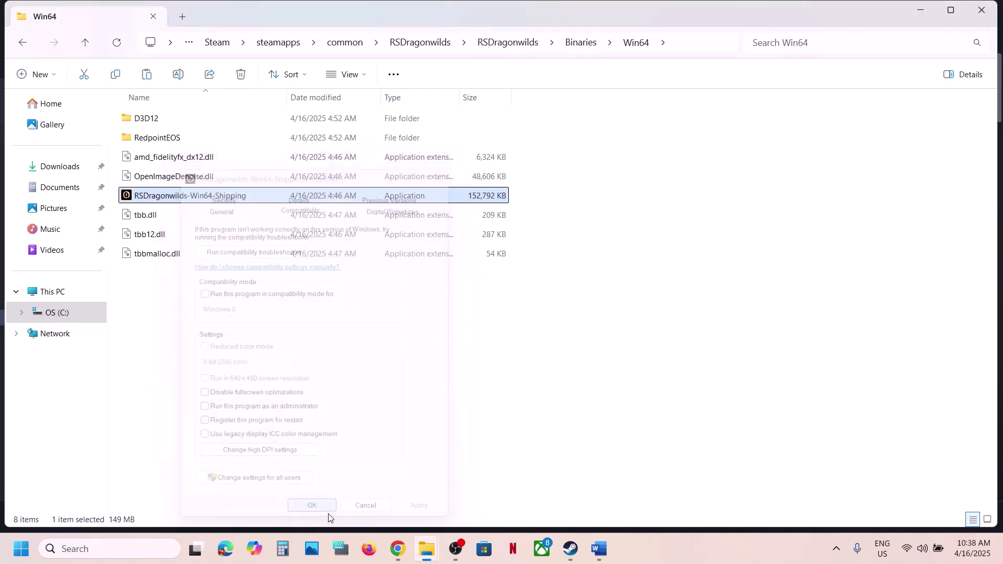
left_click(85, 42)
left_click(85, 42)
left_click(85, 43)
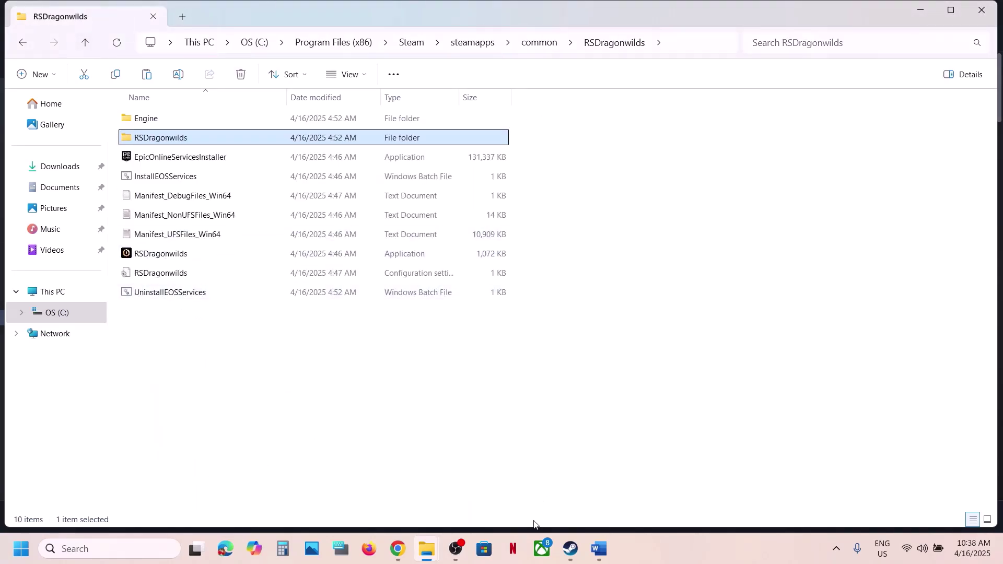
Scroll Word to Step 9 and highlight the clean-installation note and the NVIDIA and AMD links
left_click(578, 551)
left_click(599, 549)
scroll(495, 338, "down", 3)
scroll(494, 339, "down", 1)
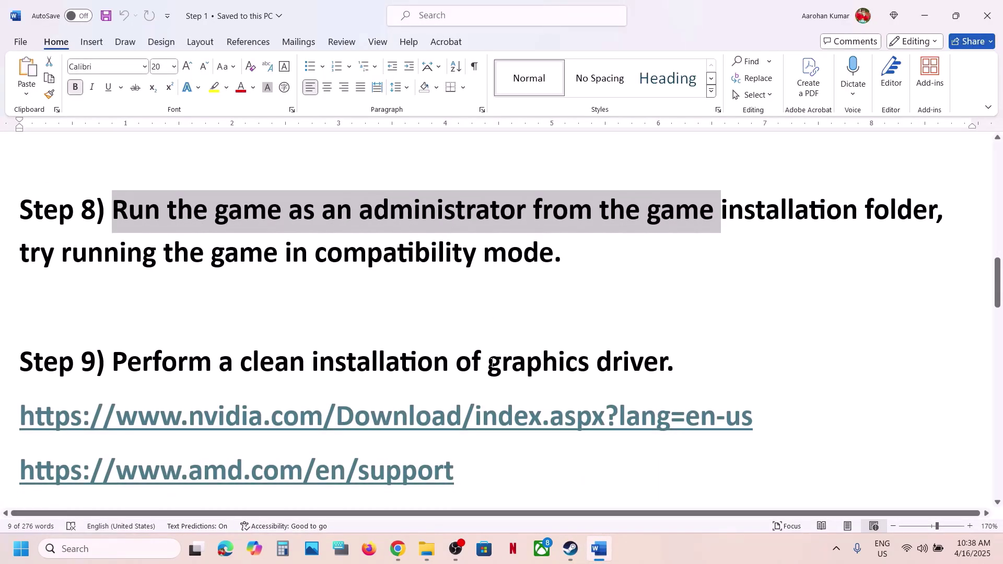
scroll(494, 339, "down", 1)
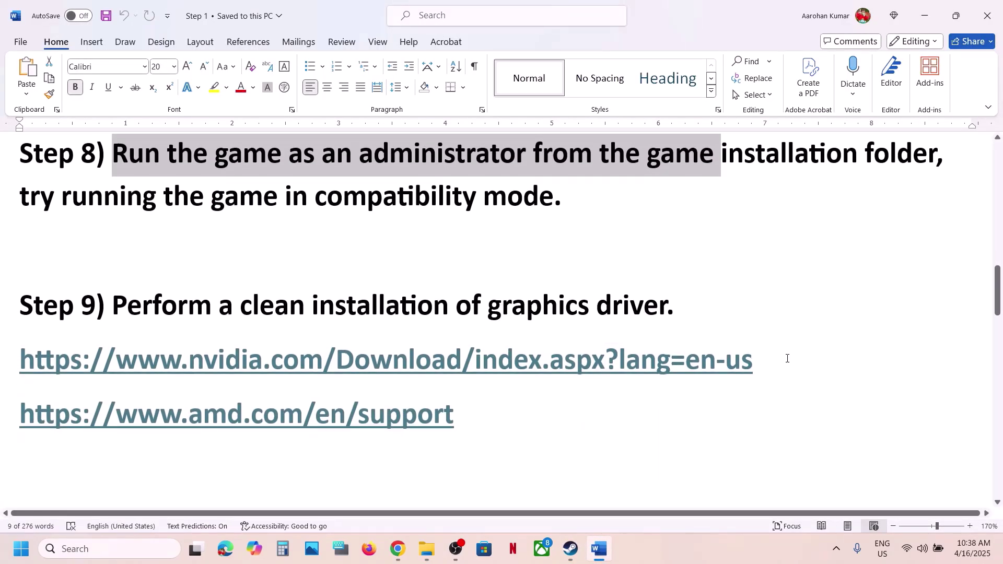
triple_click(788, 358)
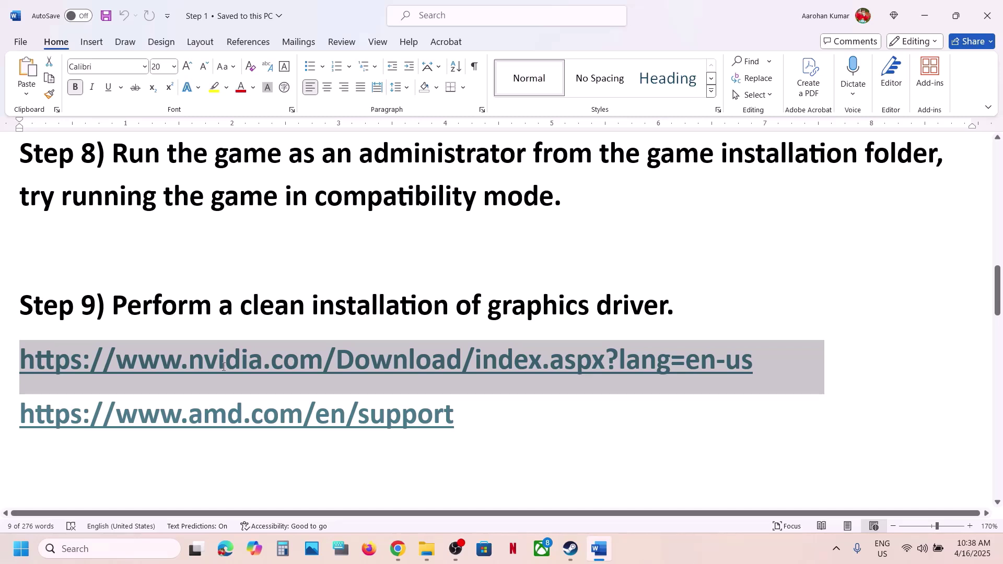
left_click_drag(238, 306, 453, 302)
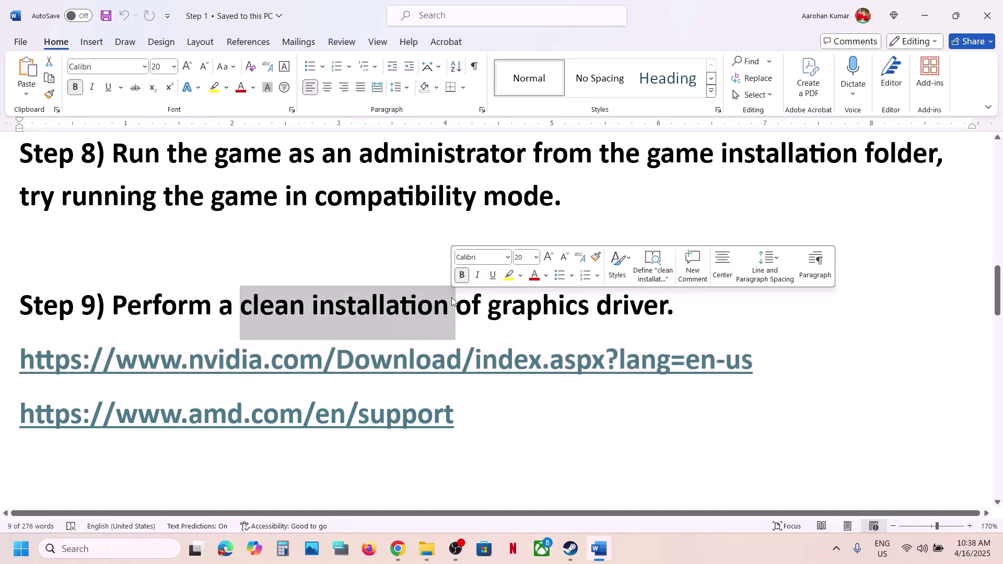
left_click_drag(446, 360, 203, 360)
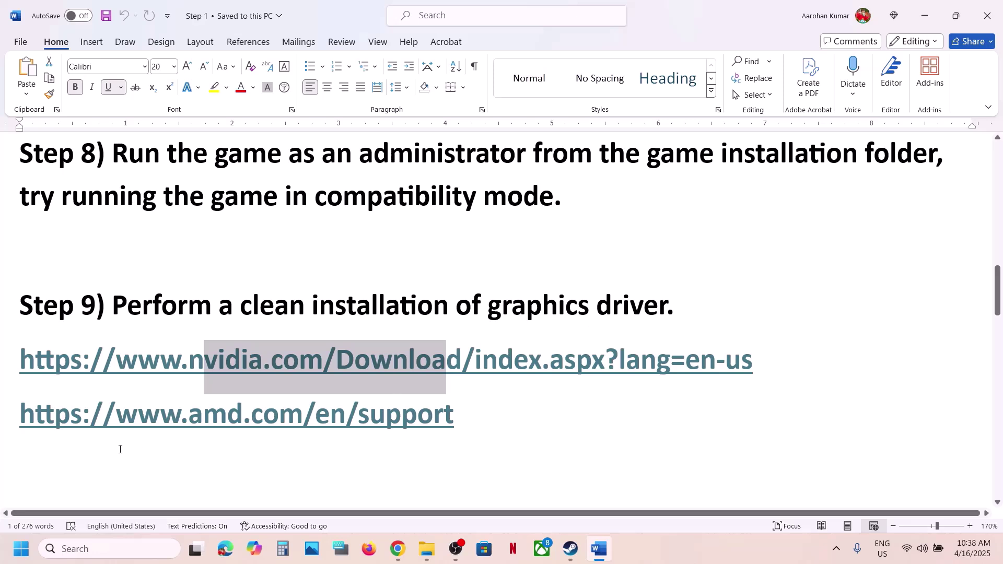
left_click_drag(112, 426, 416, 423)
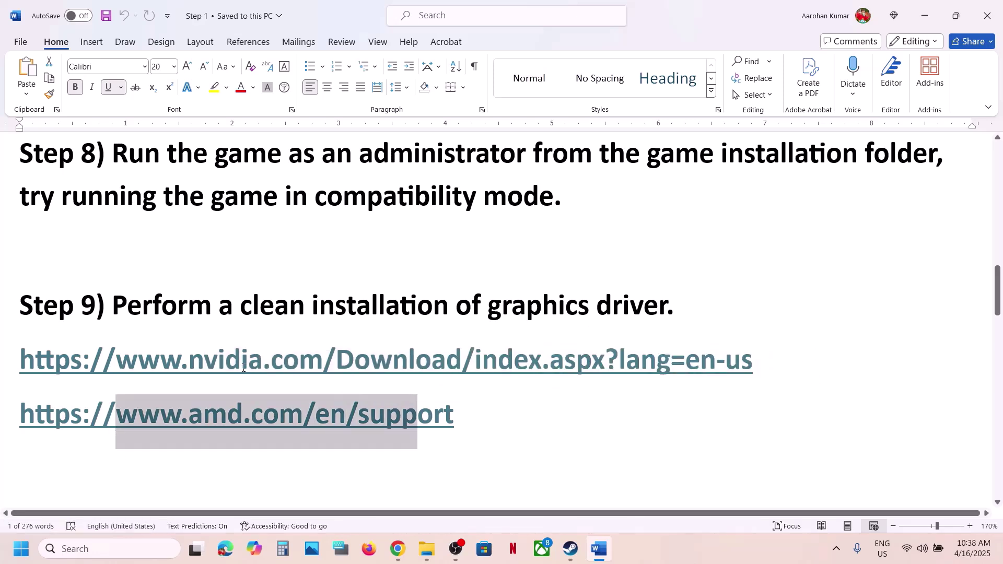
left_click_drag(243, 366, 478, 365)
left_click(695, 544)
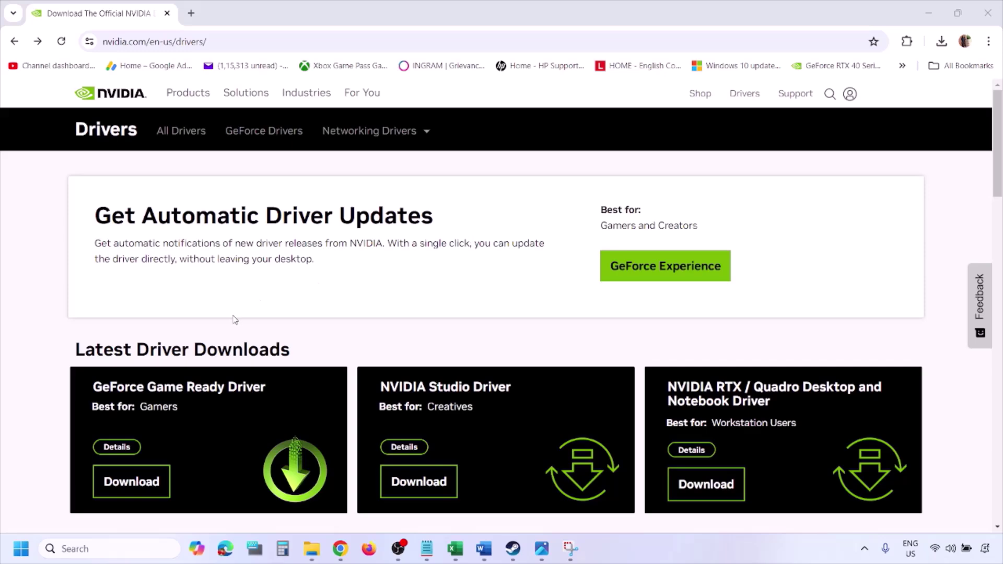
Run NVIDIA's manual driver search for the RTX 3050 Laptop GPU with Windows 11 selected
scroll(235, 320, "down", 10)
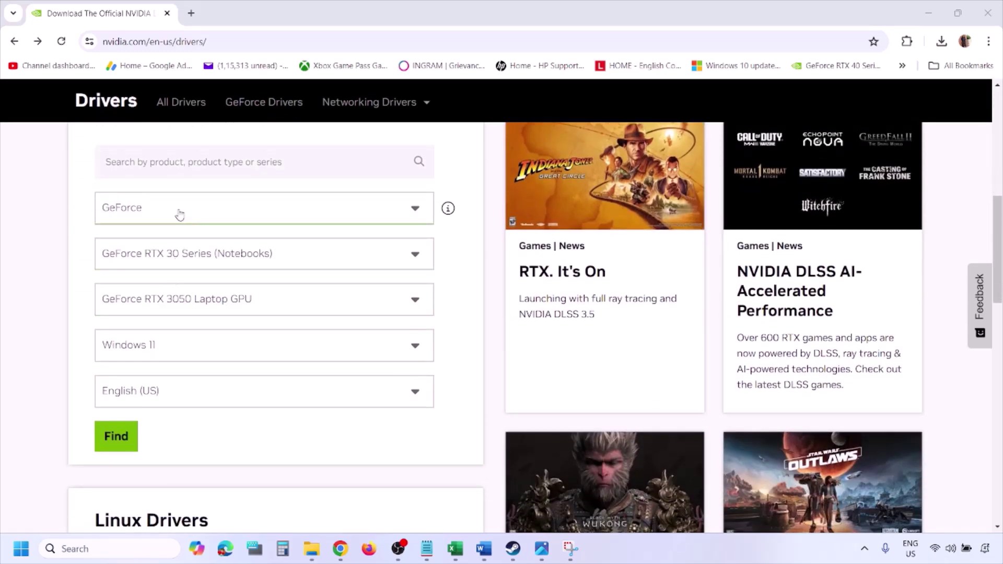
left_click(165, 349)
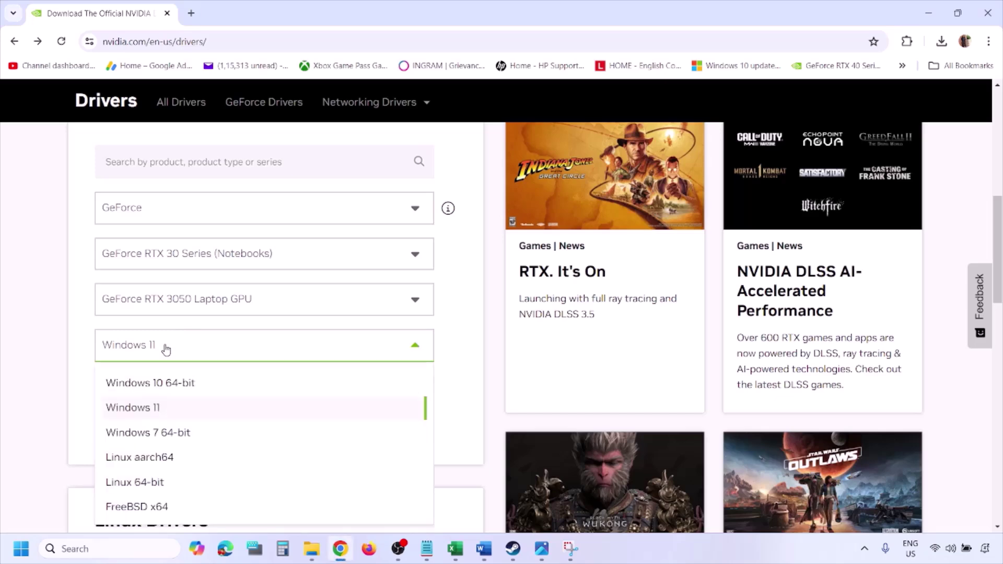
left_click(146, 413)
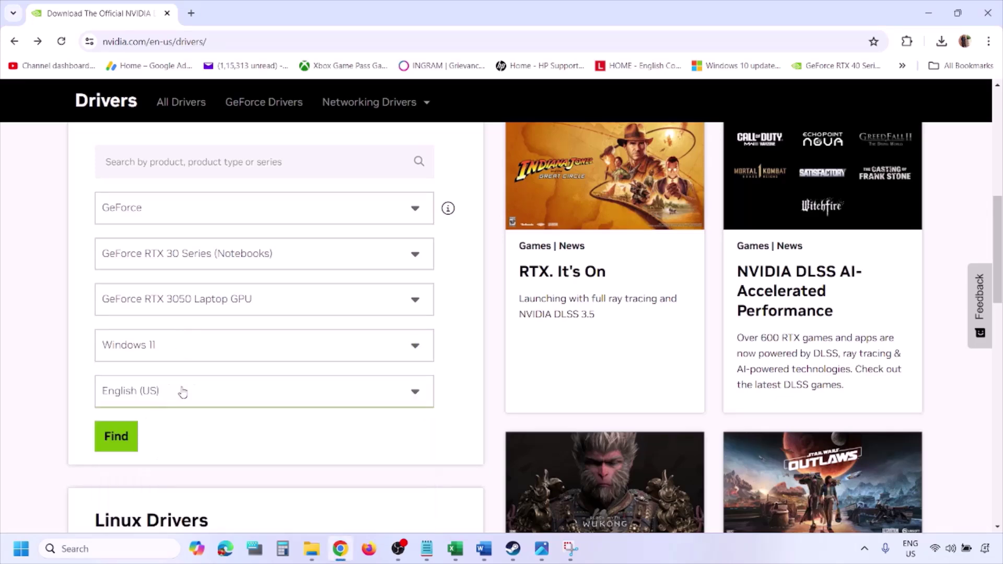
left_click(117, 437)
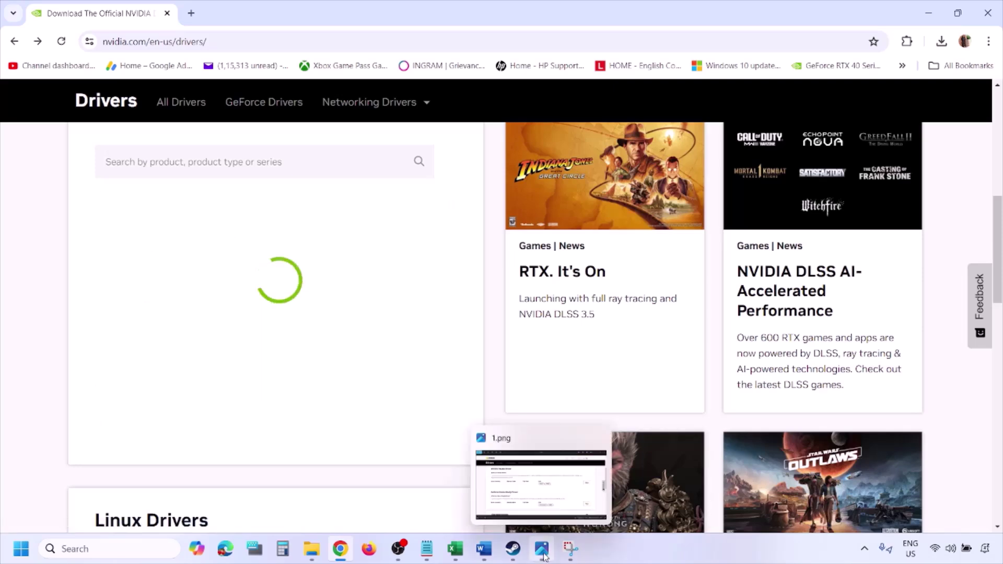
Page through the driver screenshots in Photos from 1.png to 5.png's clean-installation options
left_click(542, 550)
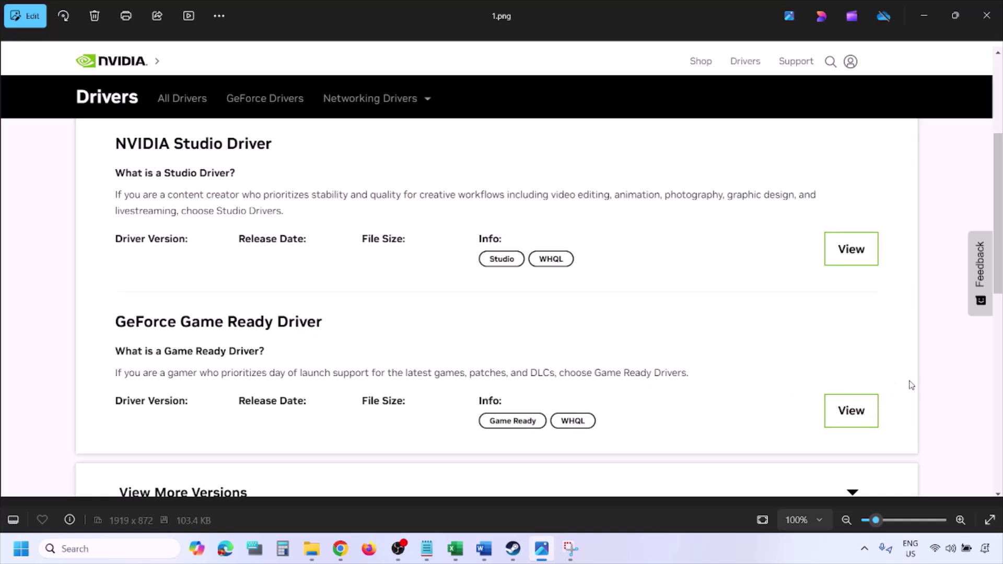
key("Right")
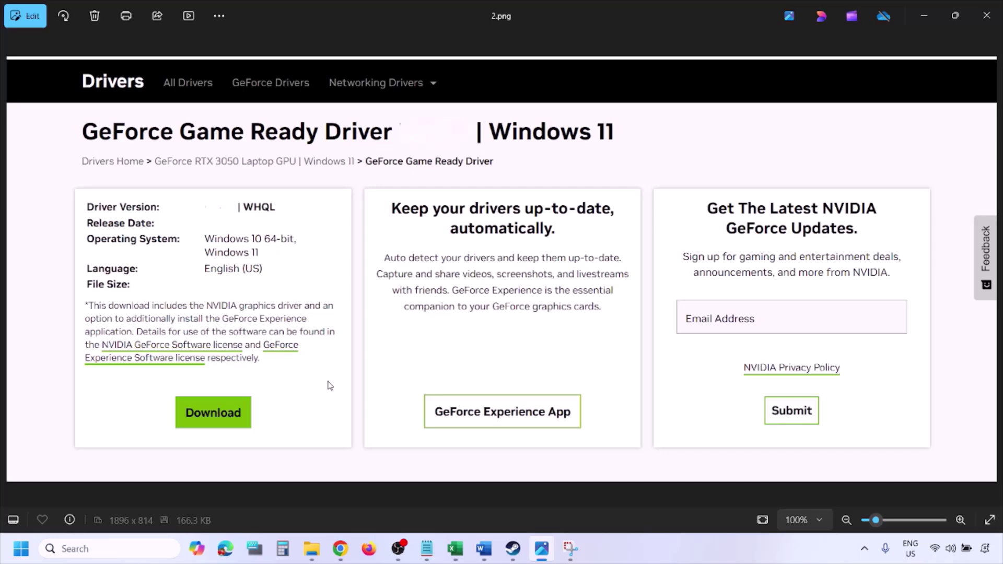
key("Right")
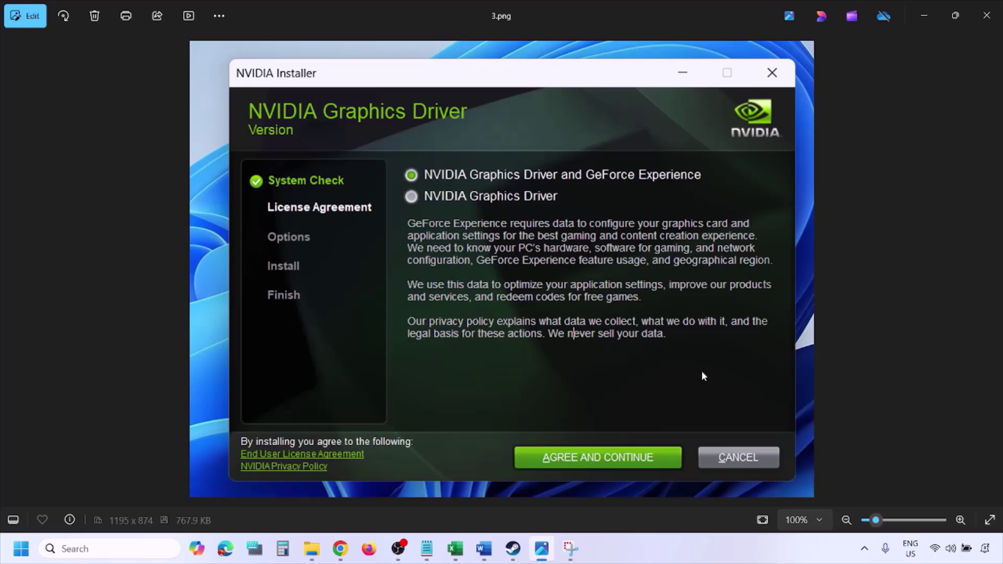
key("Right")
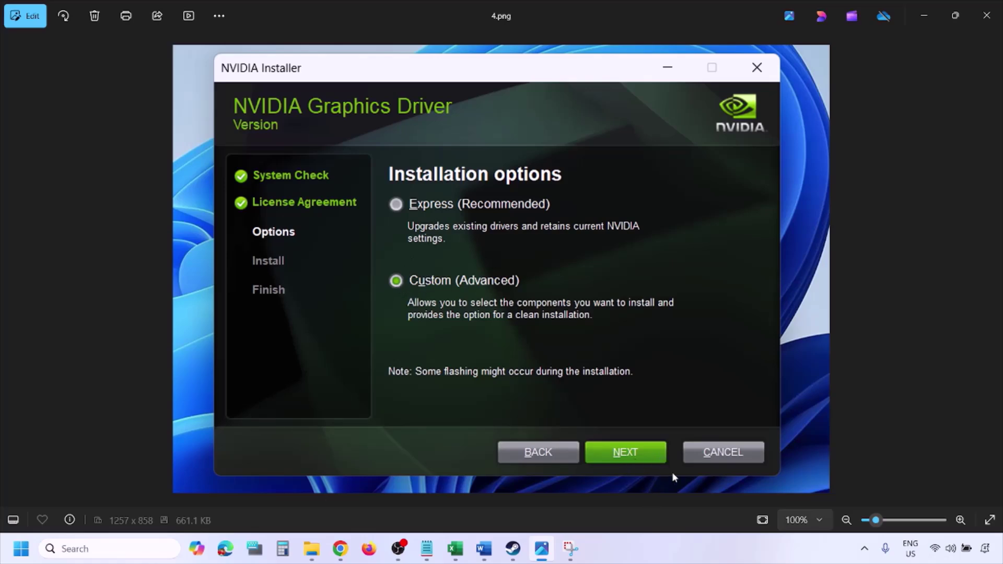
key("Right")
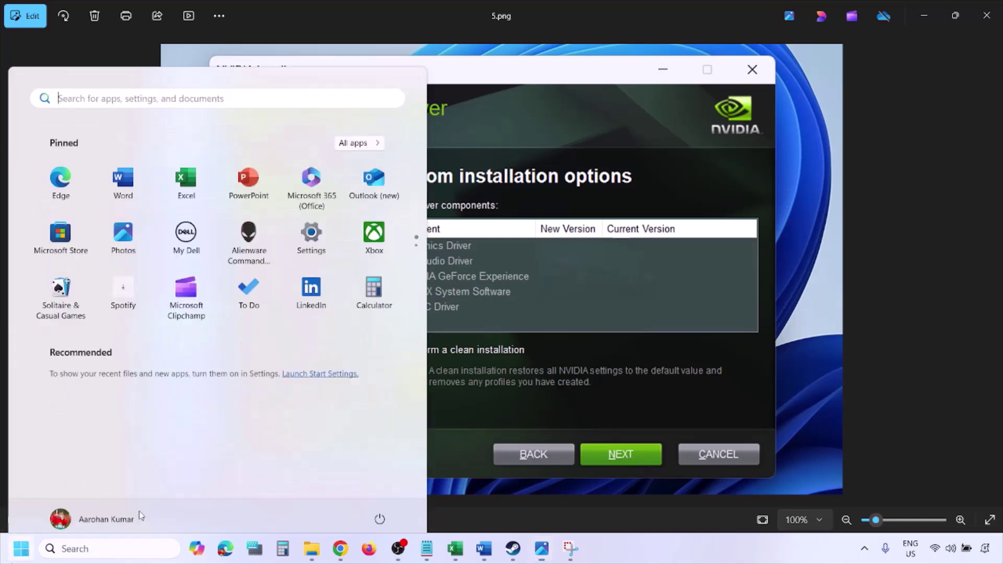
Show the Start menu power options with Restart, then dismiss them
left_click(21, 548)
left_click(381, 504)
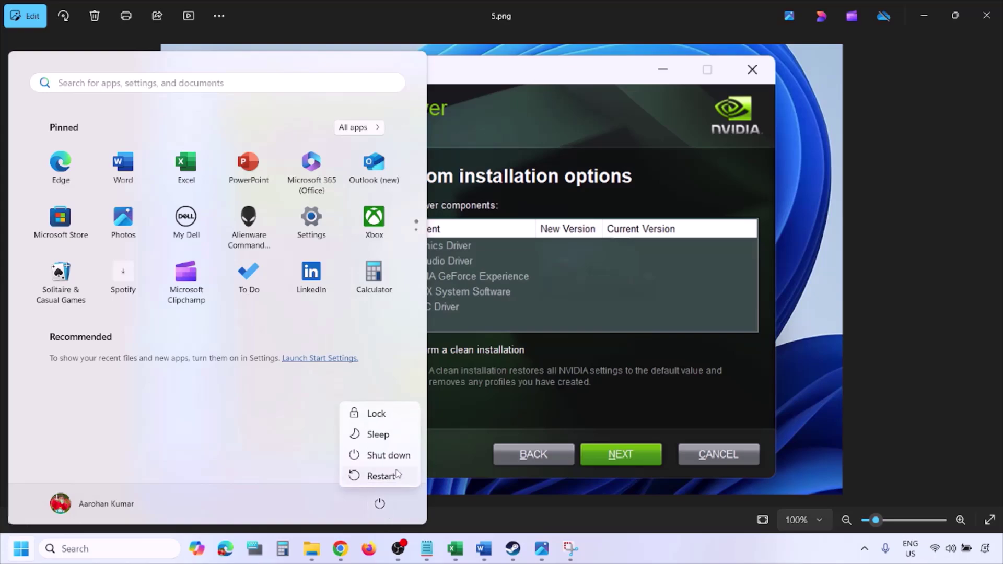
key("Right")
key("Right")
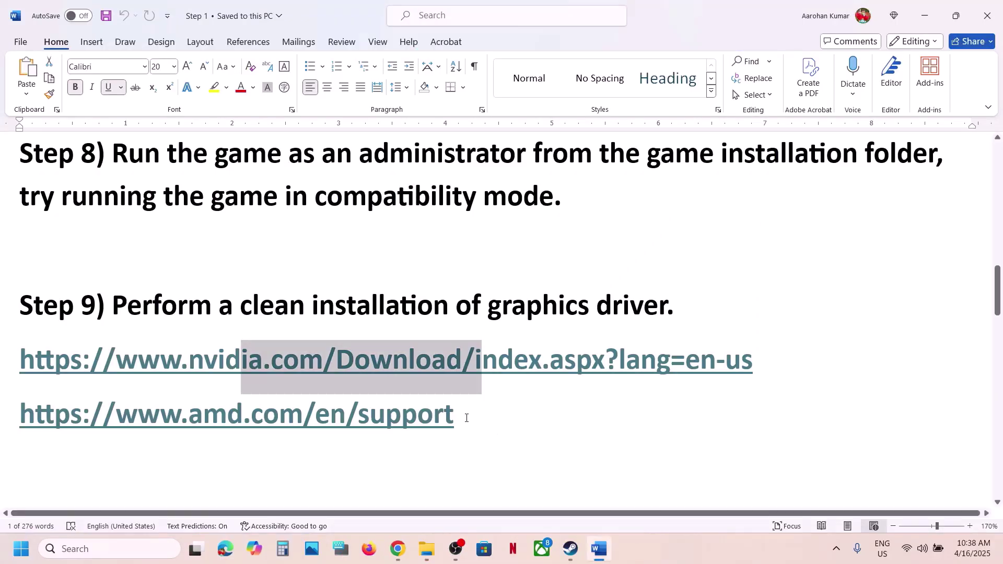
Highlight the AMD support link, then the word 'graphics' in Step 10 on dedicated graphics
triple_click(141, 418)
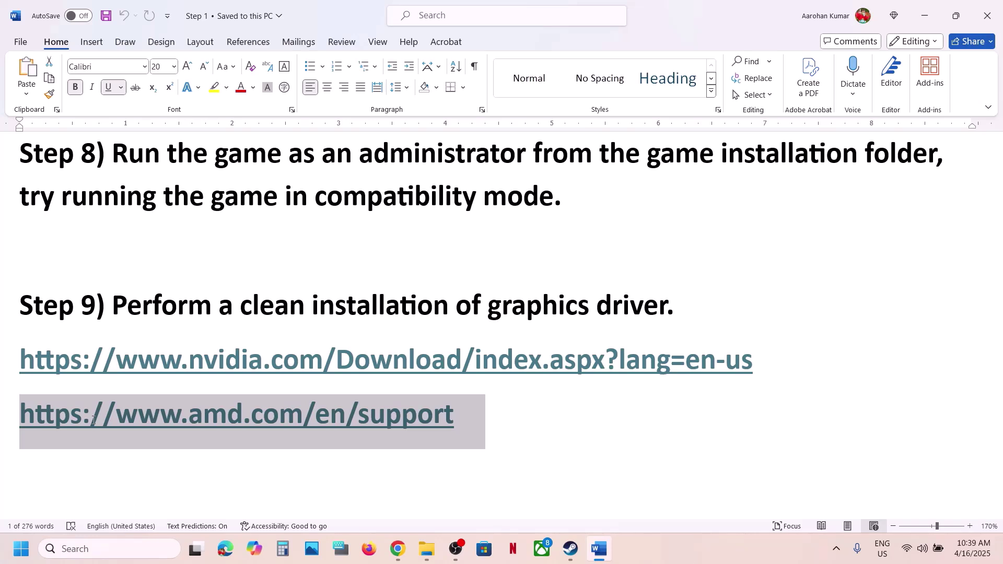
scroll(94, 416, "down", 3)
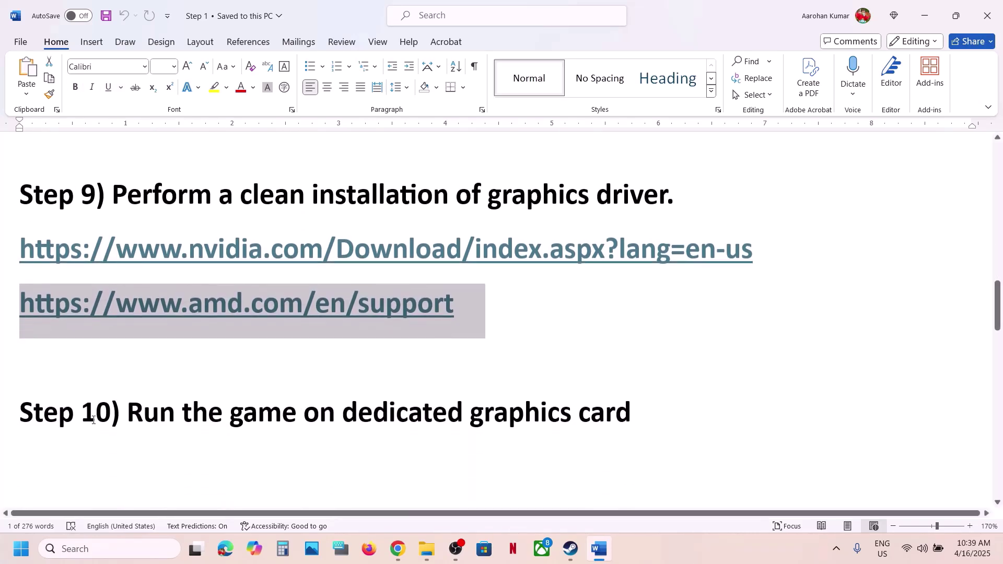
double_click(517, 404)
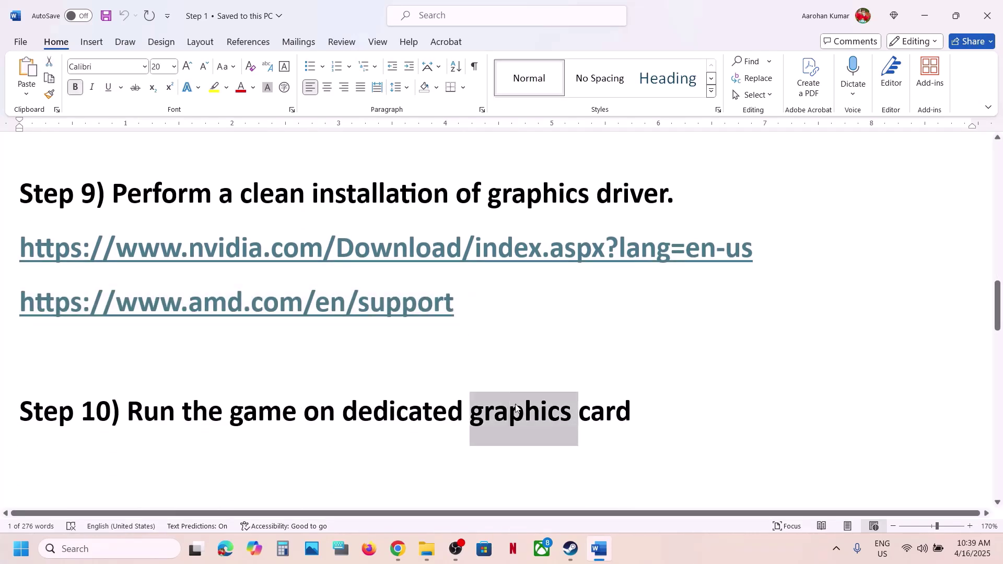
left_click(125, 556)
Open Graphics settings and browse for a desktop app in C:\Program Files (x86)
type("graphics settings")
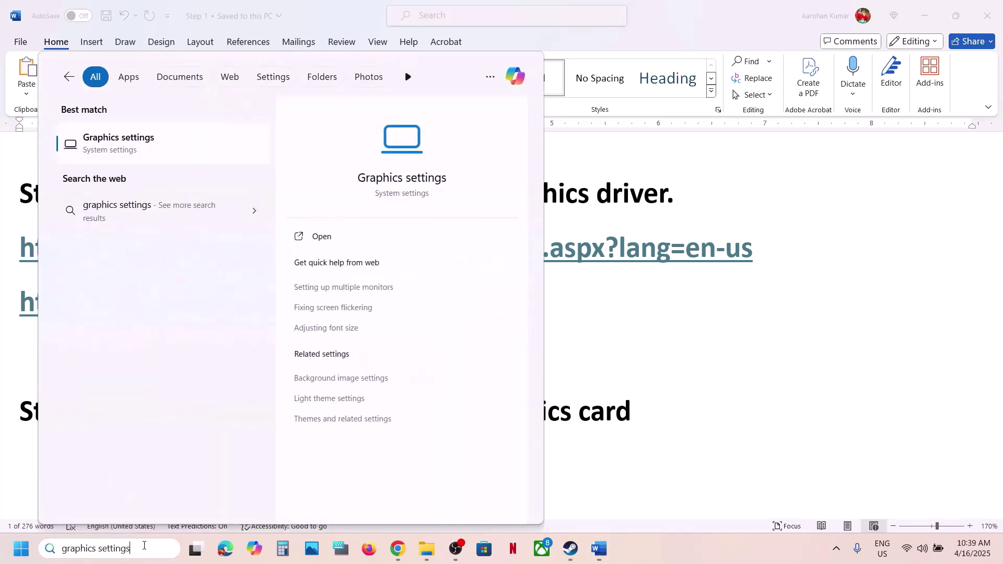
left_click(130, 137)
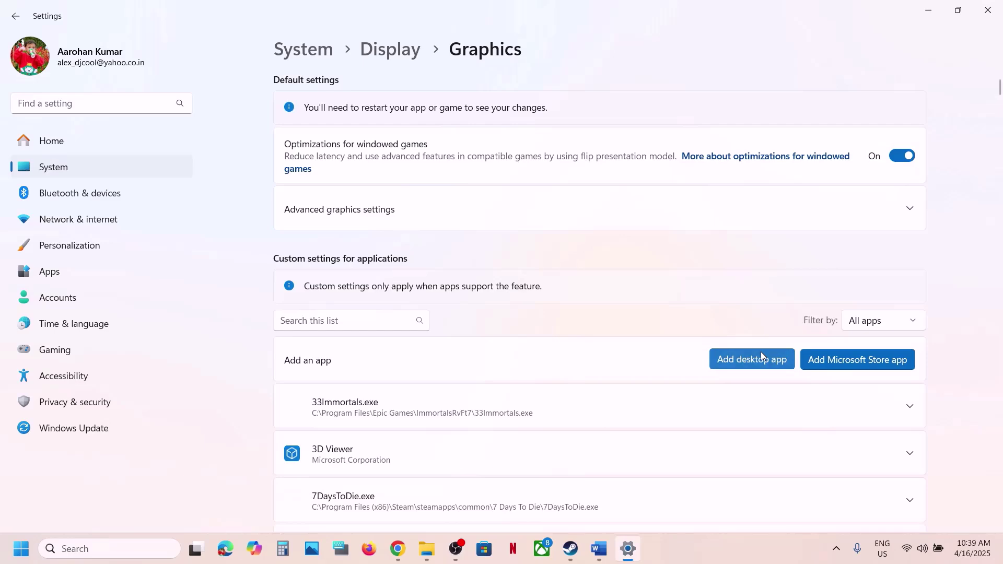
left_click(761, 356)
double_click(223, 117)
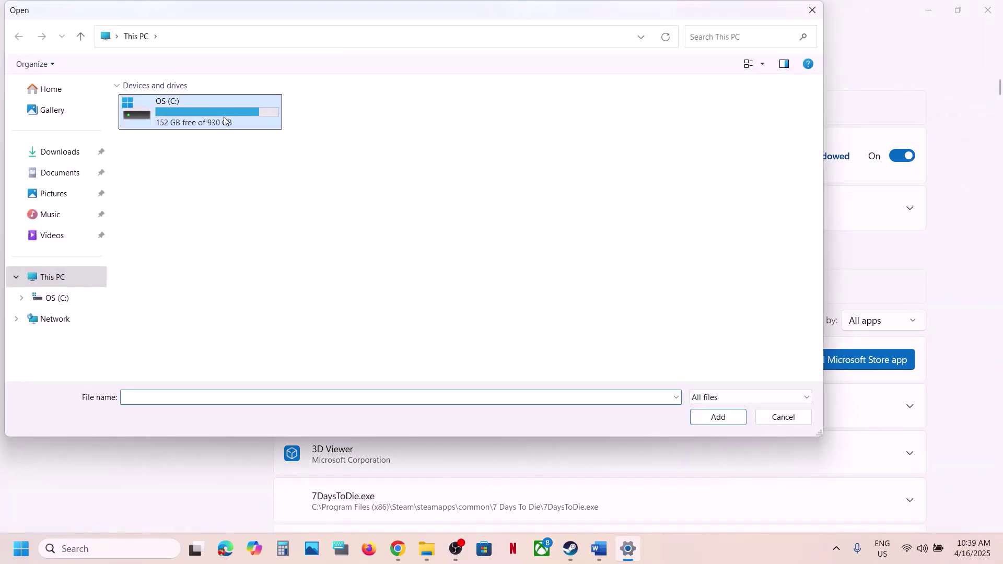
scroll(251, 245, "down", 3)
double_click(198, 243)
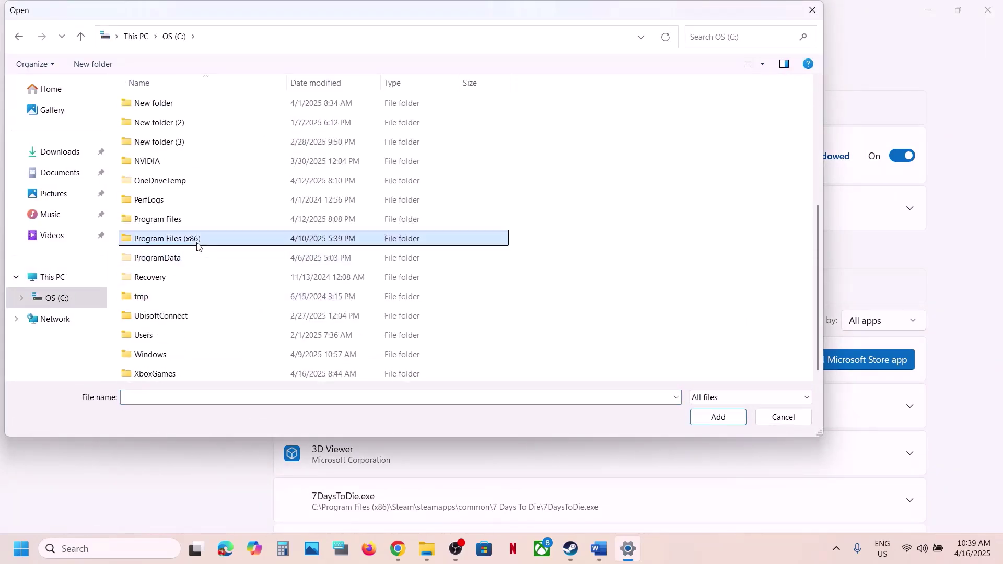
Add the RSDragonwilds game from Steam\steamapps\common\RSDragonwilds to the graphics app list
left_click(197, 275)
key("s")
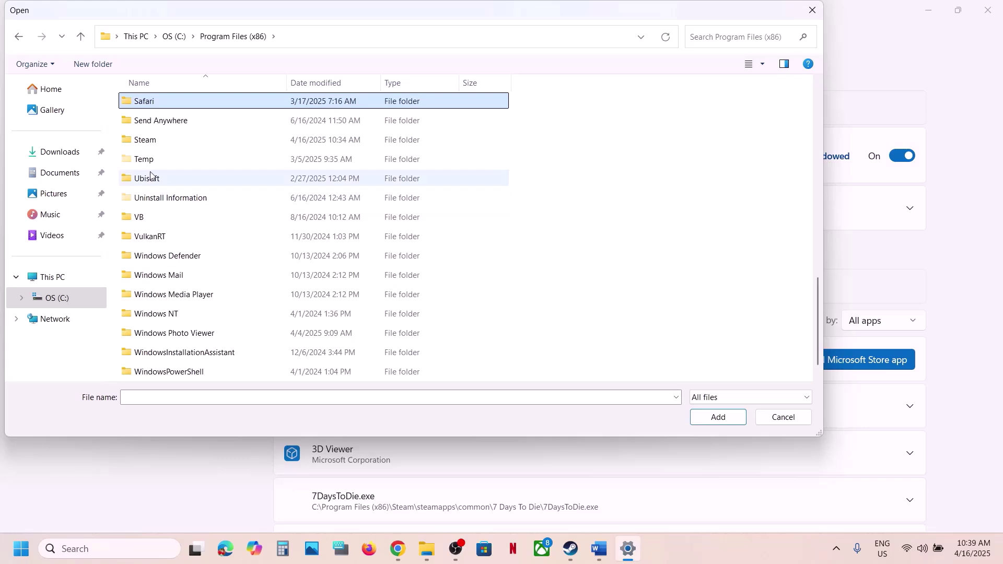
double_click(144, 140)
left_click(157, 181)
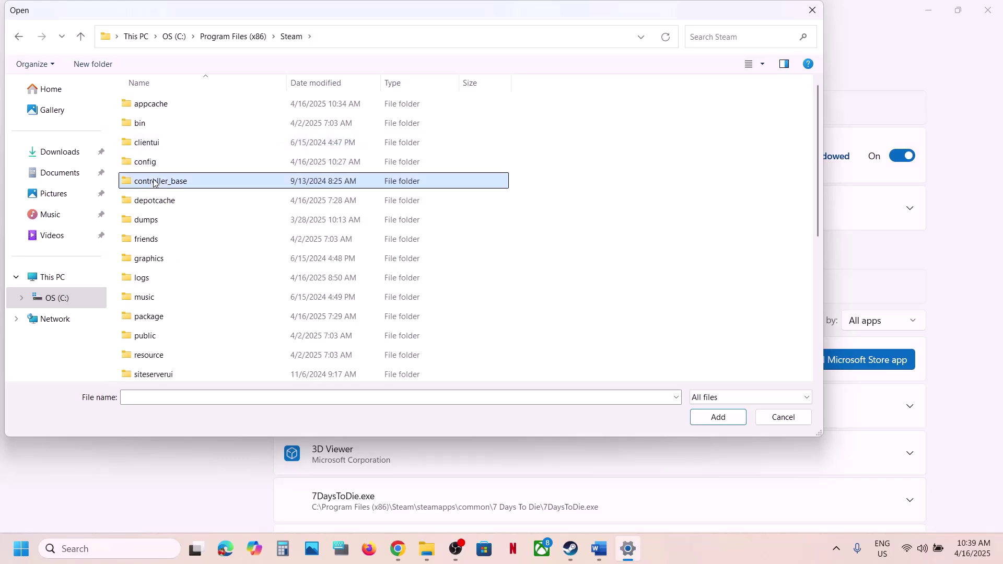
key("s")
double_click(164, 162)
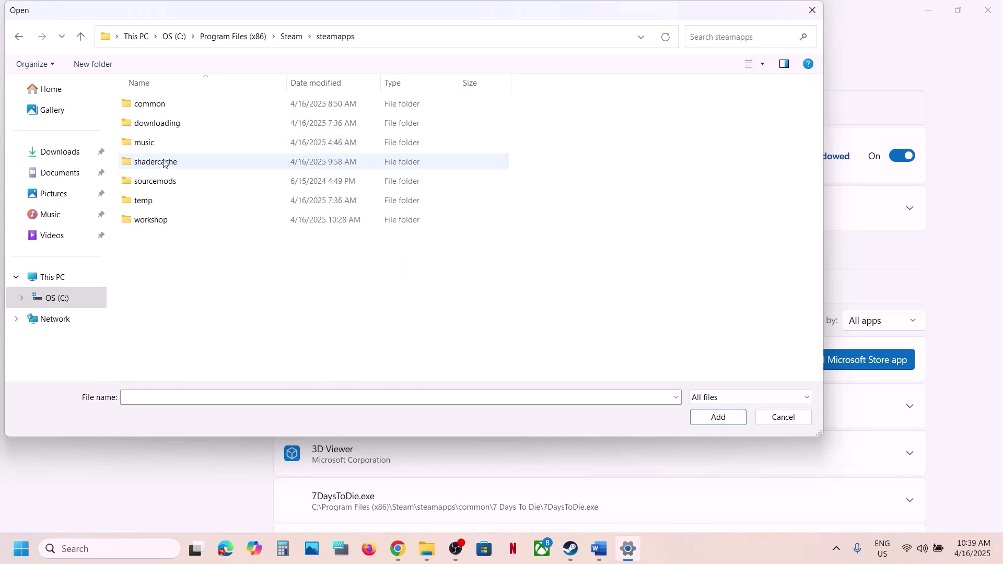
double_click(168, 105)
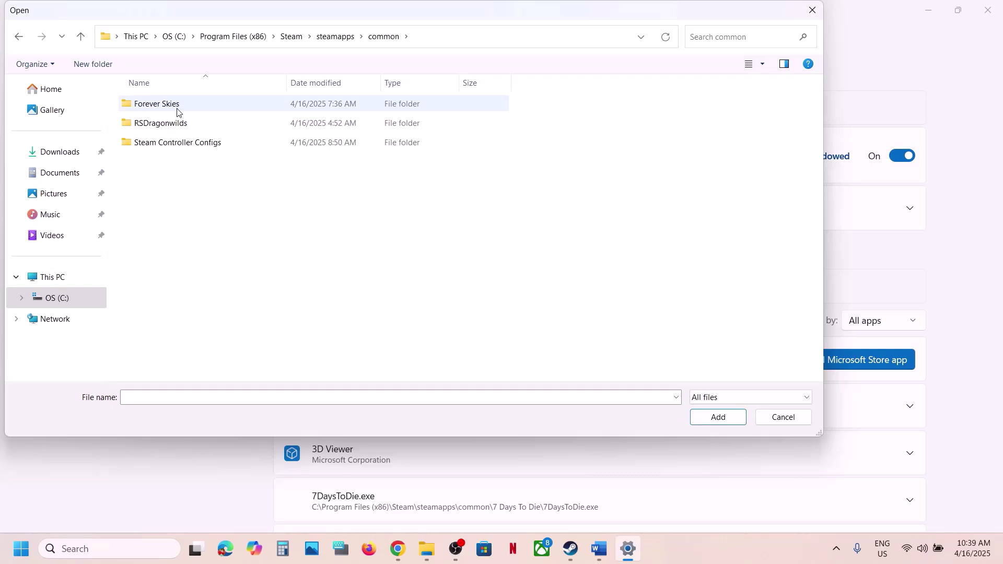
double_click(200, 124)
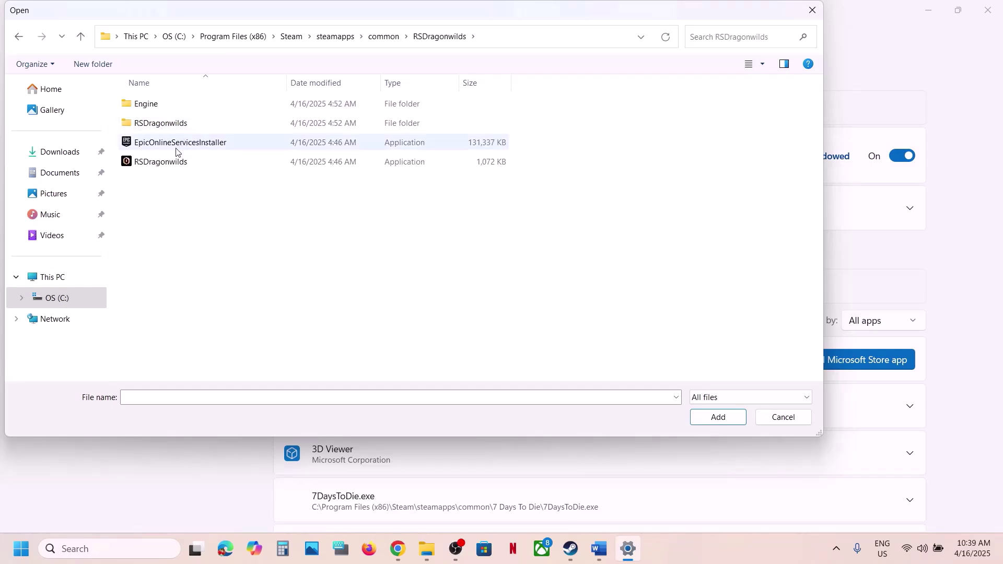
left_click(167, 162)
left_click(713, 418)
Set RSDragonwilds' GPU preference to High Performance (NVIDIA GeForce RTX 3050 Laptop GPU)
scroll(544, 453, "down", 3)
scroll(543, 453, "down", 15)
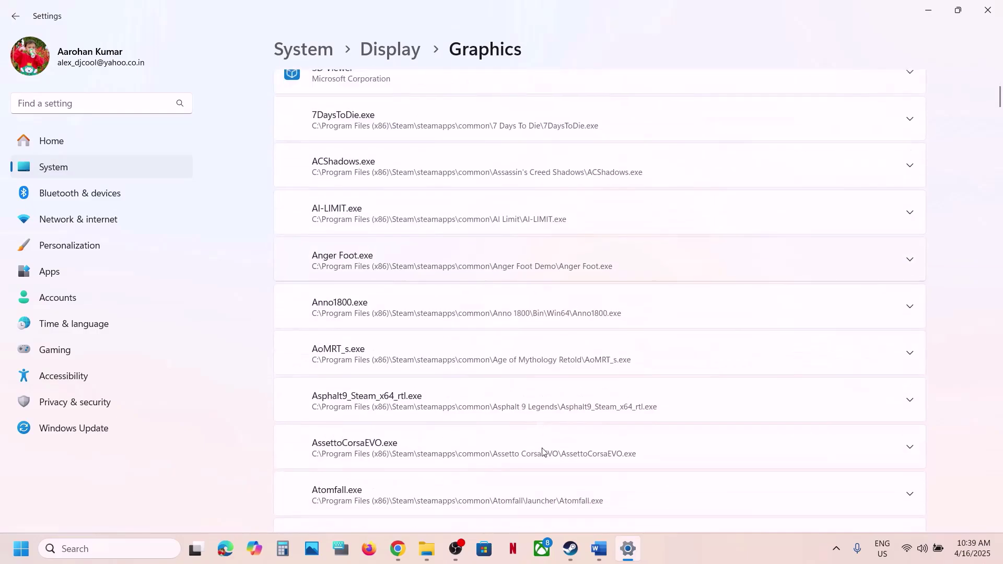
scroll(543, 452, "down", 18)
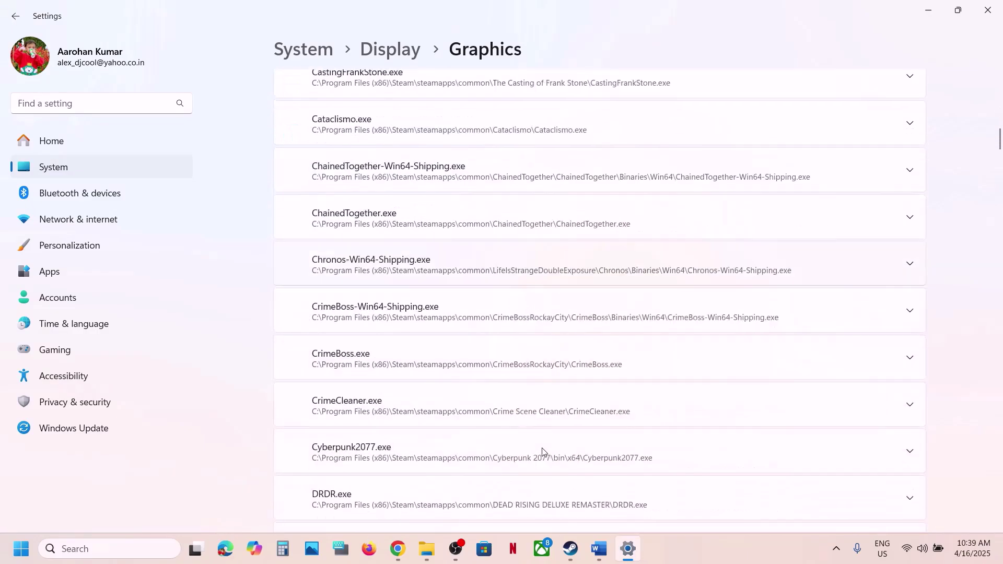
scroll(543, 452, "down", 18)
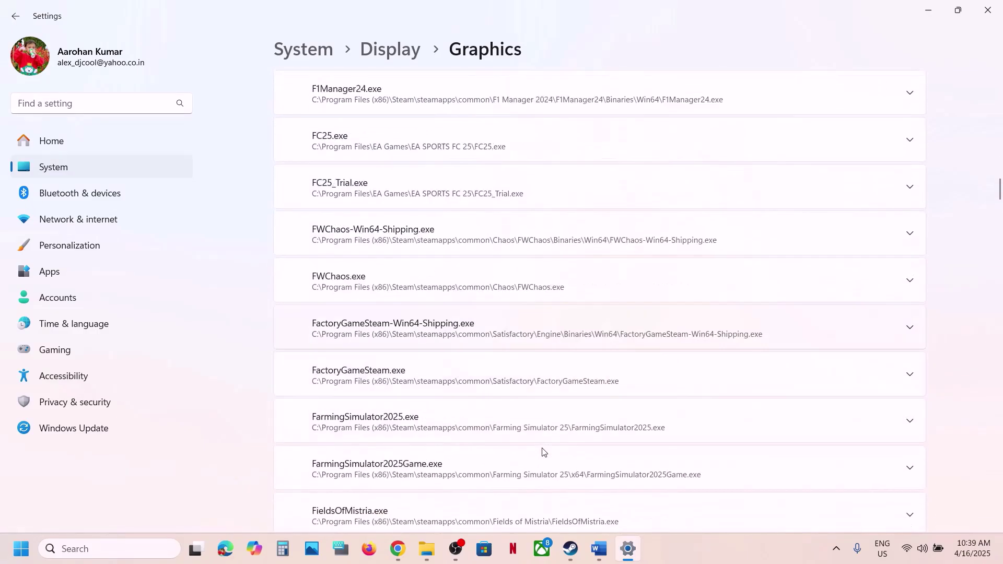
scroll(544, 453, "down", 18)
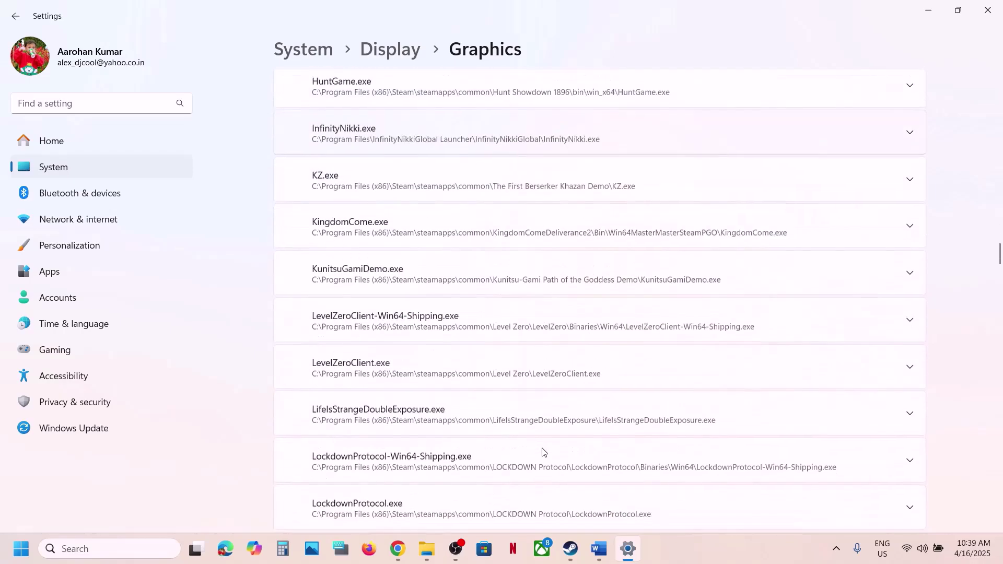
scroll(543, 452, "down", 18)
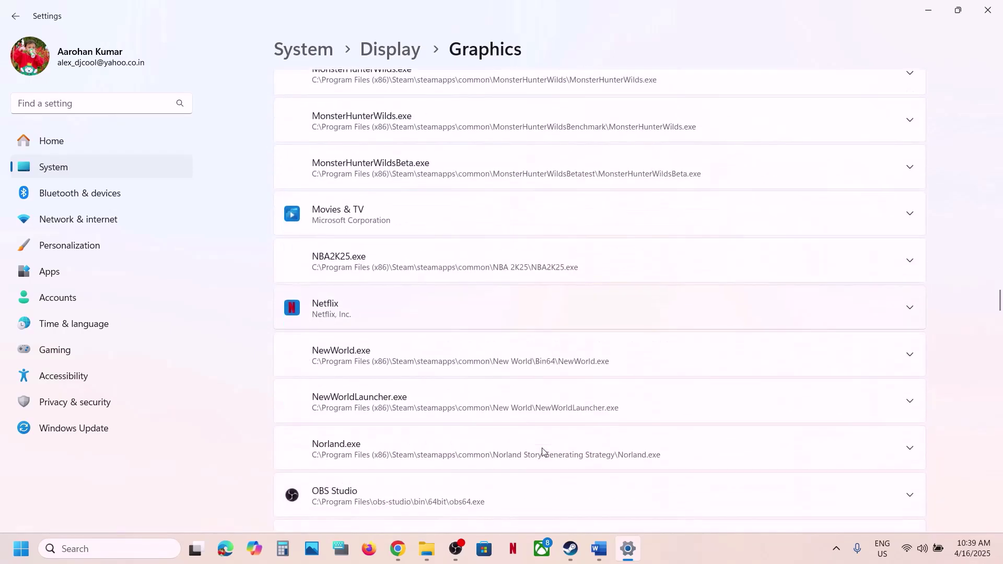
scroll(543, 452, "down", 14)
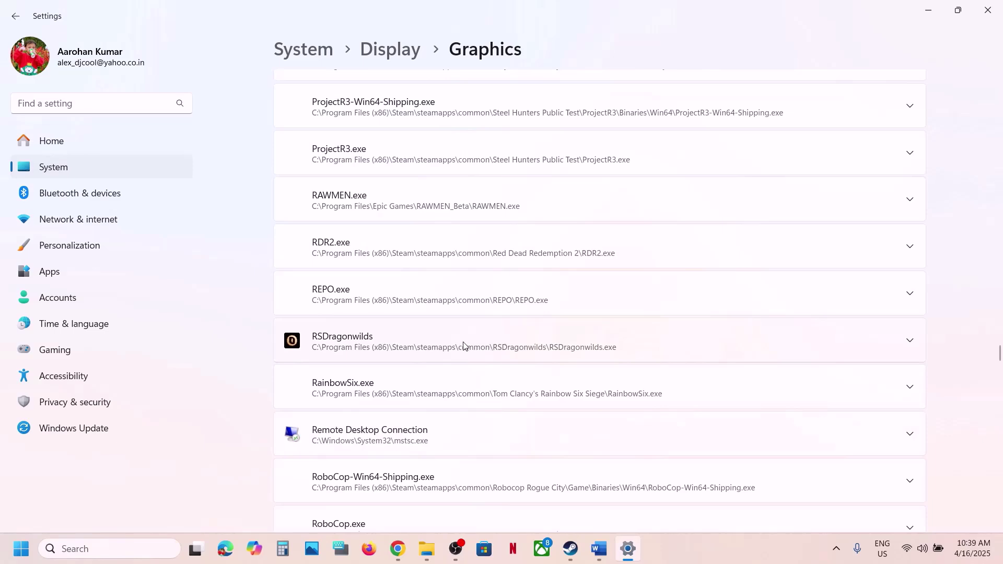
left_click(464, 346)
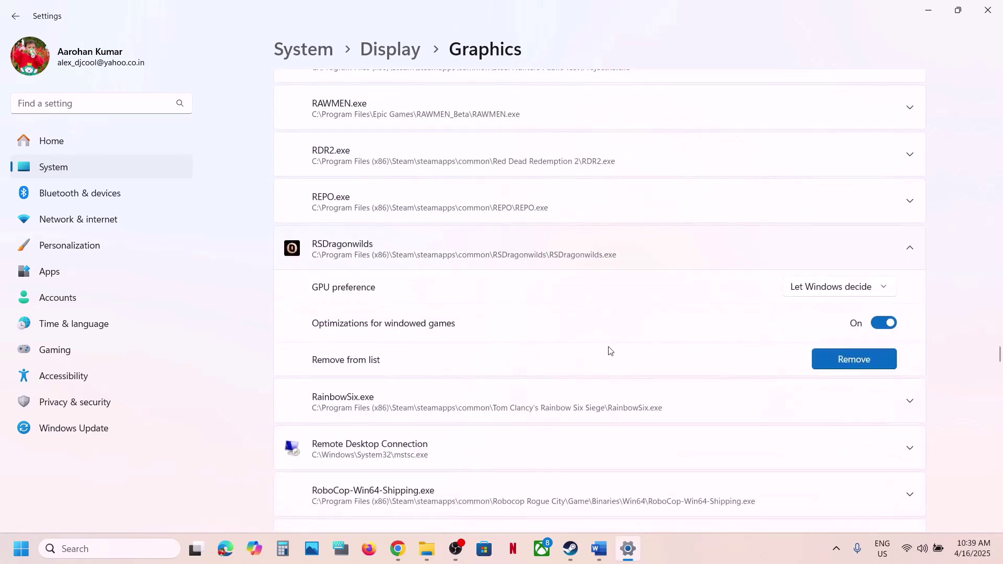
left_click(836, 293)
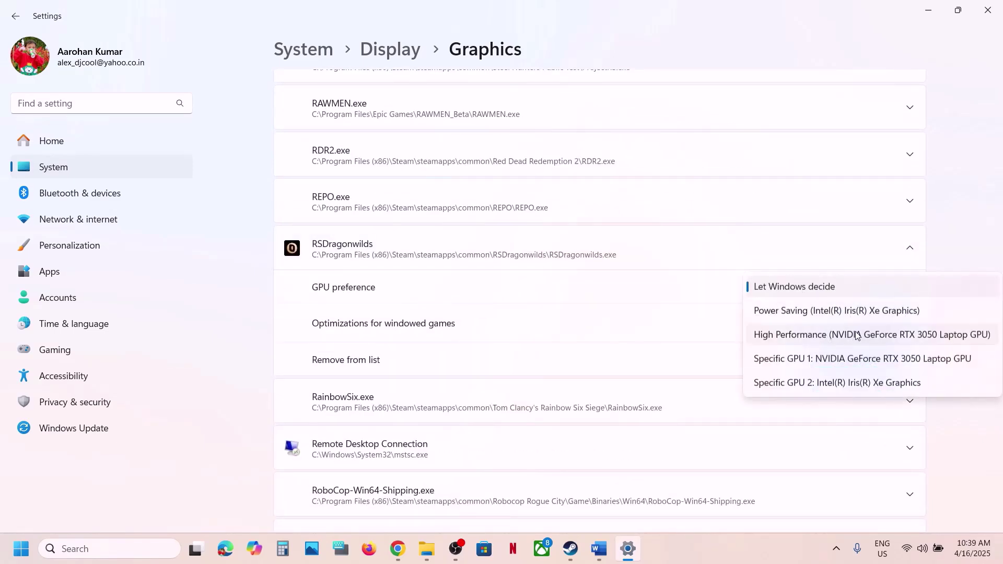
left_click(867, 337)
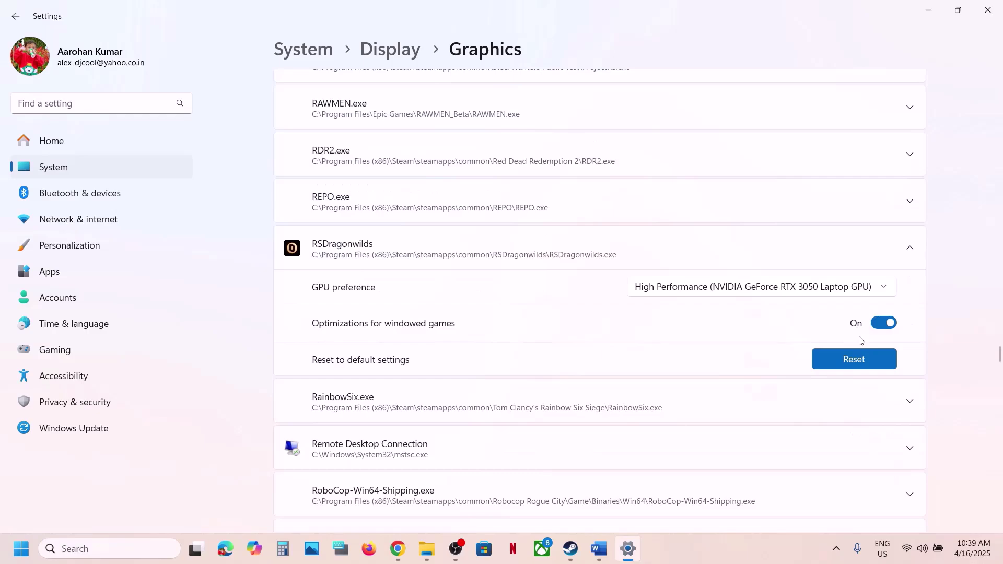
scroll(591, 280, "up", 20)
scroll(591, 280, "up", 20)
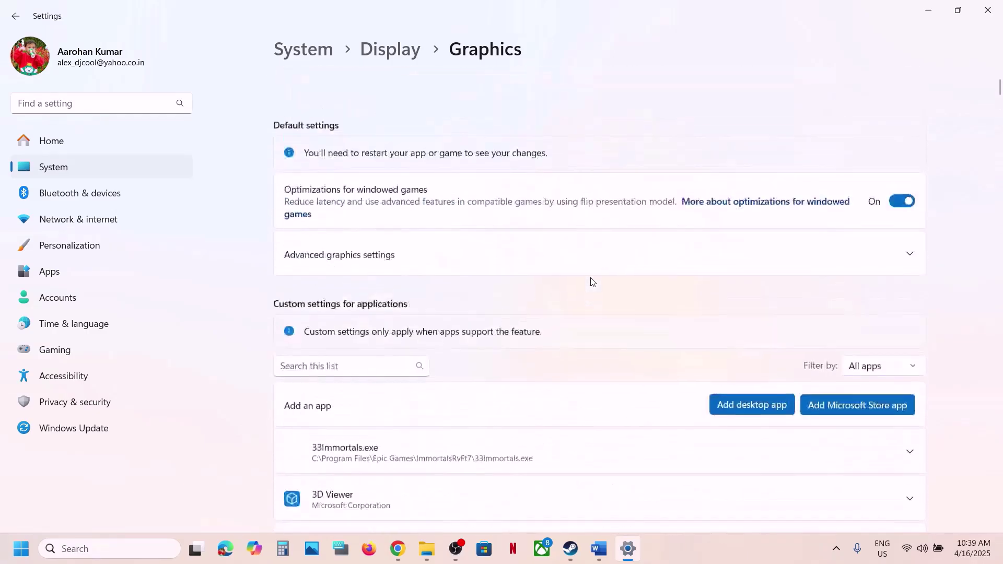
Add RSDragonwilds-Win64-Shipping from RSDragonwilds\Binaries\Win64 to the graphics app list
scroll(748, 318, "down", 1)
left_click(736, 366)
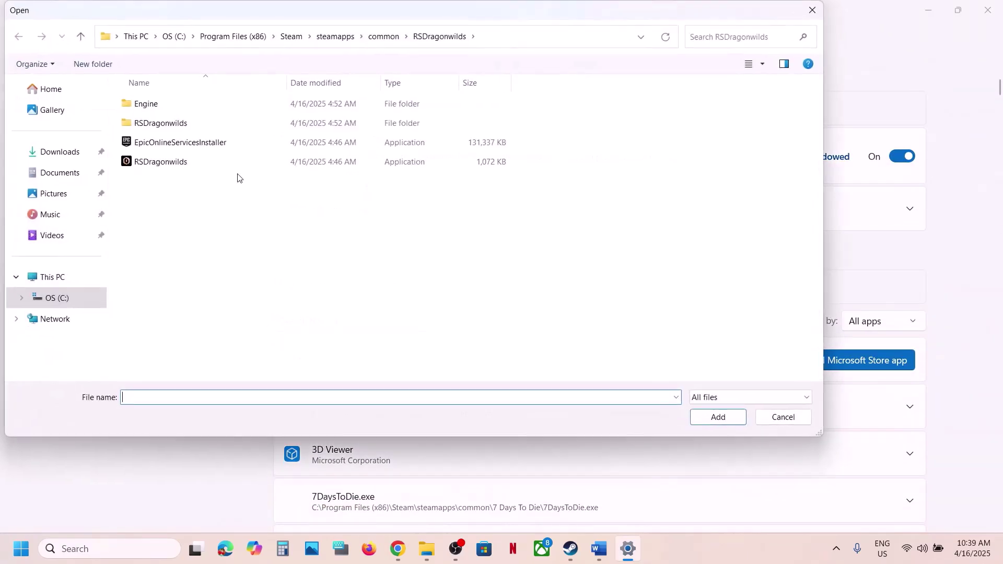
left_click(154, 131)
double_click(154, 131)
double_click(157, 104)
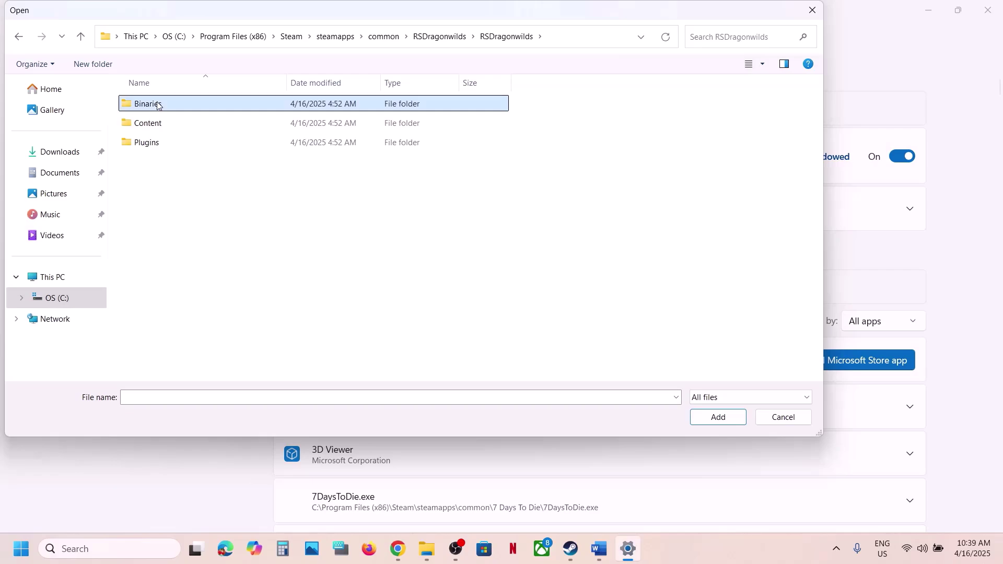
double_click(157, 104)
left_click(211, 150)
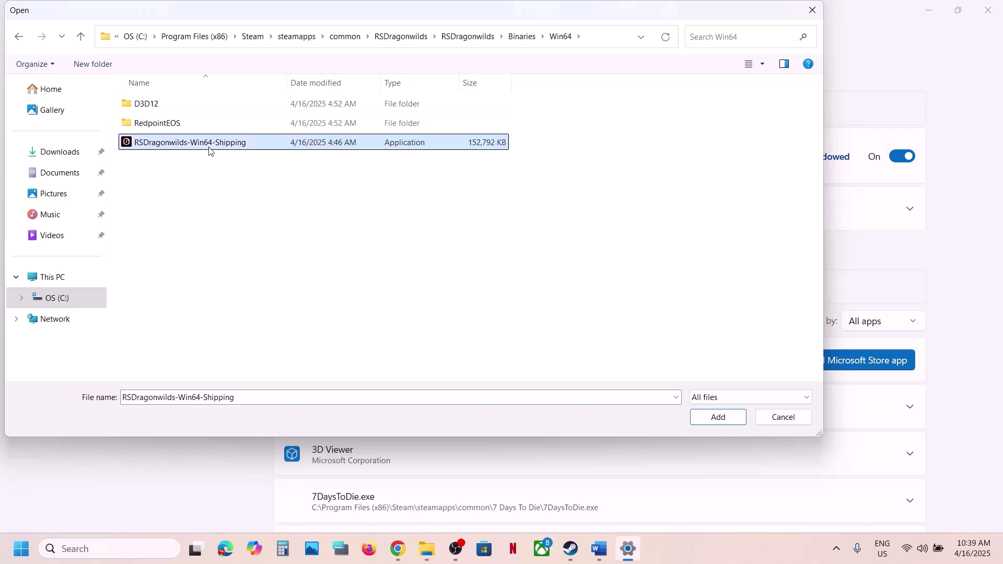
left_click(717, 417)
Give the Shipping executable the High Performance NVIDIA GPU preference and close Settings
scroll(622, 405, "down", 20)
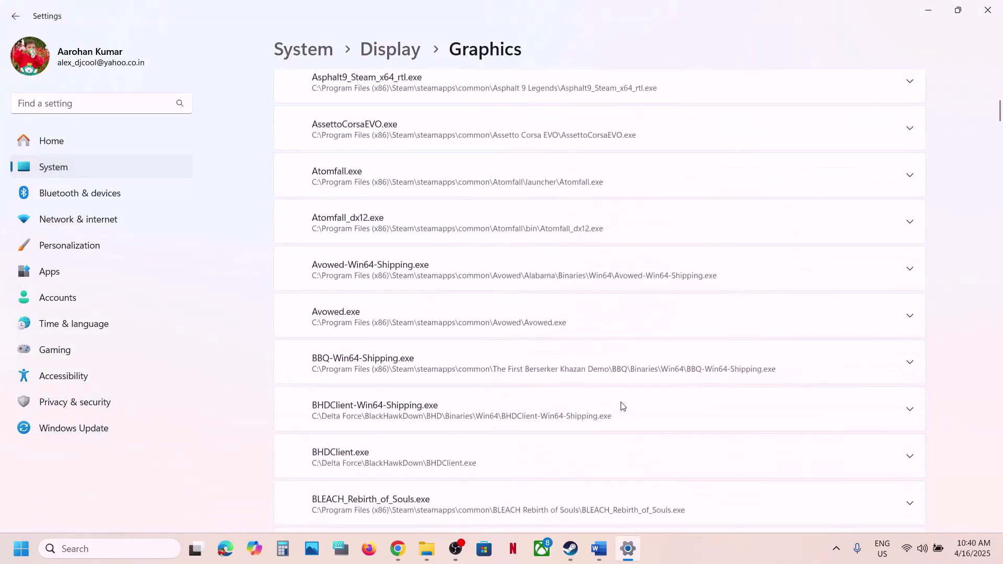
scroll(622, 405, "down", 20)
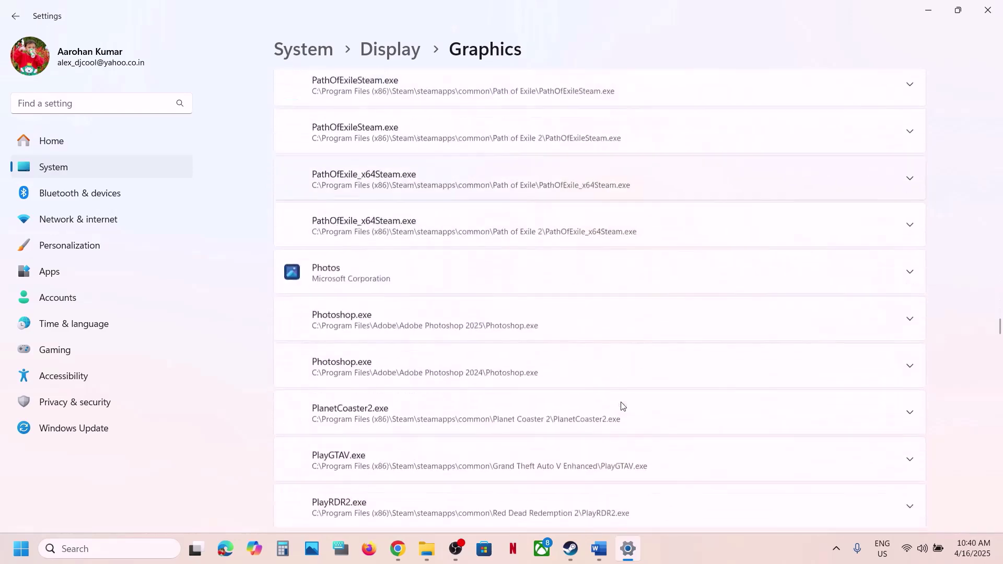
scroll(622, 406, "down", 5)
left_click(488, 240)
scroll(609, 323, "up", 2)
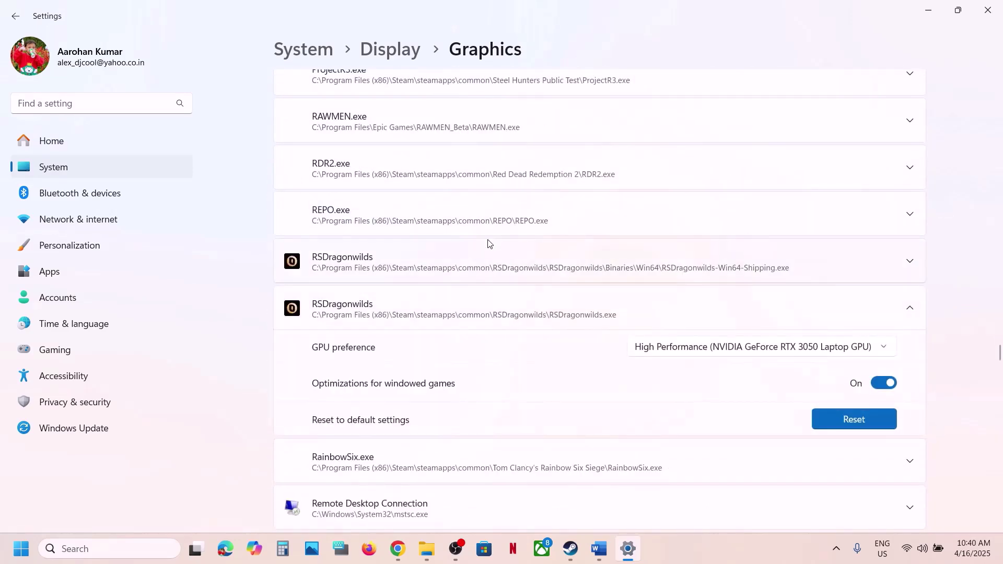
left_click(575, 263)
scroll(578, 267, "up", 3)
scroll(723, 281, "down", 3)
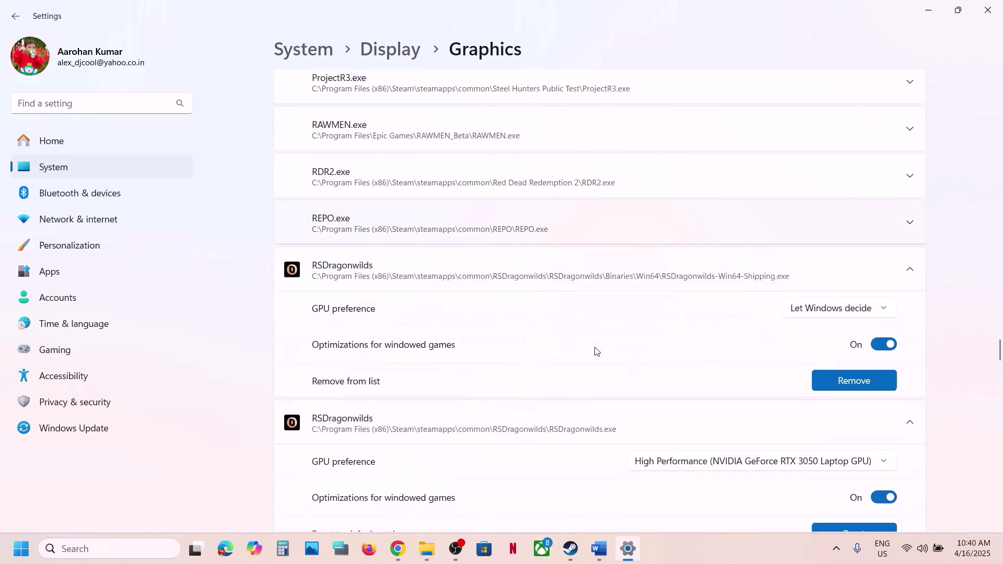
left_click(826, 287)
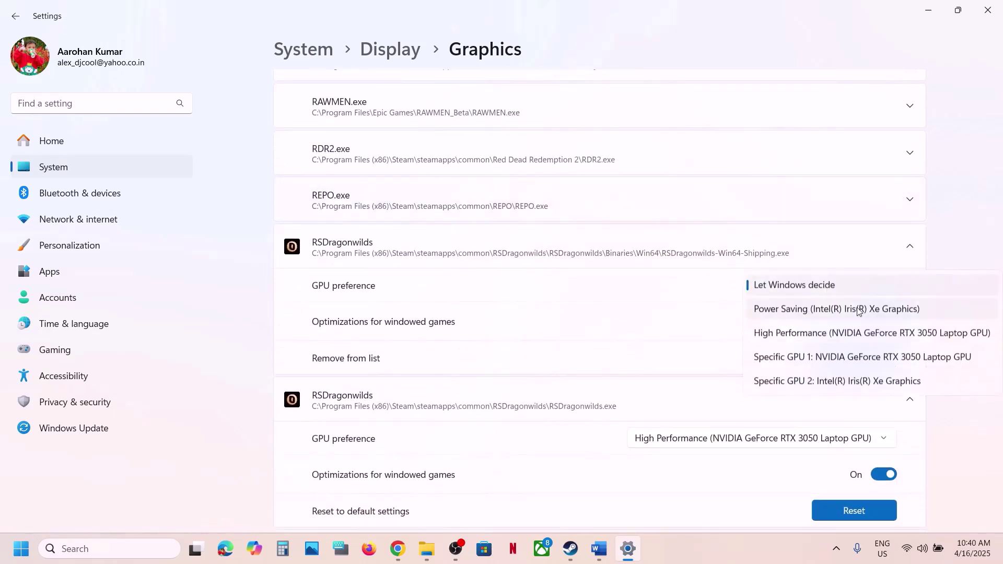
left_click(843, 333)
left_click(988, 10)
Select the nvidia.com/Download driver link under Step 9 of the notes
scroll(596, 376, "down", 3)
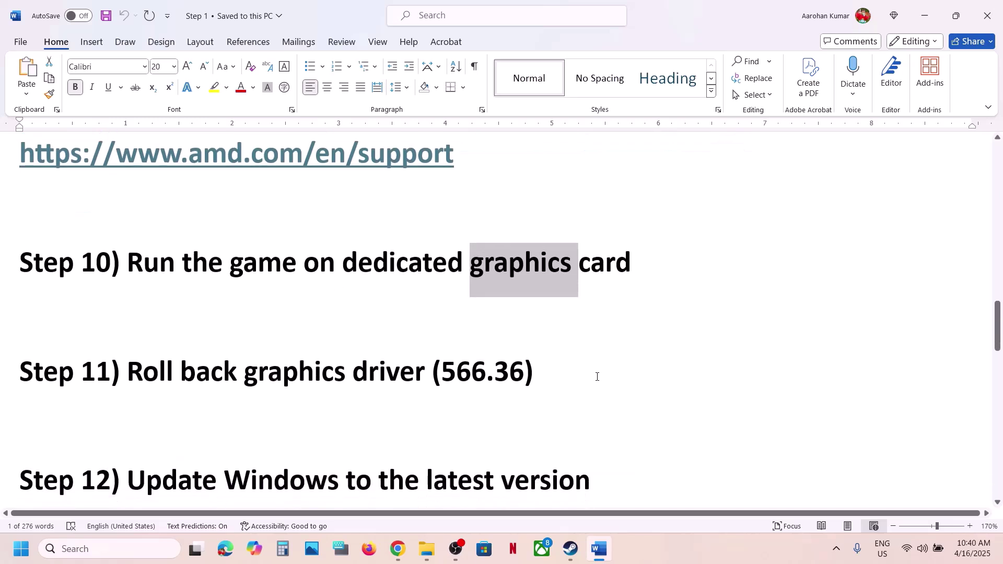
scroll(597, 376, "up", 1)
scroll(541, 387, "up", 2)
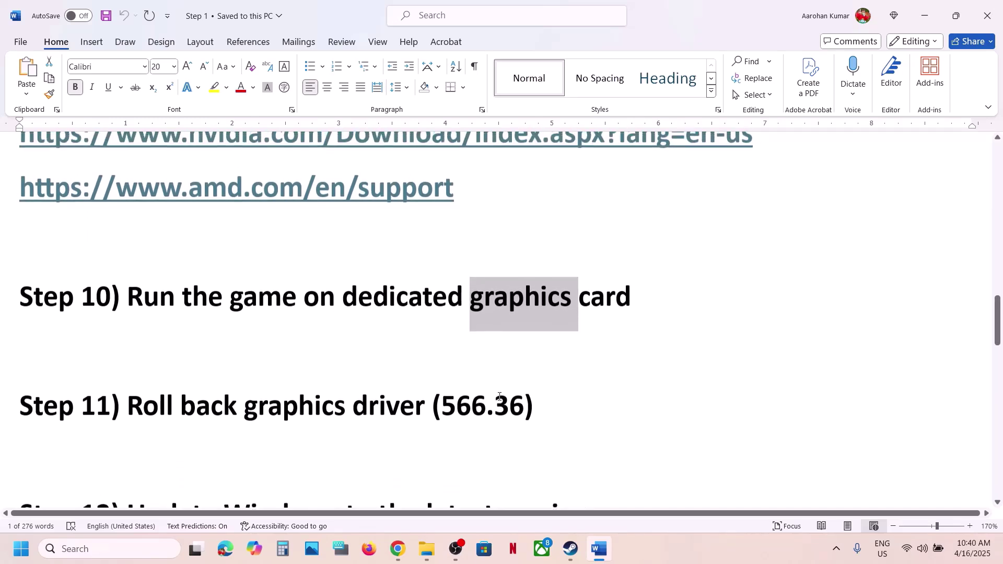
left_click_drag(19, 185, 754, 183)
key("ctrl+c")
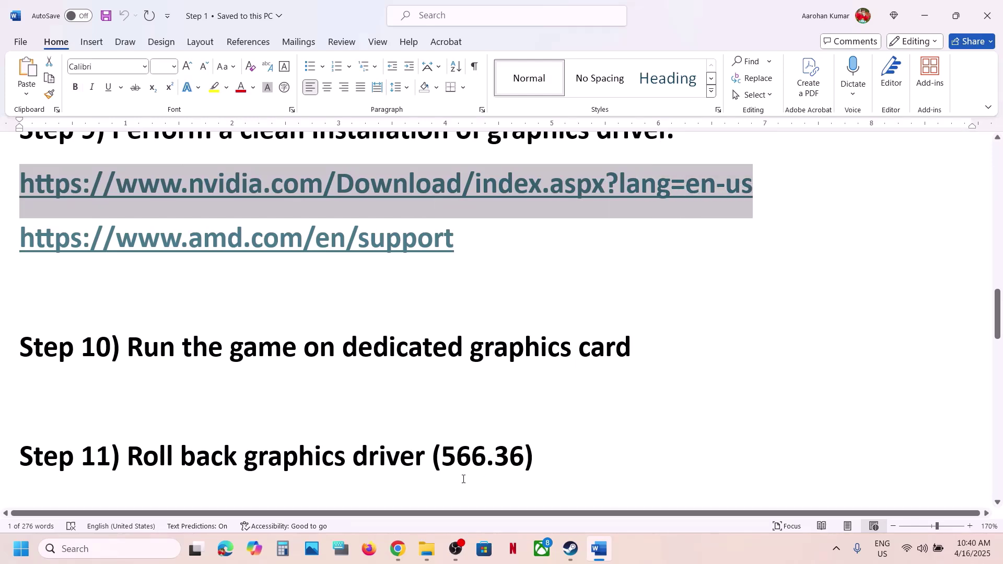
Load the NVIDIA driver page in a new Chrome tab and search drivers for the RTX 3050 Laptop GPU
mouse_move(398, 548)
left_click(397, 460)
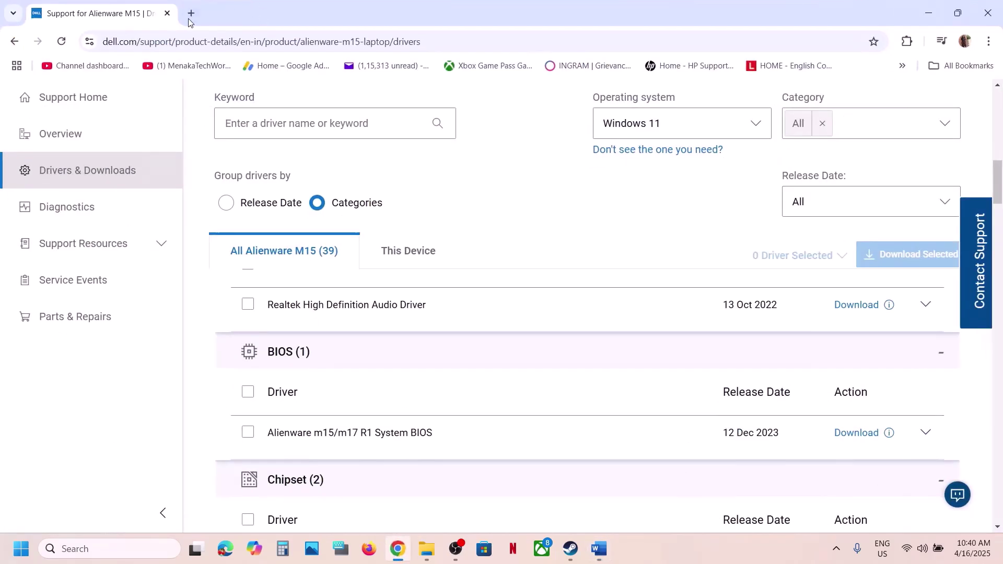
left_click(191, 13)
key("ctrl+v")
key("Return")
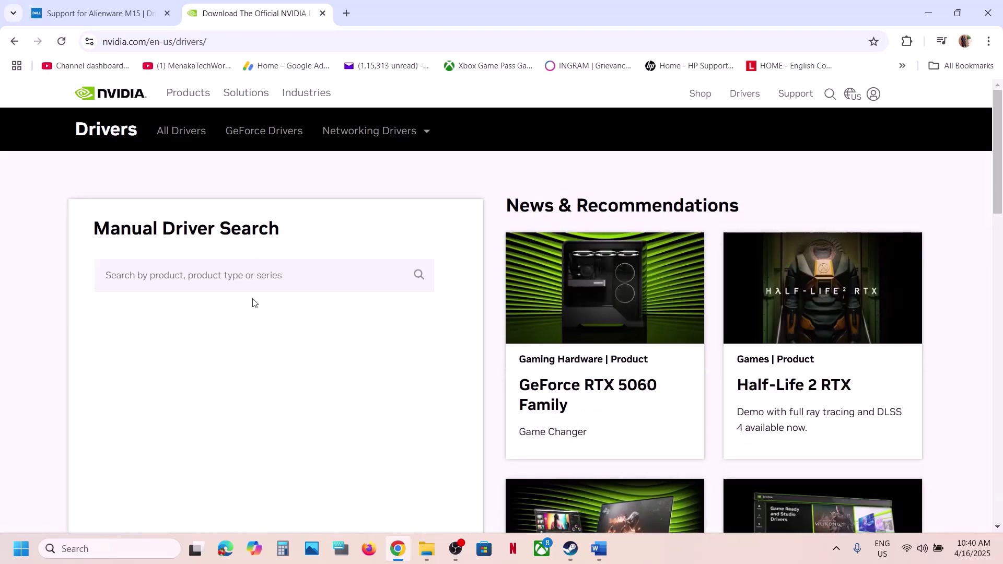
scroll(253, 303, "down", 3)
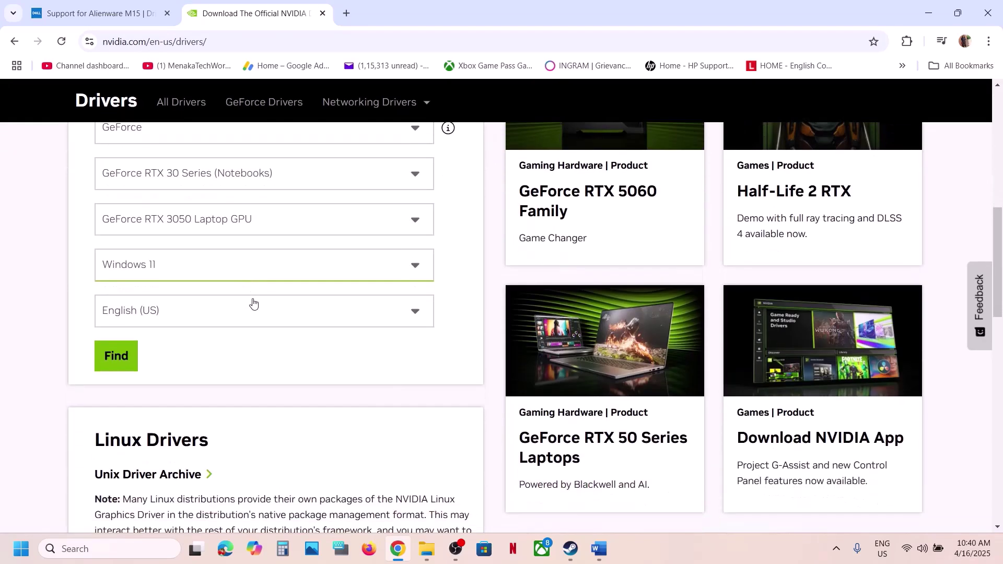
left_click(119, 349)
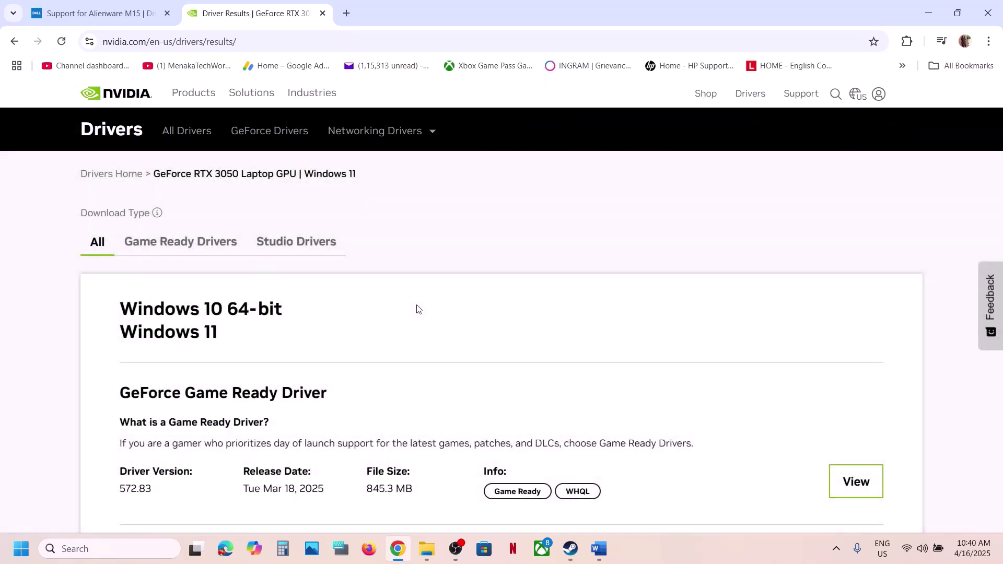
Expand the older driver versions and highlight the latest version, 572.83
scroll(416, 308, "down", 4)
scroll(417, 308, "down", 5)
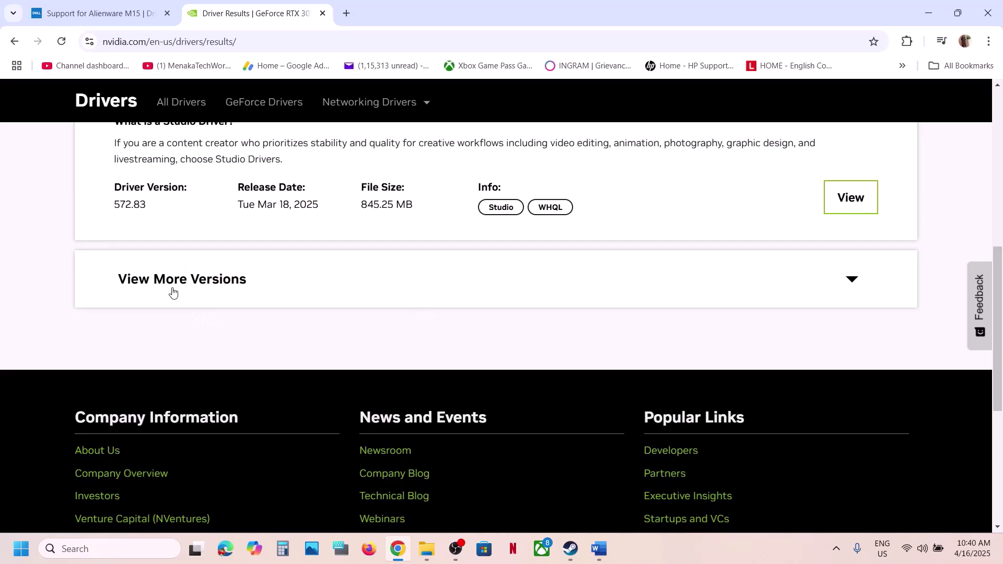
left_click(170, 282)
scroll(169, 284, "down", 10)
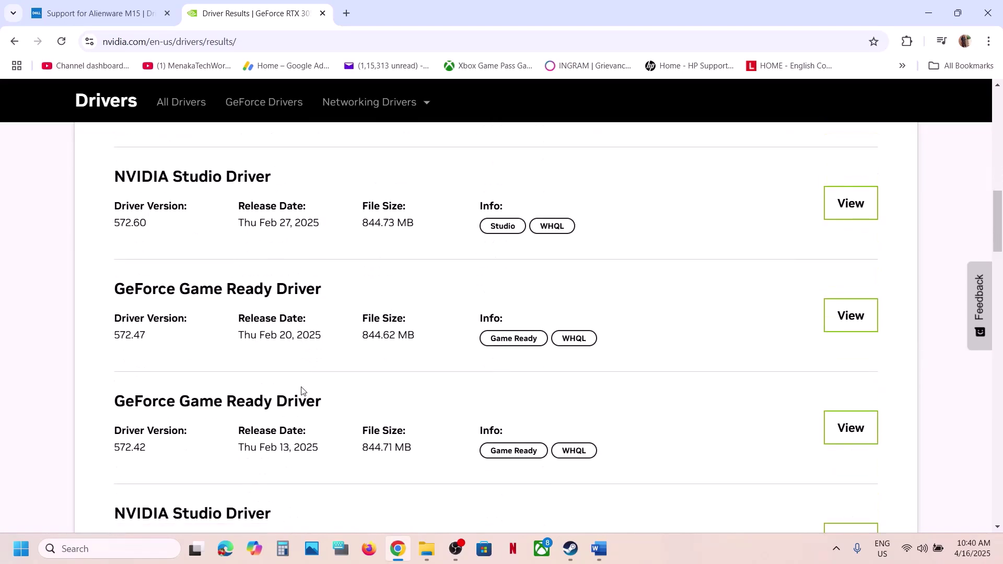
scroll(301, 387, "up", 10)
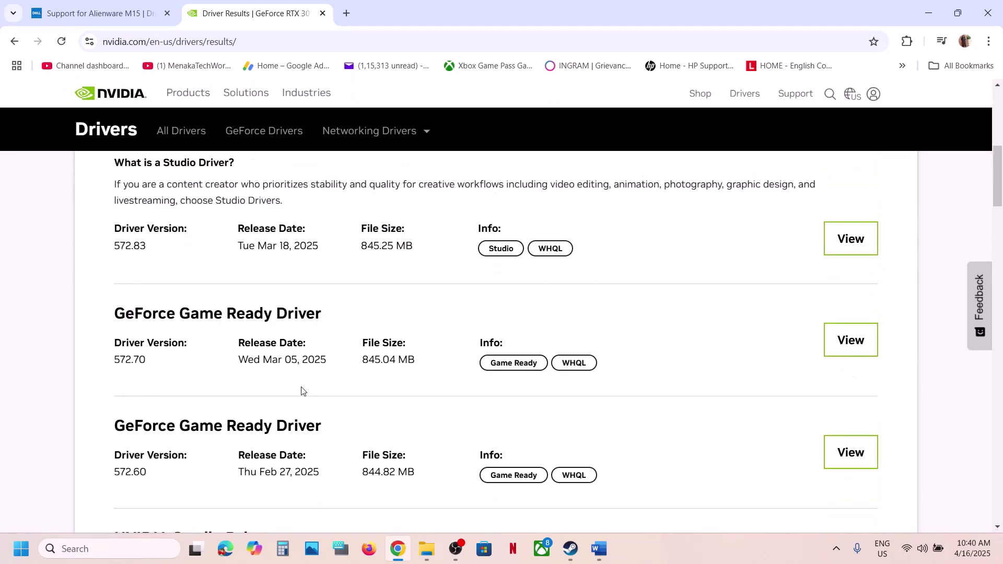
scroll(302, 391, "up", 5)
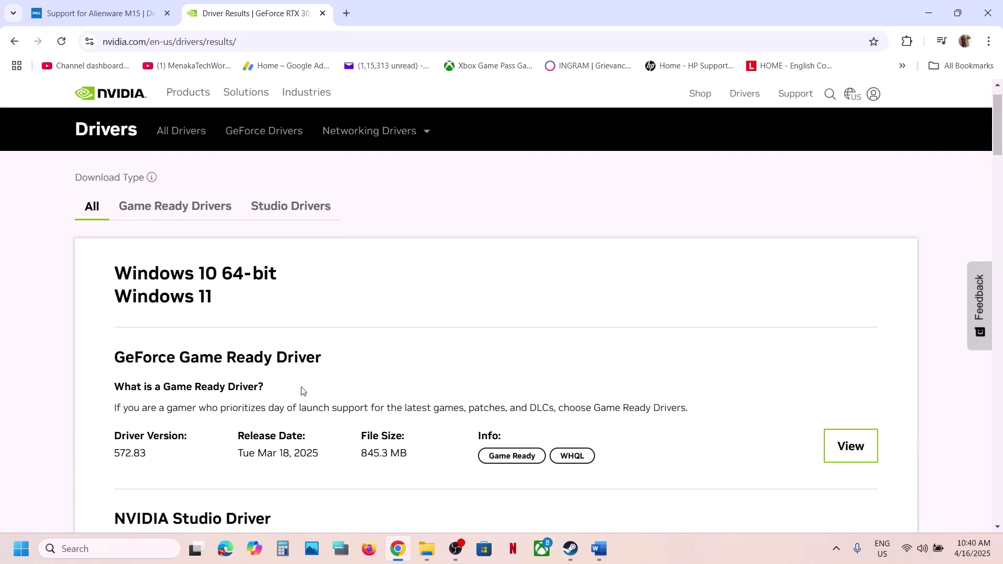
scroll(302, 391, "down", 3)
left_click_drag(113, 291, 156, 294)
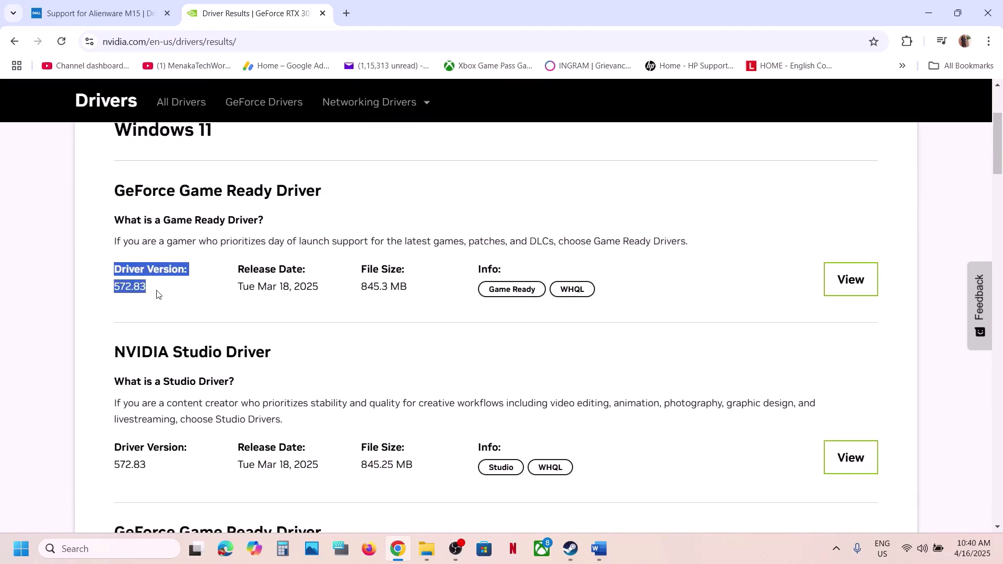
left_click(157, 295)
Scroll past version 572.70 to find Game Ready driver 566.36 (Dec 05, 2024)
left_click_drag(154, 184, 305, 214)
scroll(305, 215, "down", 4)
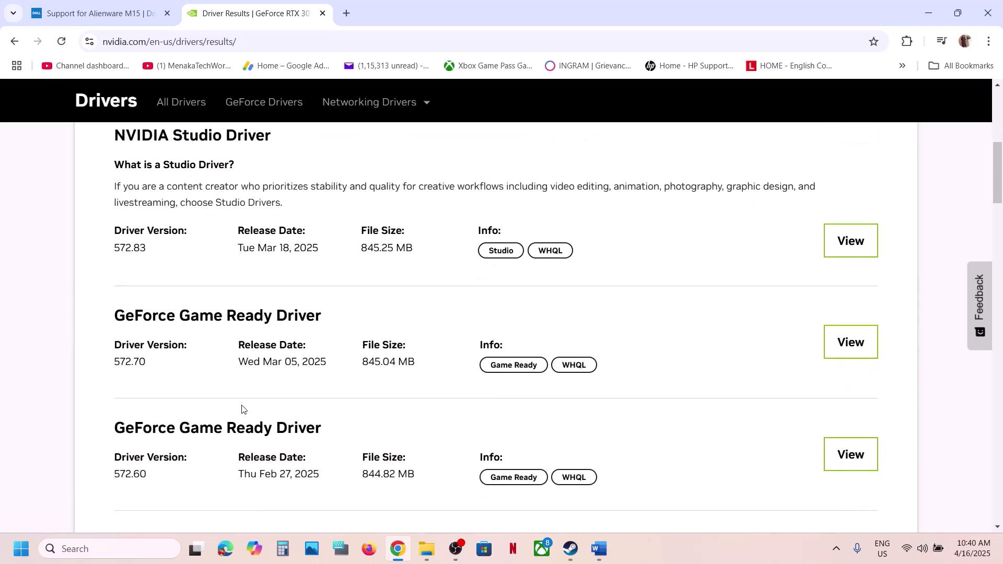
left_click_drag(113, 341, 157, 365)
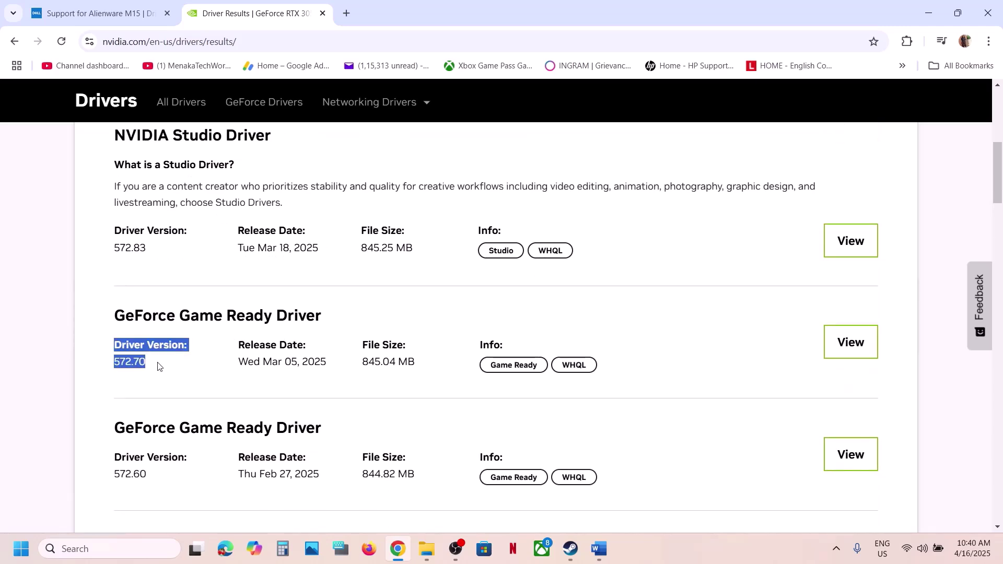
scroll(157, 365, "down", 16)
scroll(158, 366, "down", 4)
scroll(157, 365, "up", 3)
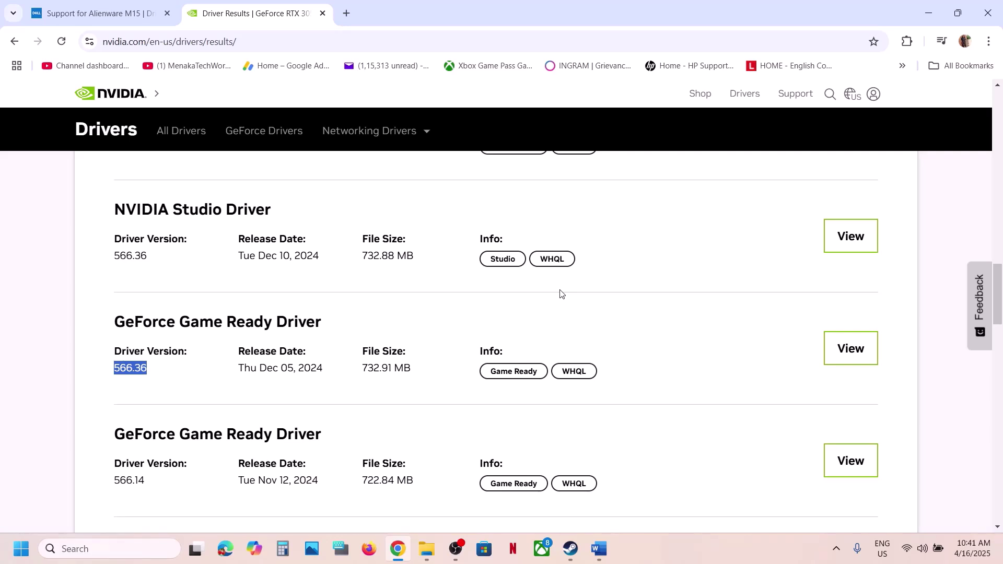
mouse_move(583, 371)
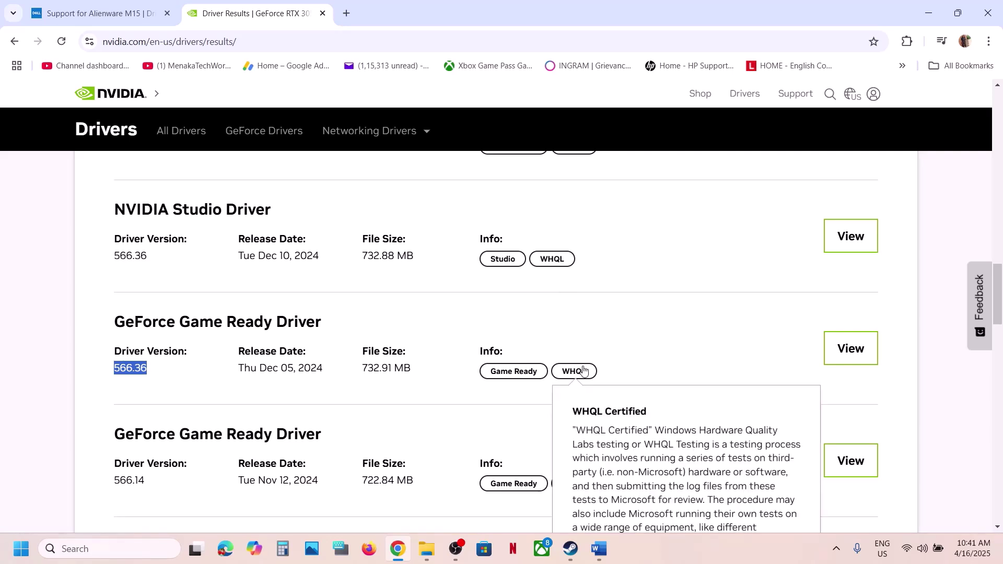
left_click(570, 549)
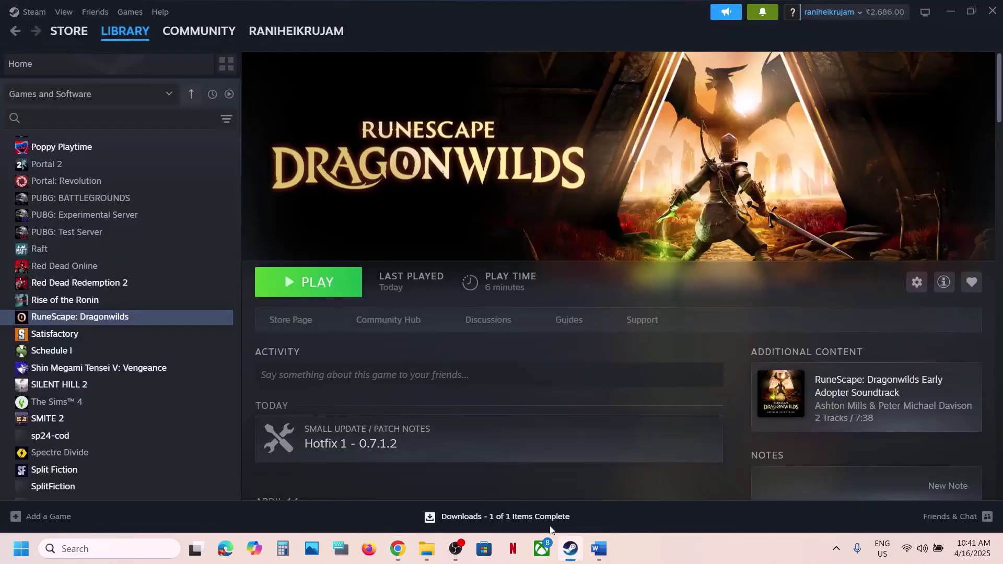
Mark the Step 12 Windows update instruction in the Word notes
left_click(600, 549)
scroll(427, 406, "down", 2)
scroll(428, 405, "down", 3)
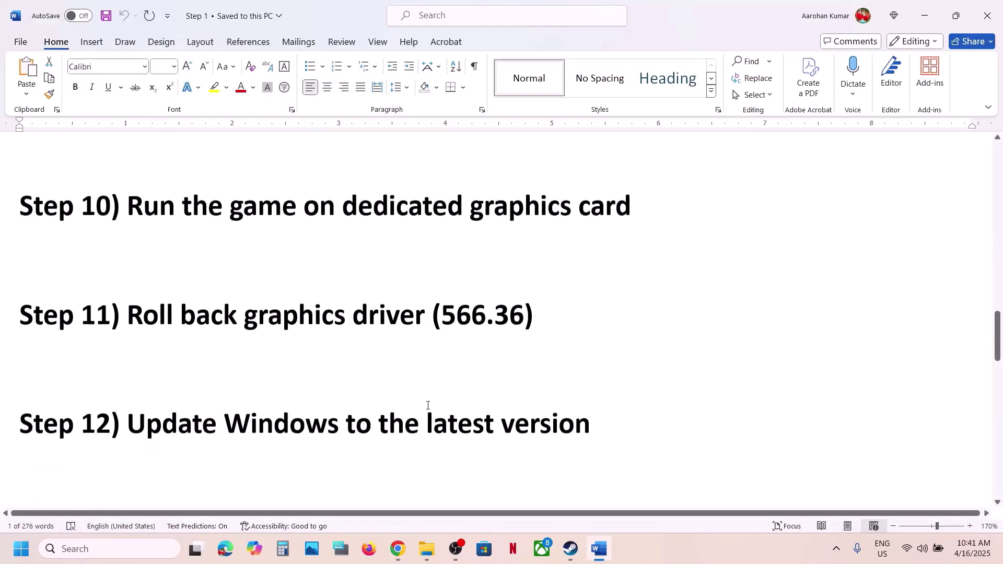
left_click(579, 372)
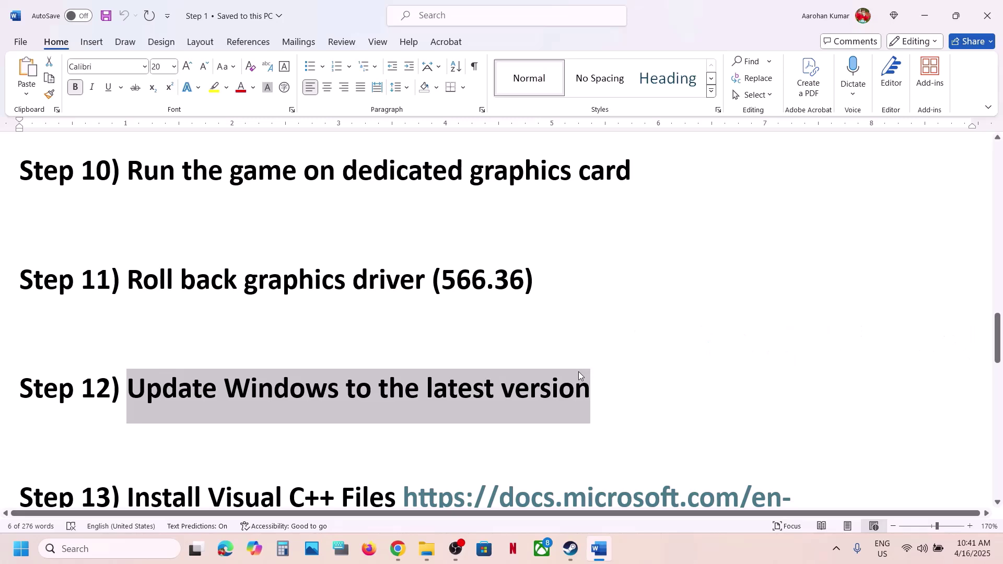
Confirm in Windows Update that the PC is up to date, then show the restart options
key("super+i")
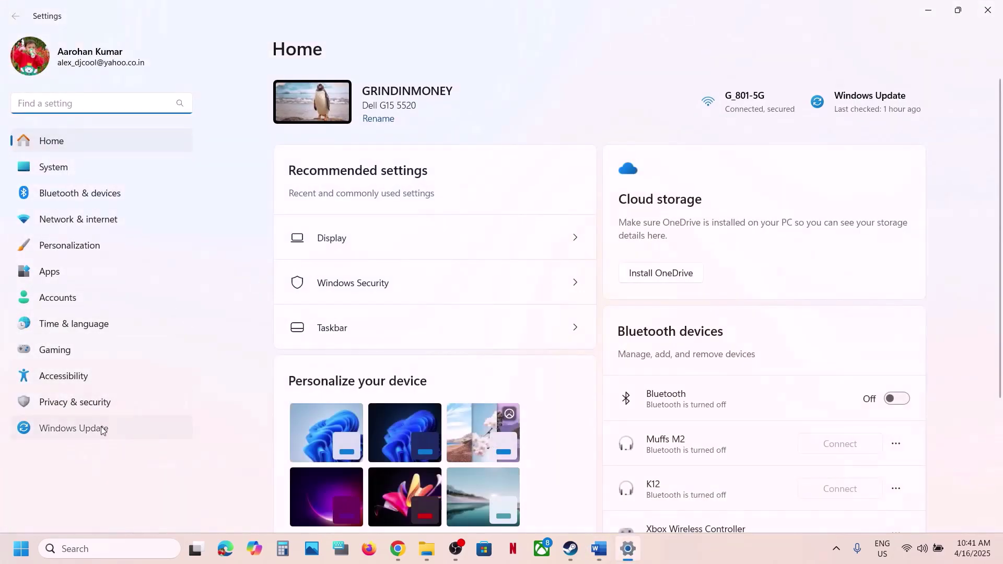
left_click(99, 427)
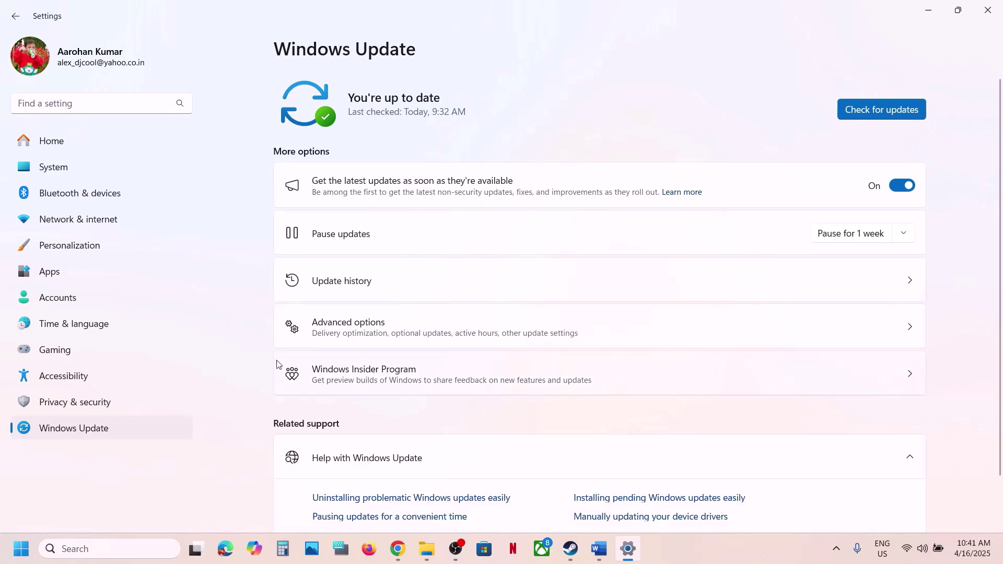
left_click(26, 553)
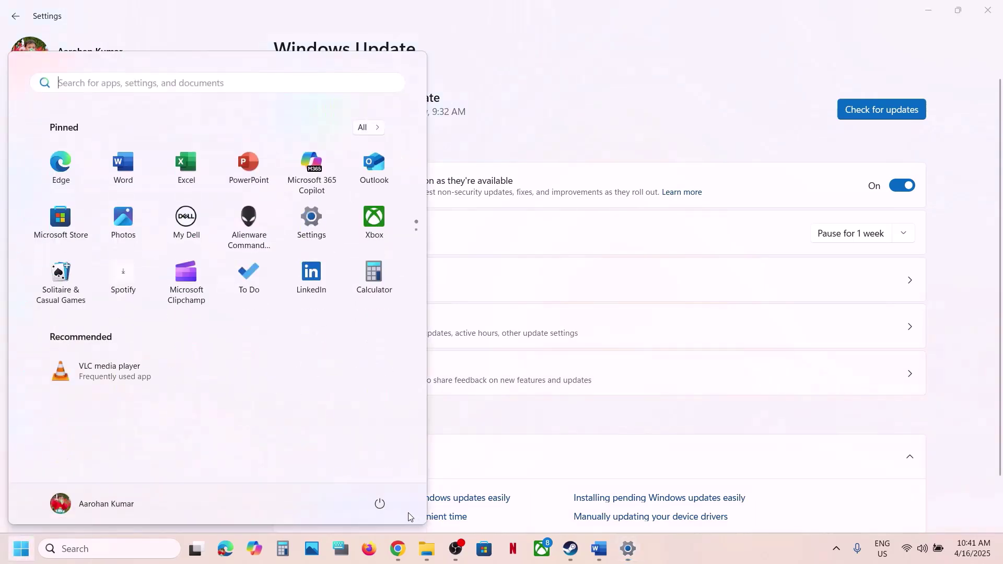
left_click(380, 504)
Select the Step 13 Visual C++ download link in the Word notes
left_click(599, 549)
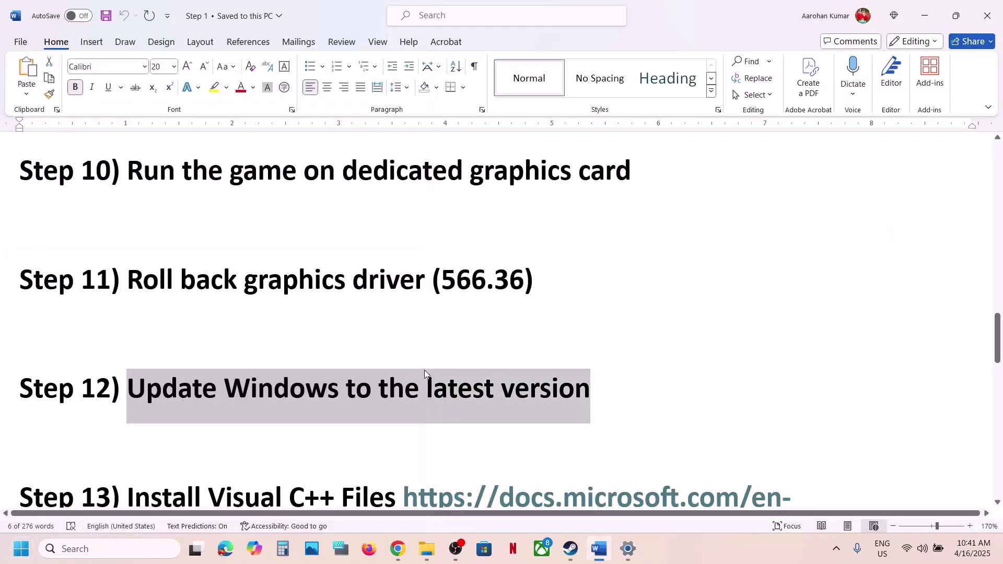
scroll(445, 371, "down", 5)
left_click_drag(777, 373, 404, 341)
key("ctrl+c")
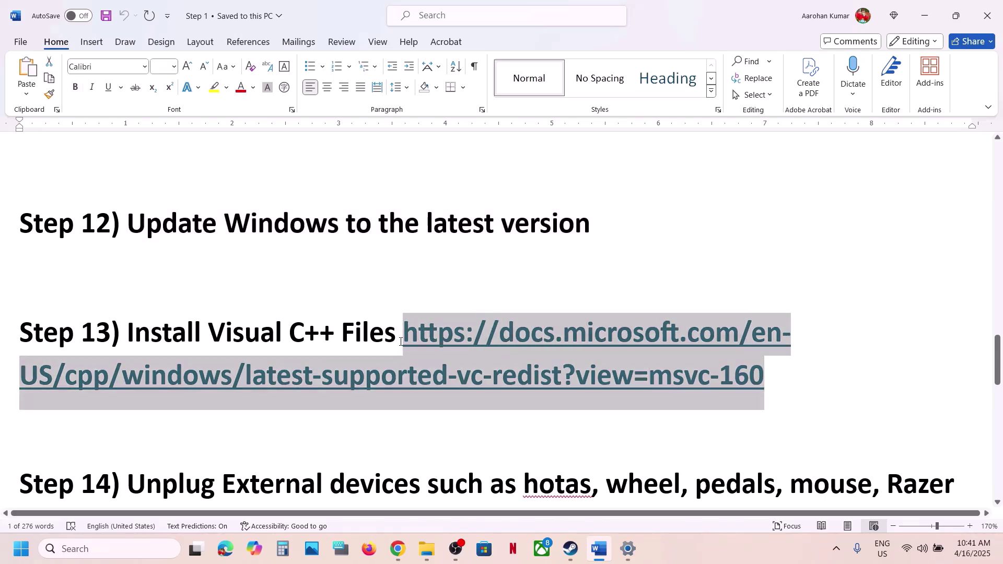
Load the Visual C++ Redistributable page in a new tab and start the x86 and x64 downloads
left_click(387, 558)
left_click(346, 15)
key("ctrl+v")
key("Return")
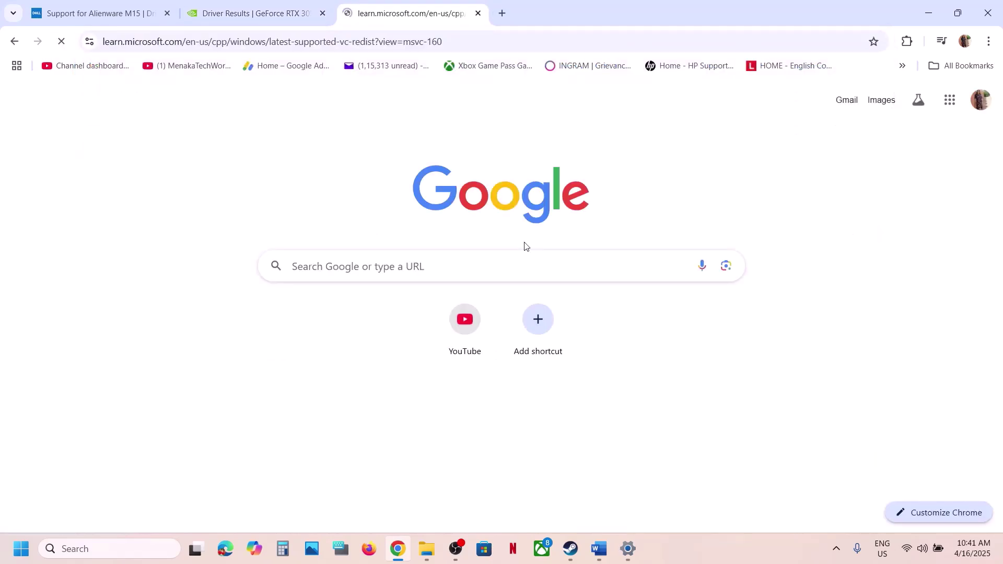
scroll(525, 246, "down", 10)
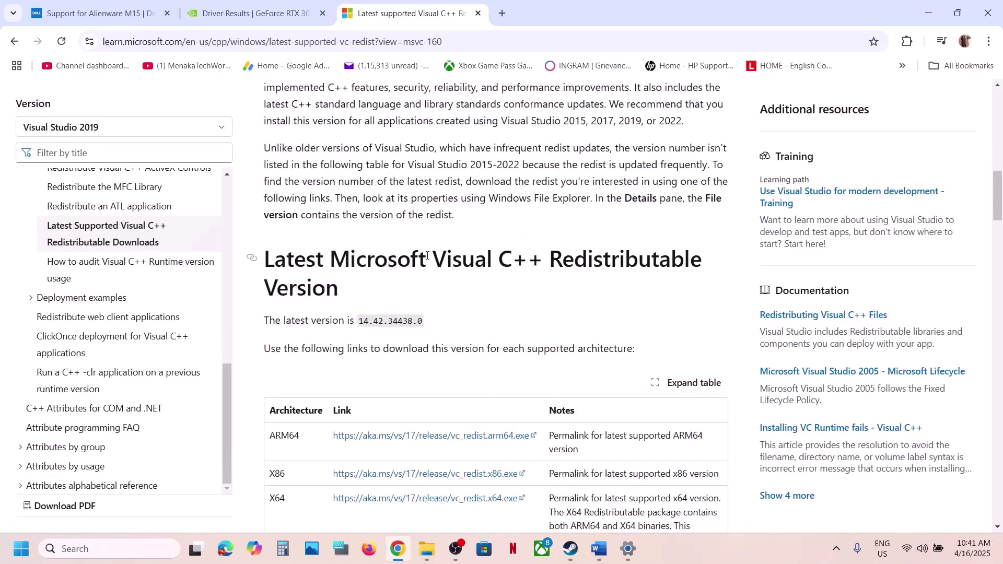
left_click_drag(413, 258, 568, 349)
scroll(322, 288, "down", 5)
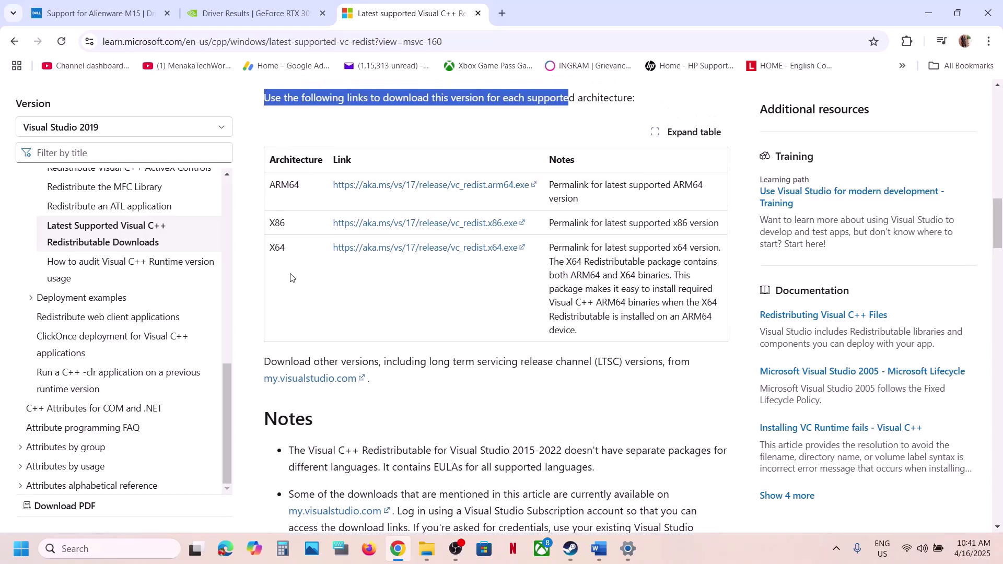
left_click(283, 222)
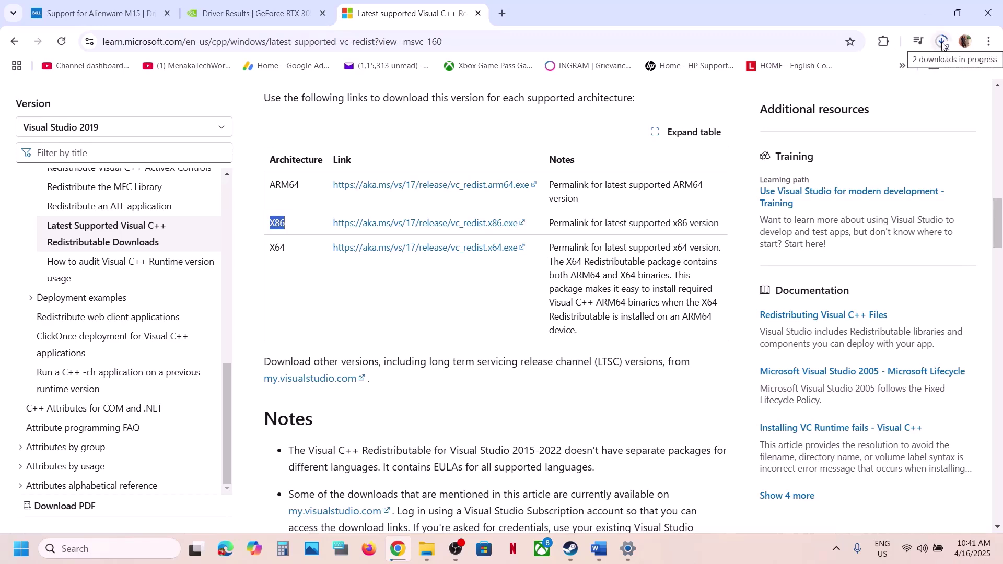
Show the Start menu's power options with Restart once more
left_click(21, 549)
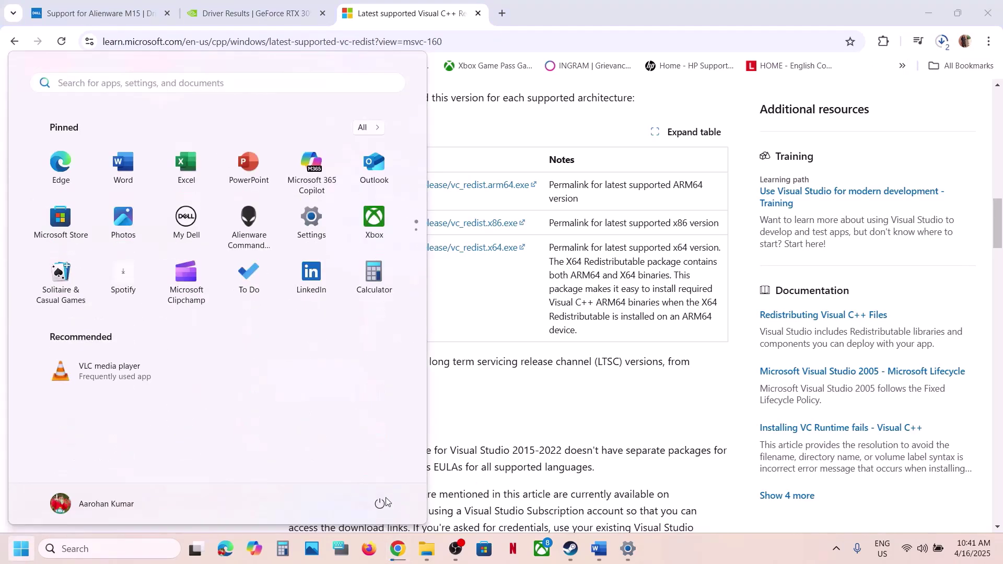
left_click(379, 503)
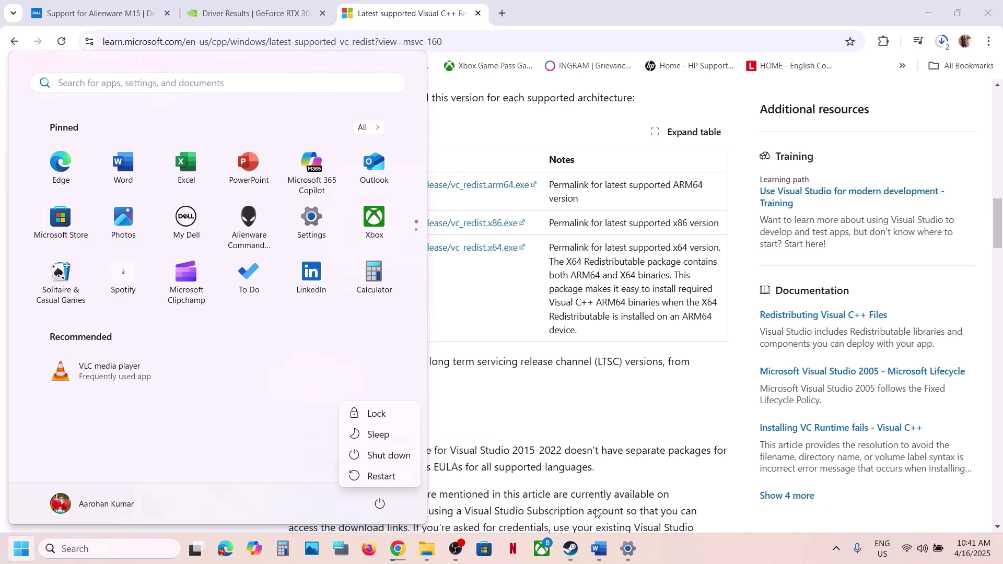
left_click(573, 549)
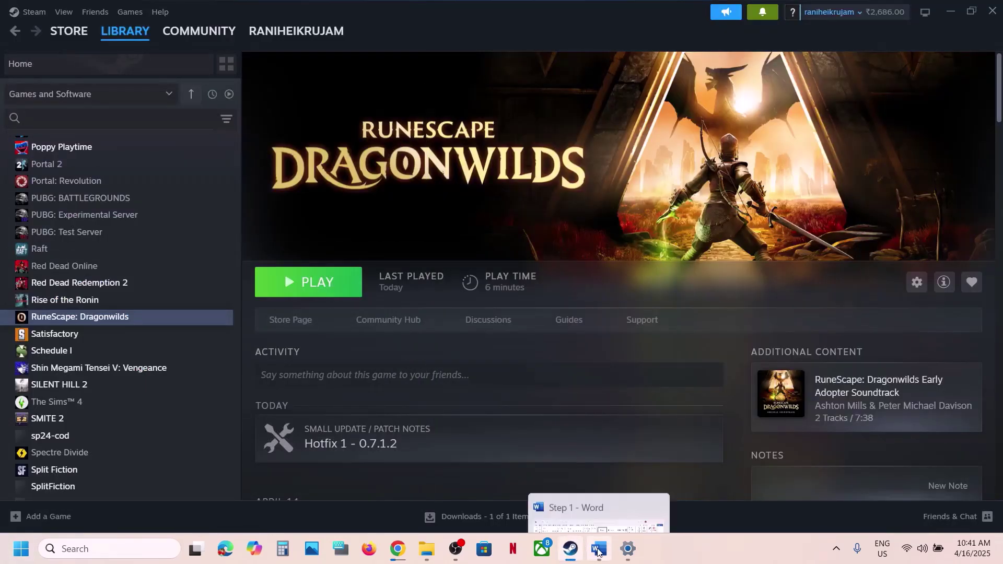
Mark Step 14's items: unplug external devices, controllers, Razer Synapse, and disable Steam Overlay
left_click(599, 549)
scroll(434, 325, "down", 3)
scroll(434, 325, "down", 2)
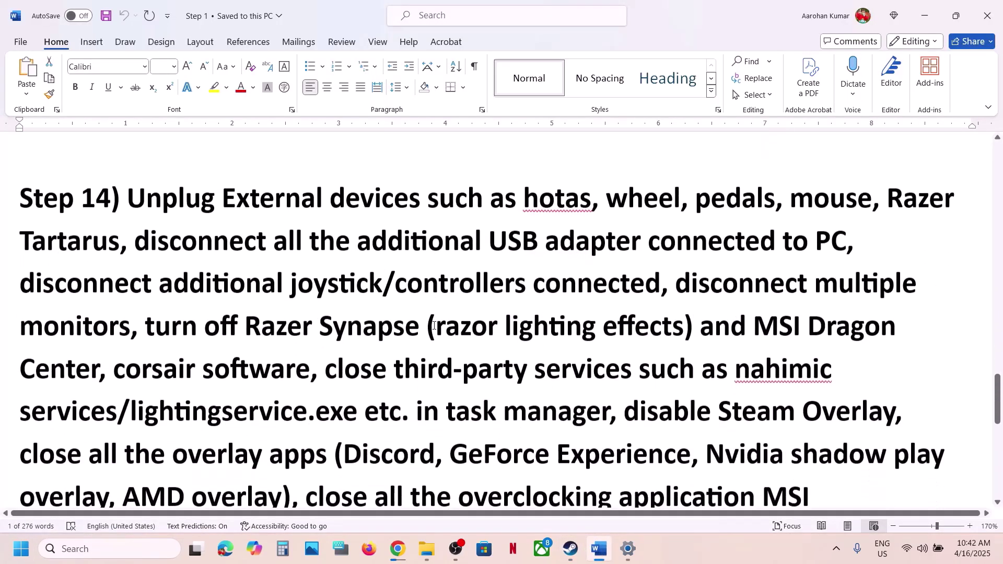
left_click_drag(544, 197, 700, 244)
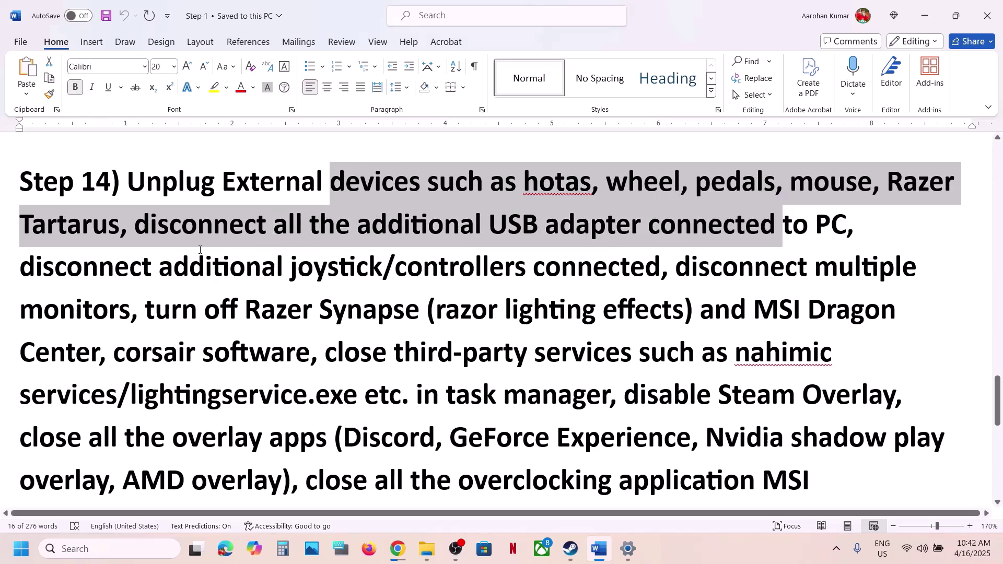
left_click_drag(165, 271, 613, 405)
left_click(149, 308)
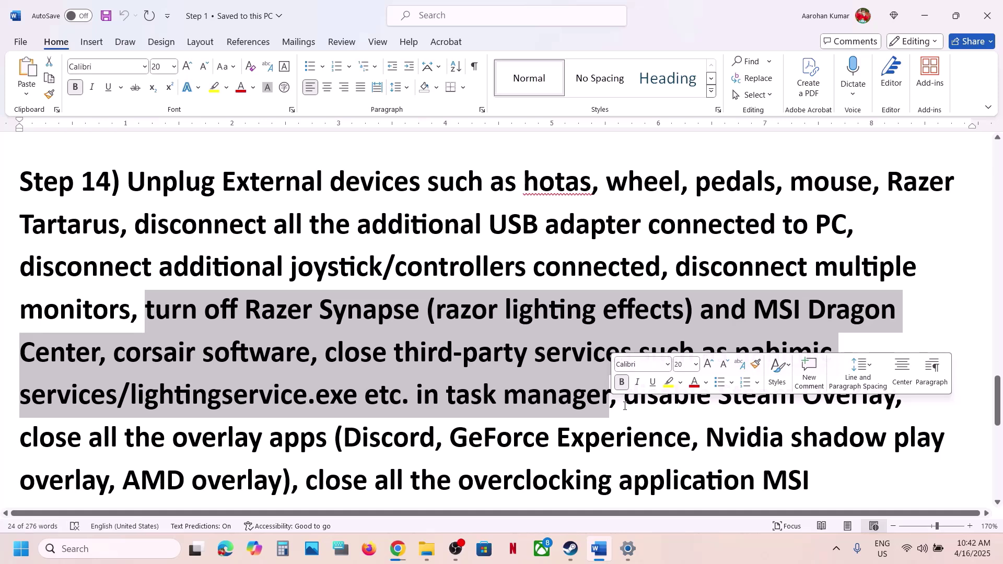
left_click(625, 403)
left_click_drag(625, 402, 895, 399)
left_click(570, 548)
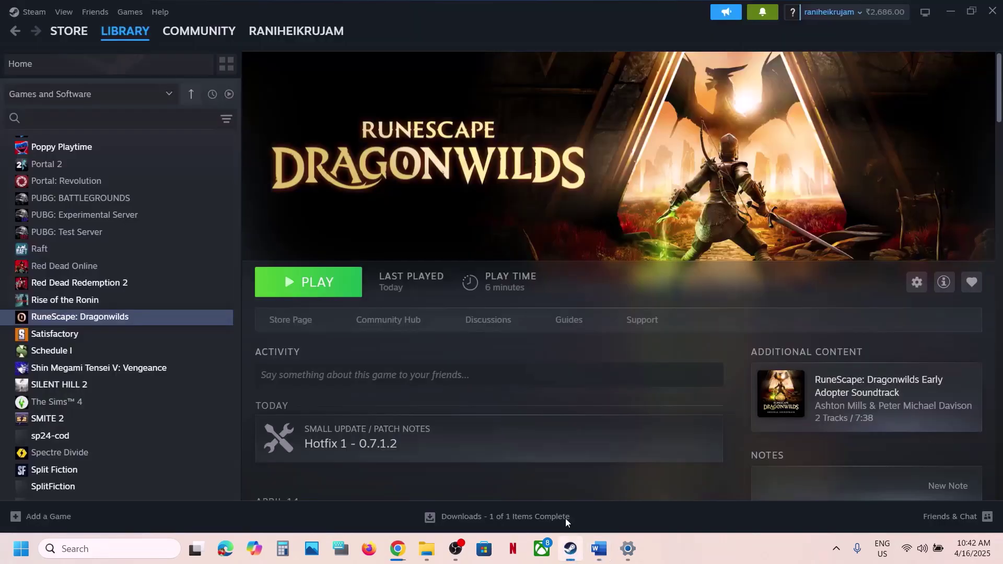
Confirm the Steam Overlay is off in RuneScape: Dragonwilds' Properties, then close the dialog
right_click(137, 317)
left_click(172, 417)
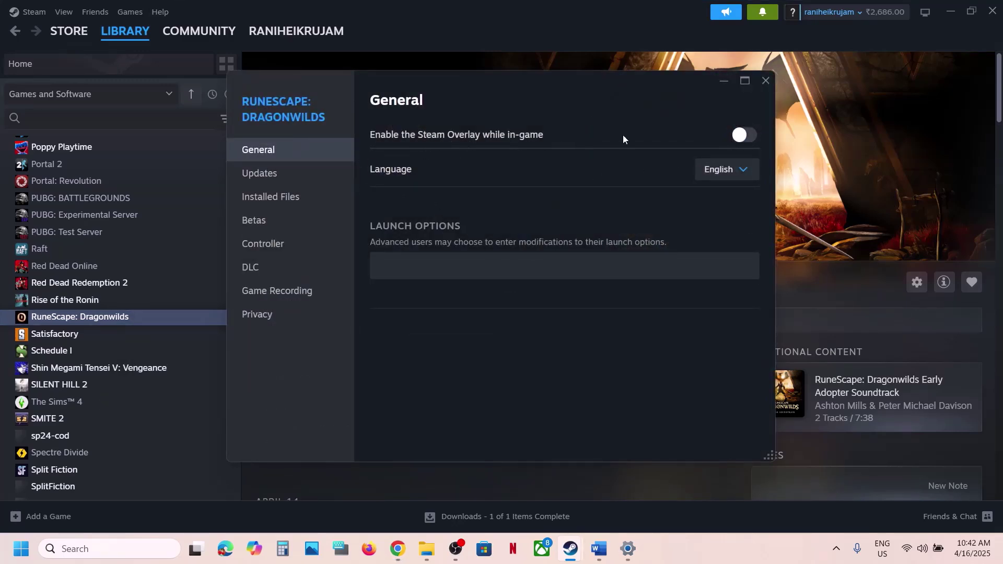
left_click(764, 82)
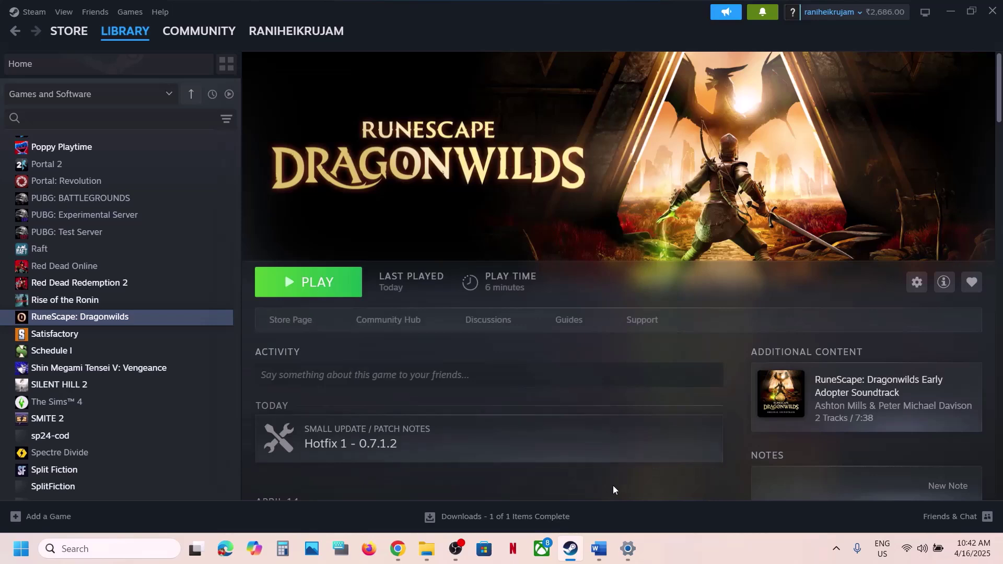
left_click(600, 549)
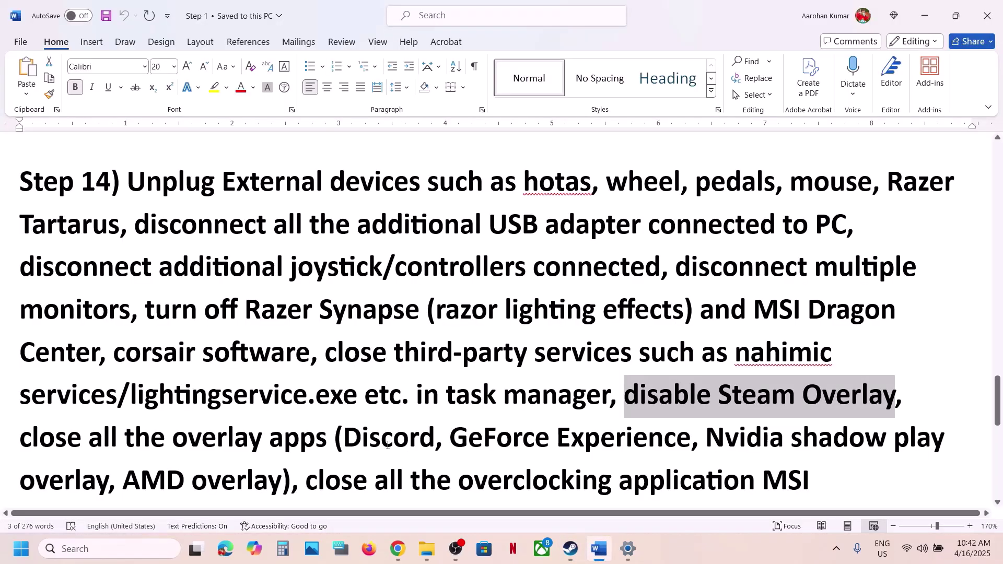
Select Discord in Step 14 and launch the NVIDIA App by searching 'nvi'
left_click_drag(346, 440, 409, 440)
scroll(458, 375, "down", 2)
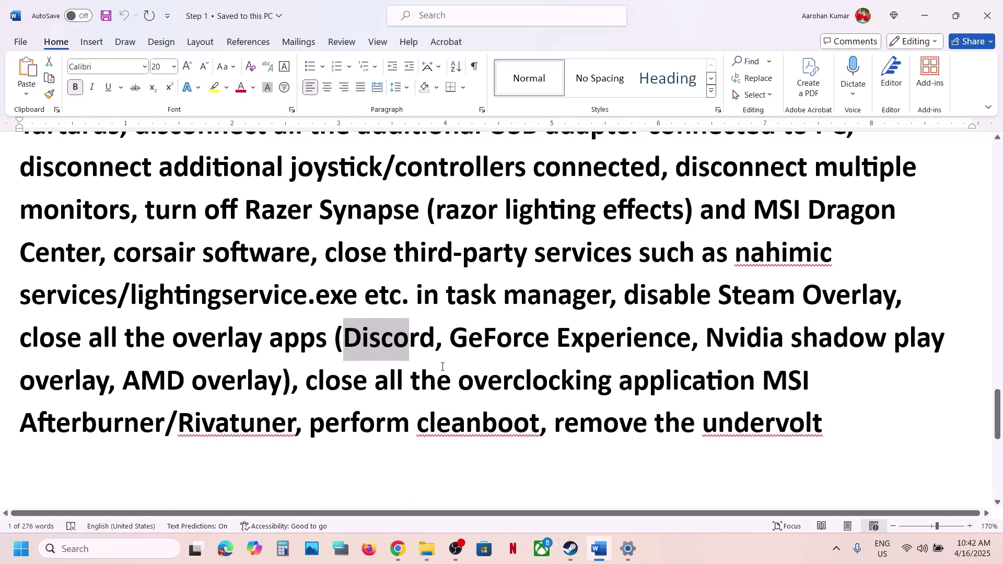
left_click(127, 546)
type("nvi")
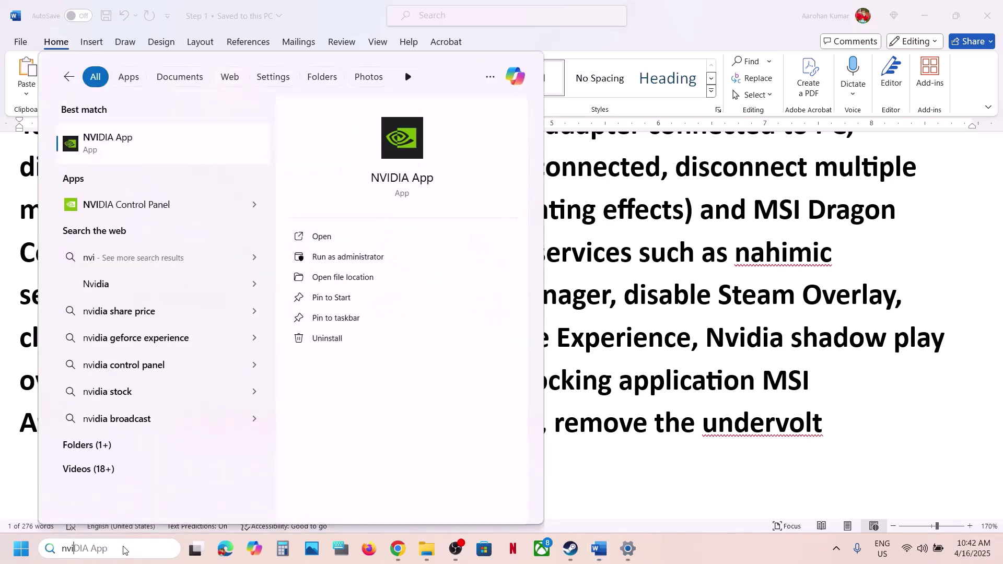
key("Return")
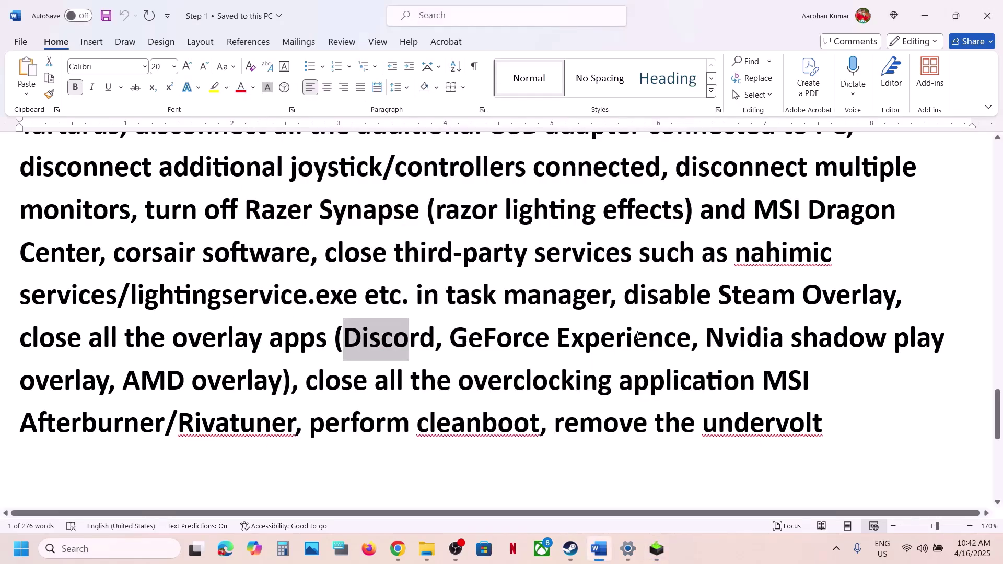
Select the GeForce Experience, close-overlay-apps, MSI Afterburner/Rivatuner overclocking and remove-undervolt phrases
left_click_drag(451, 338, 691, 340)
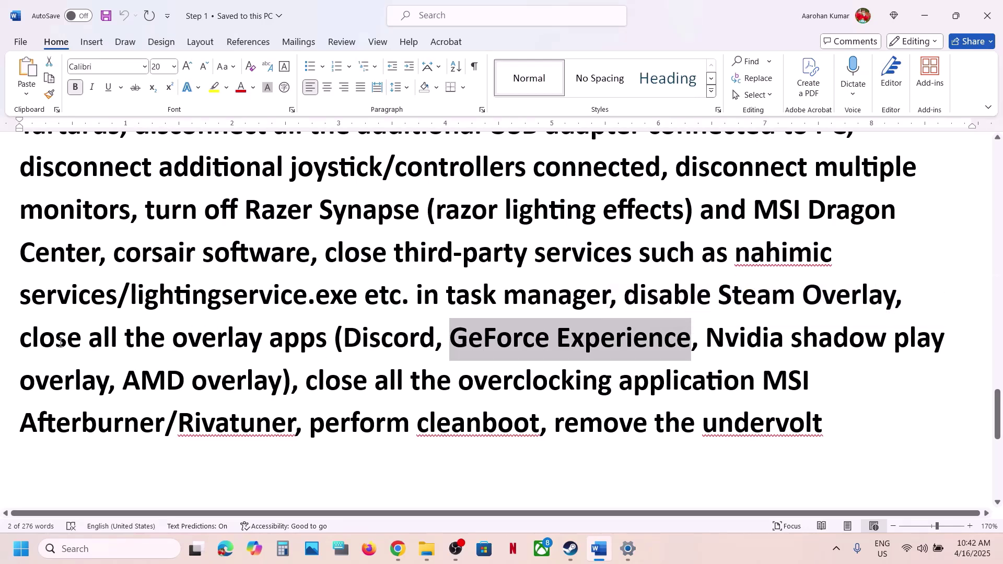
left_click_drag(43, 340, 330, 337)
left_click_drag(307, 380, 287, 425)
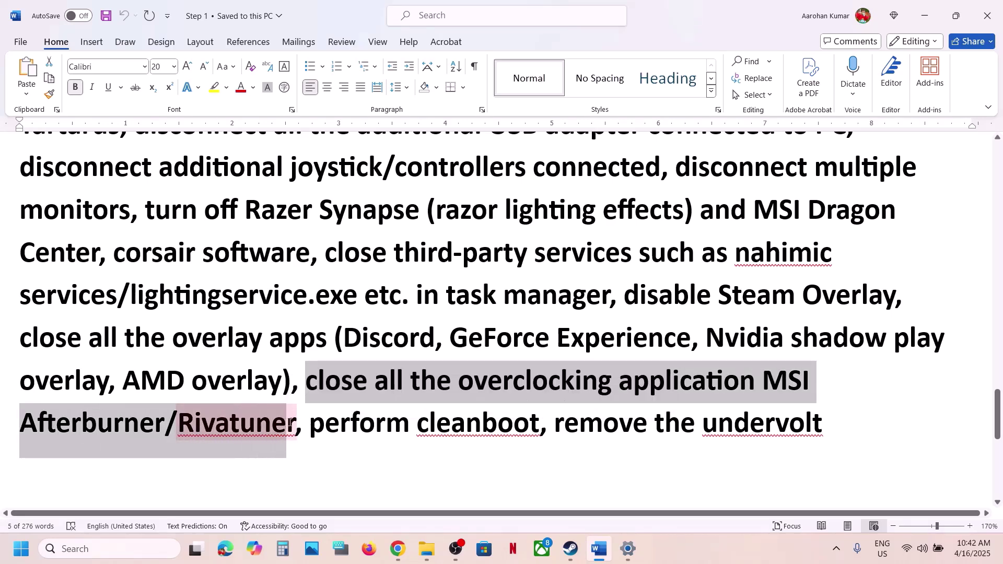
left_click(286, 424)
left_click_drag(384, 378, 758, 380)
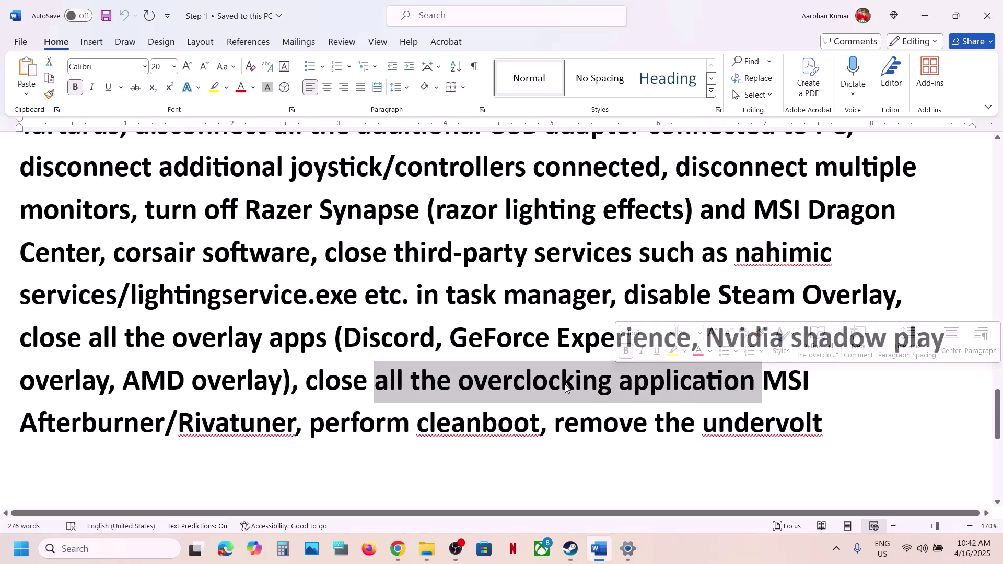
left_click_drag(579, 421, 822, 423)
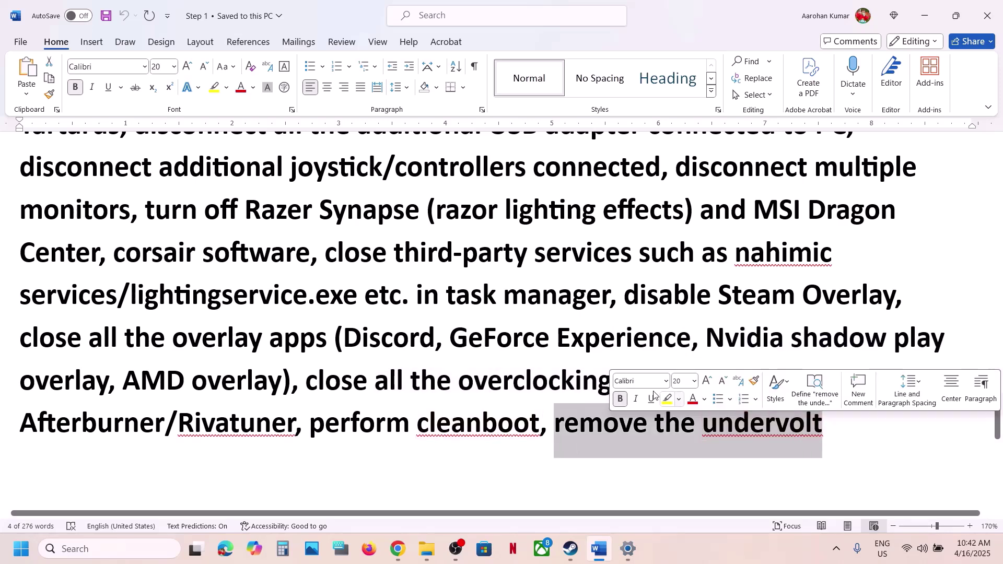